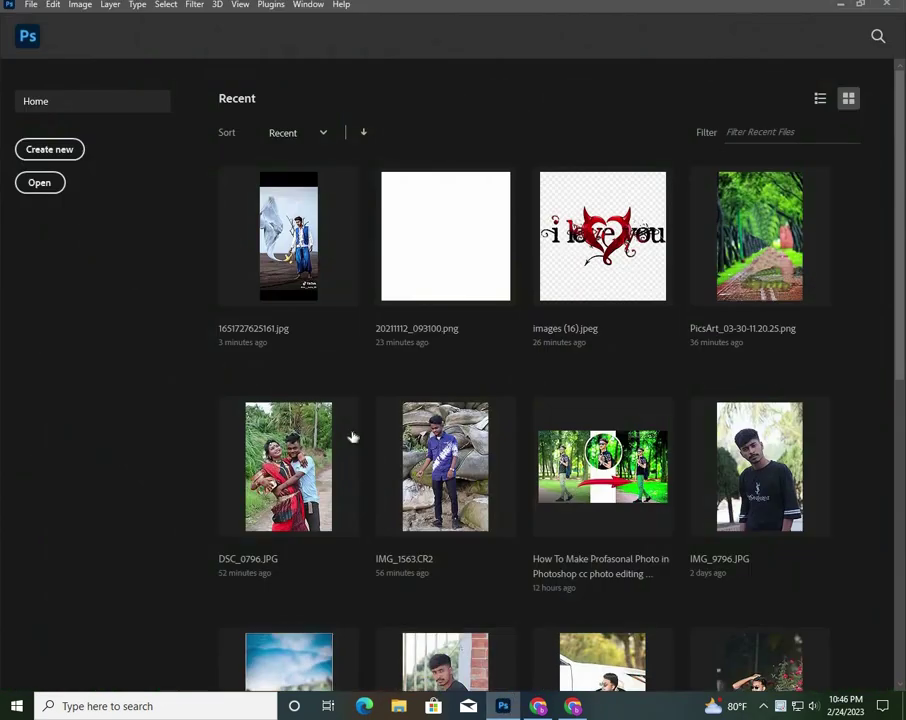
# - Open the raw photo IMG_1563.CR2 through Camera Raw as a Photoshop document
pyautogui.scroll(-3, 352, 420)
pyautogui.scroll(-3, 352, 420)
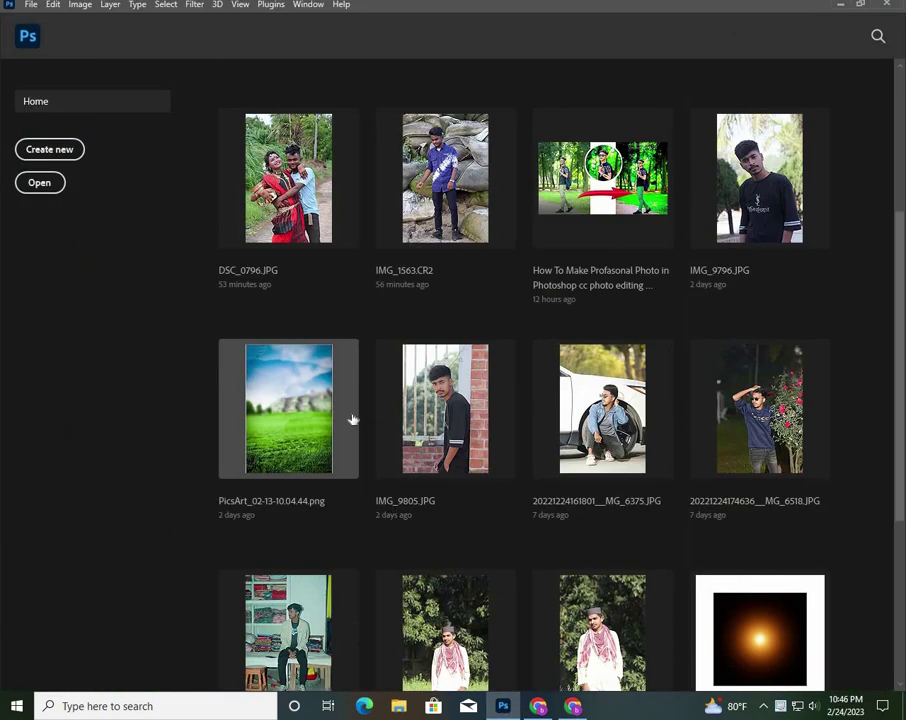
pyautogui.click(31, 9)
pyautogui.click(42, 32)
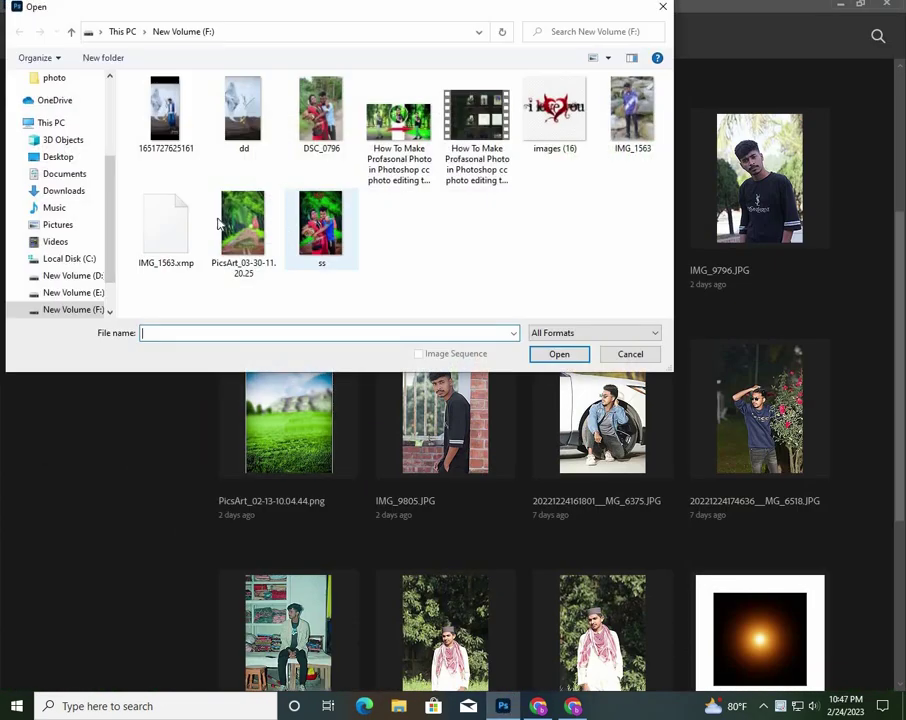
pyautogui.click(621, 146)
pyautogui.click(552, 359)
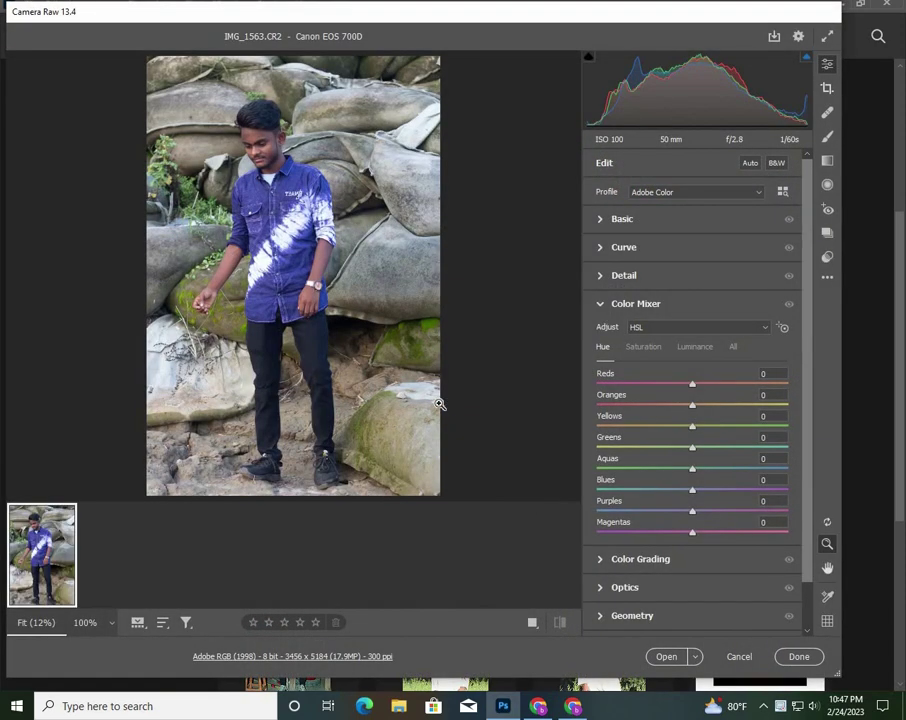
pyautogui.click(666, 656)
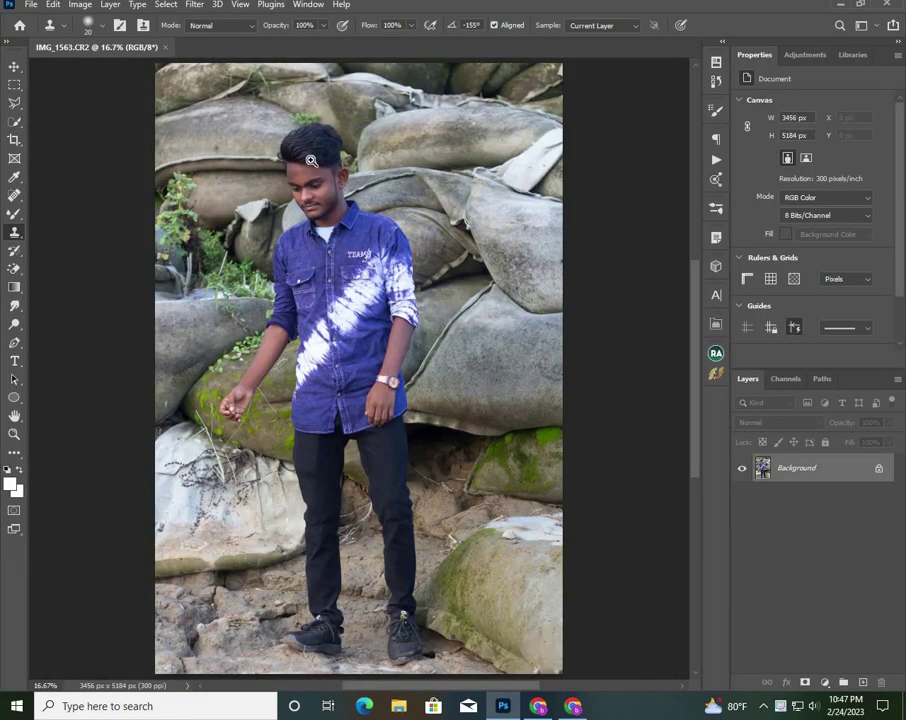
# - Zoom out to fit the photo and duplicate the Background layer
pyautogui.moveTo(311, 160)
pyautogui.mouseDown()
pyautogui.moveTo(316, 320)
pyautogui.moveTo(289, 258)
pyautogui.mouseUp()
pyautogui.moveTo(309, 332); pyautogui.dragTo(270, 332)
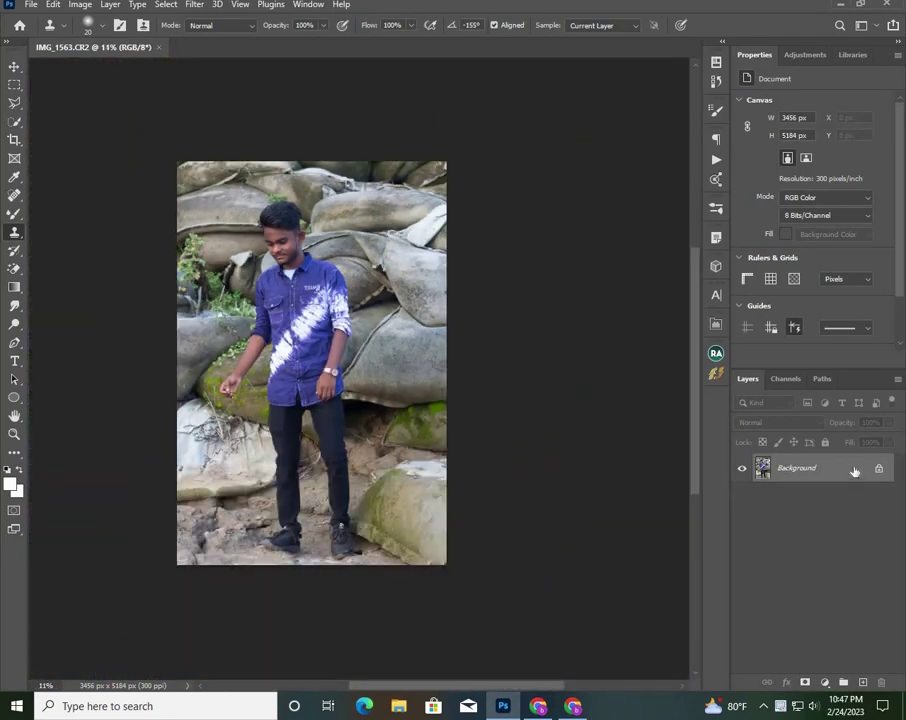
pyautogui.moveTo(855, 471); pyautogui.dragTo(862, 682)
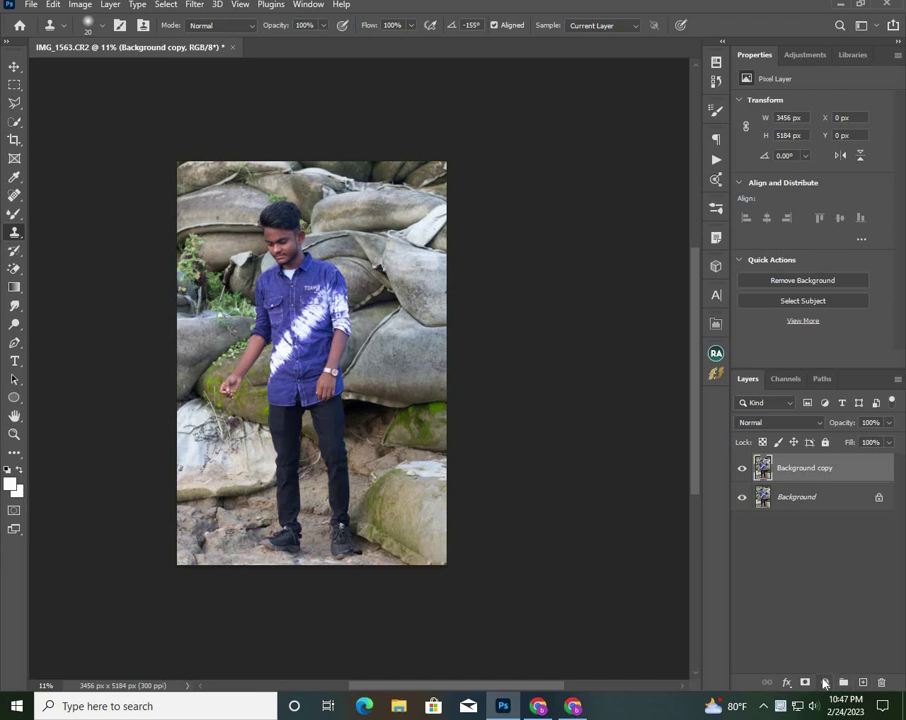
# - Add a Selective Color adjustment with Reds Cyan -43, Yellow +2, Black -15
pyautogui.click(825, 683)
pyautogui.click(800, 669)
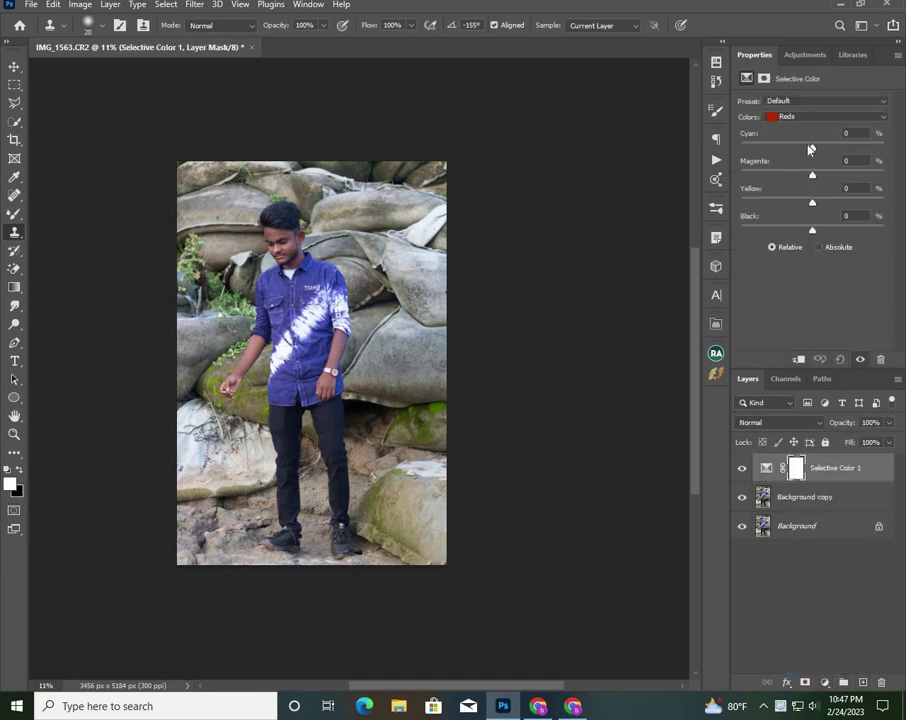
pyautogui.moveTo(749, 147); pyautogui.dragTo(782, 147)
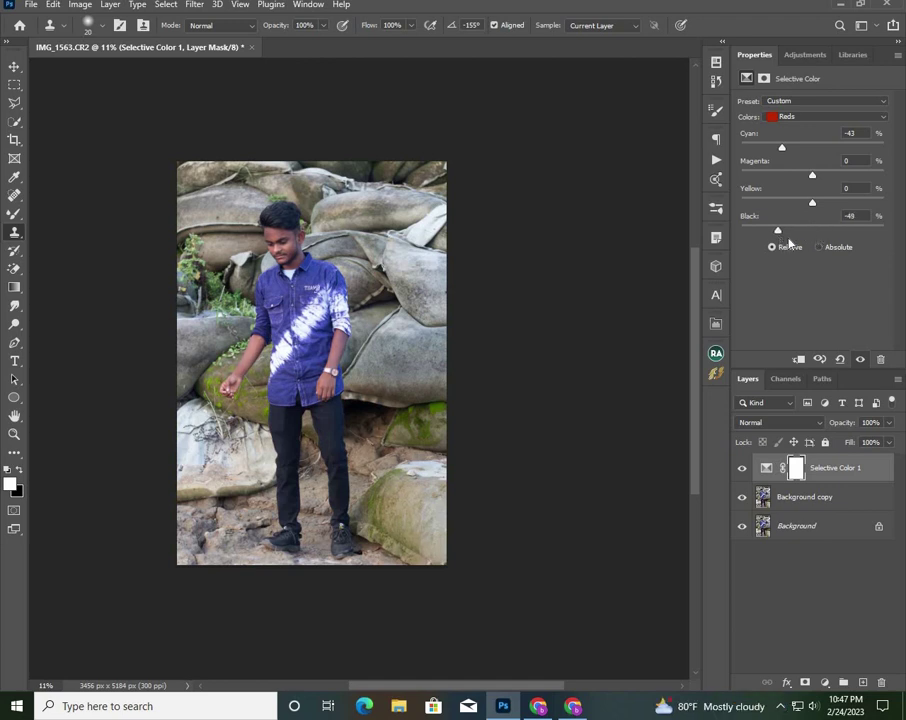
pyautogui.moveTo(802, 230)
pyautogui.mouseDown()
pyautogui.moveTo(792, 230)
pyautogui.moveTo(817, 214)
pyautogui.mouseUp()
# - Merge the Selective Color adjustment into the Background copy layer
pyautogui.click(195, 5)
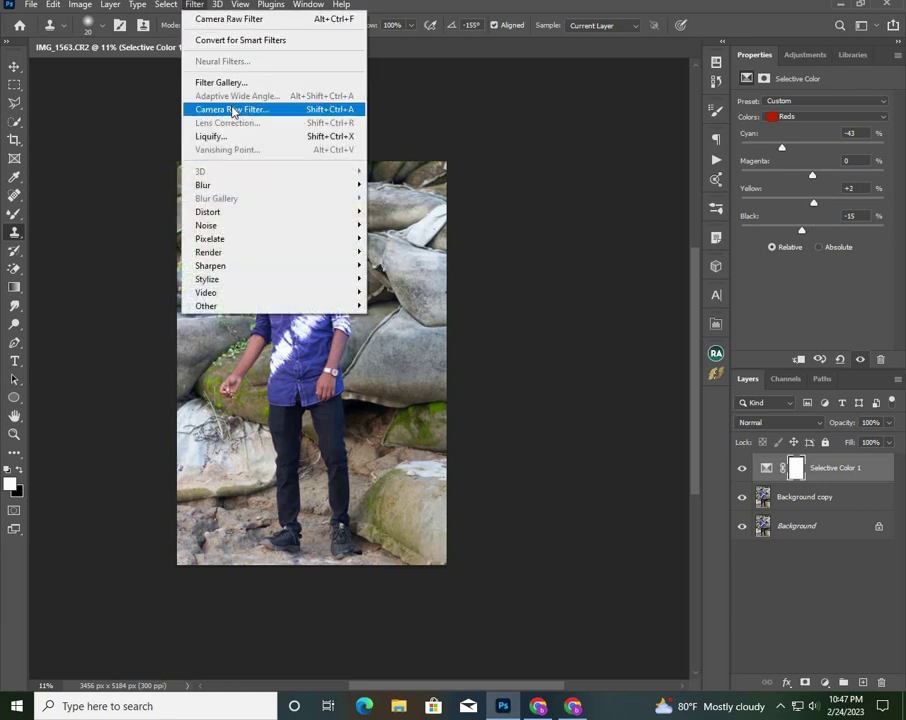
pyautogui.click(233, 110)
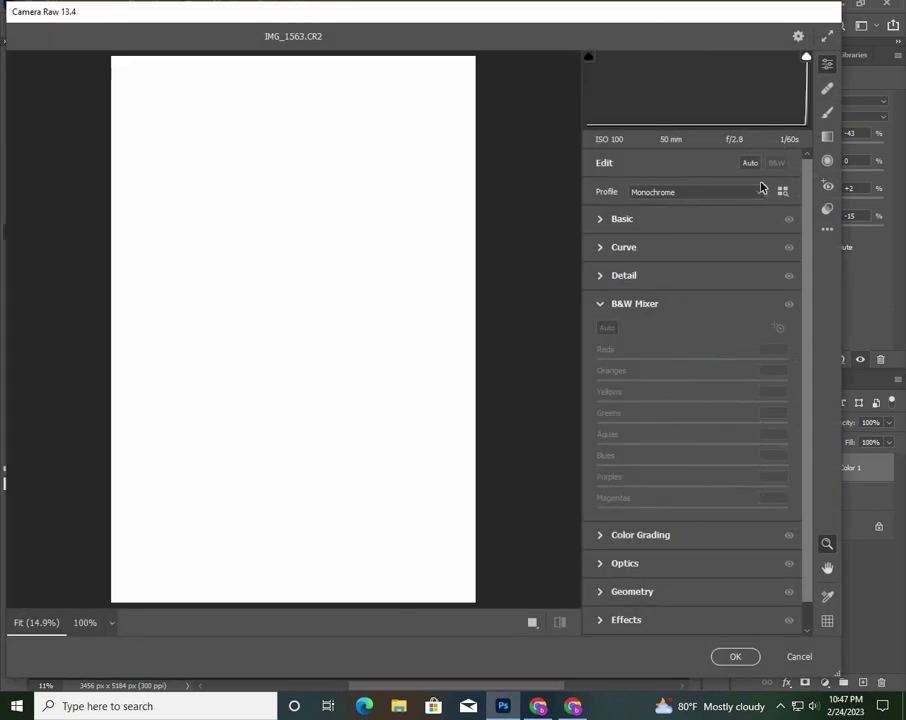
pyautogui.click(799, 656)
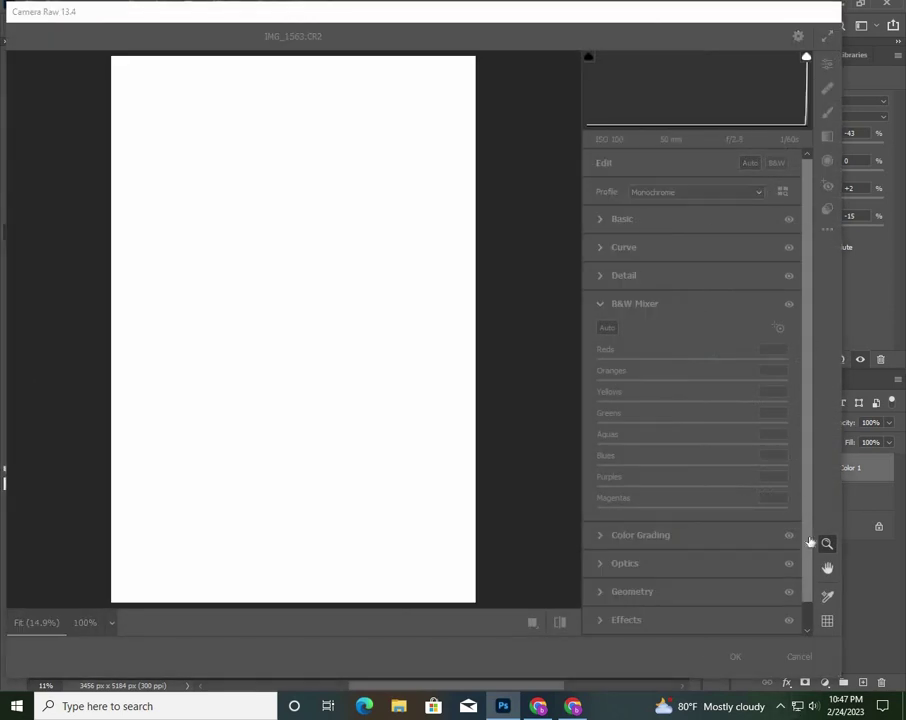
pyautogui.rightClick(840, 504)
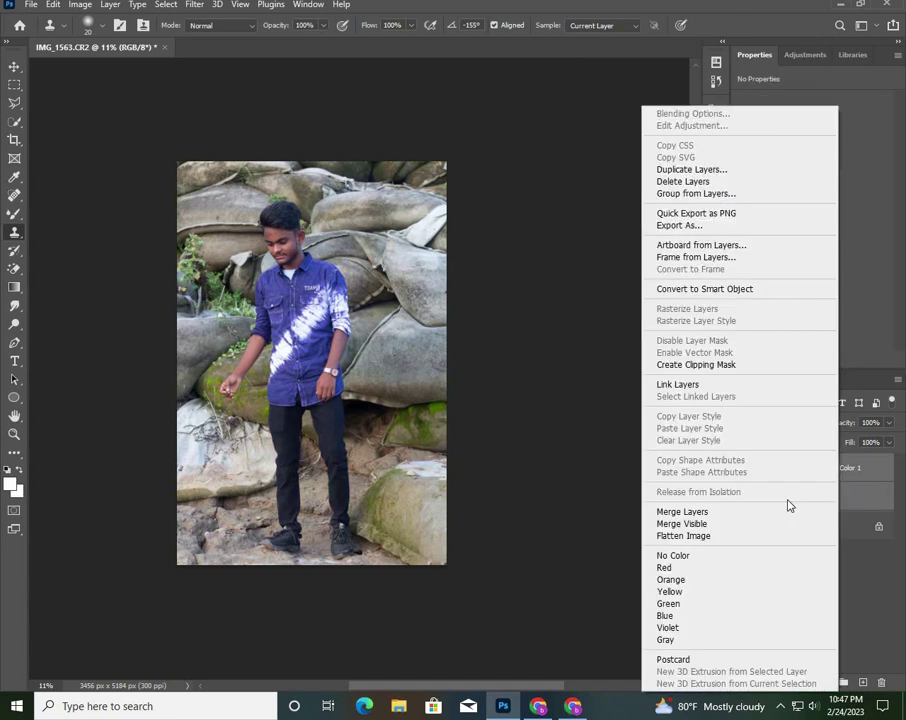
pyautogui.click(737, 514)
# - Apply Camera Raw Filter: Exposure +0.30, Contrast +16, Highlights +13, Shadows +19, Vibrance +6
pyautogui.click(185, 5)
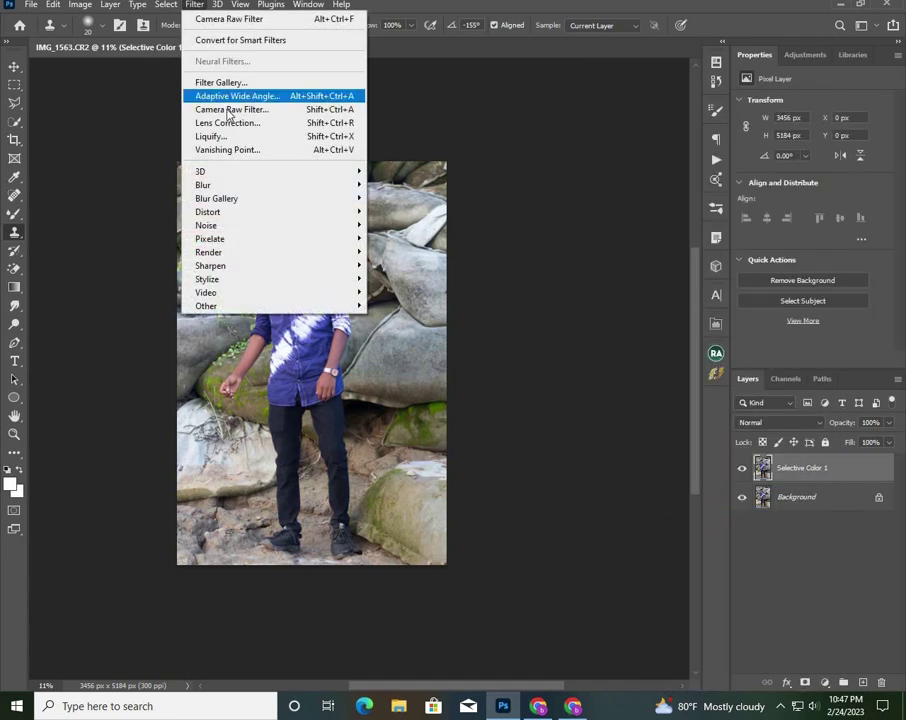
pyautogui.click(255, 107)
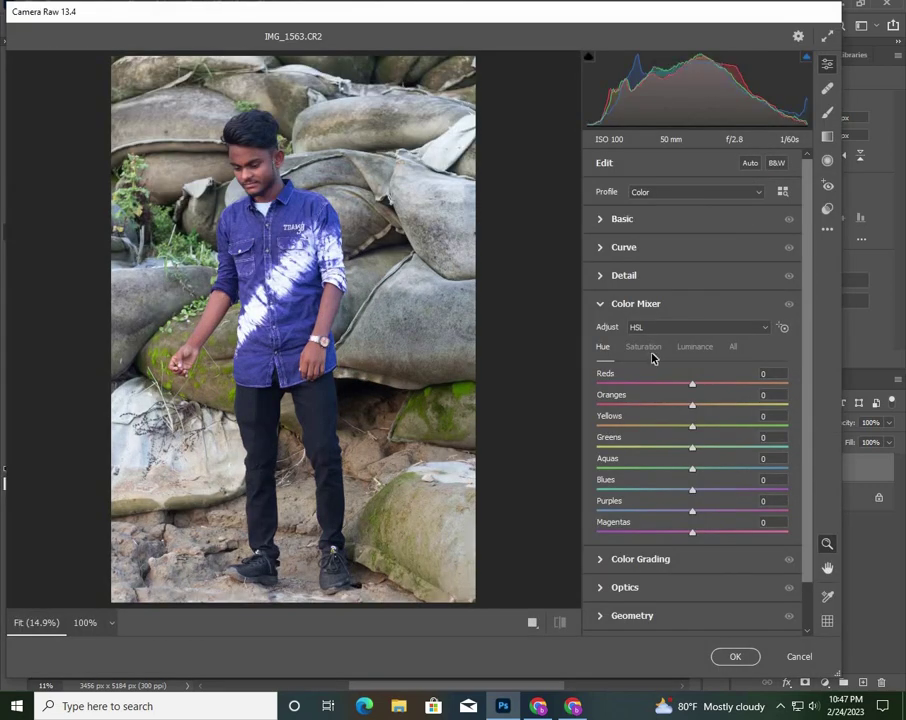
pyautogui.click(622, 219)
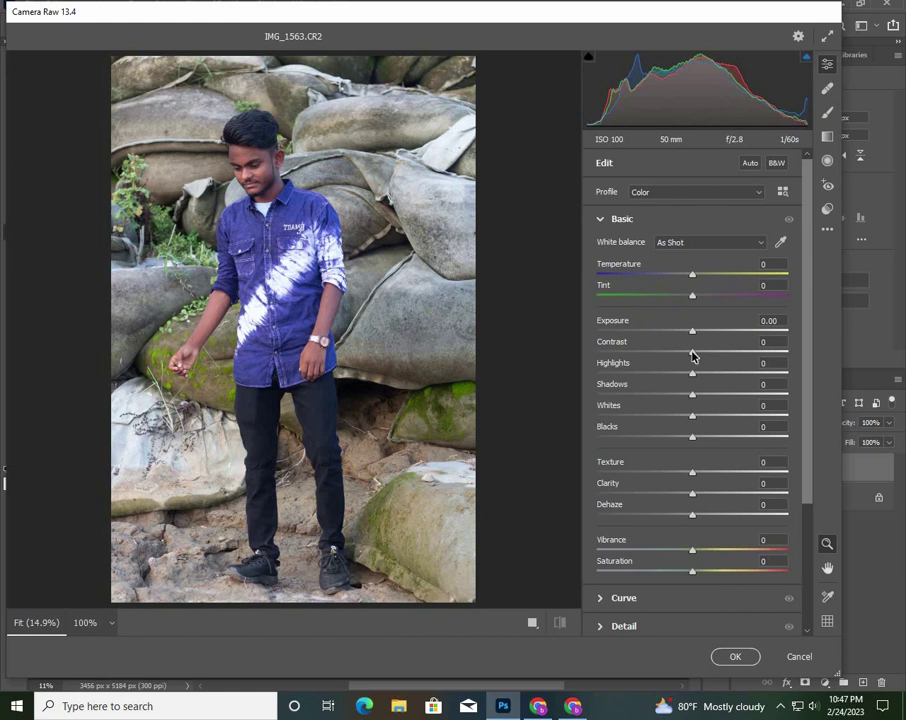
pyautogui.moveTo(692, 355); pyautogui.dragTo(700, 334)
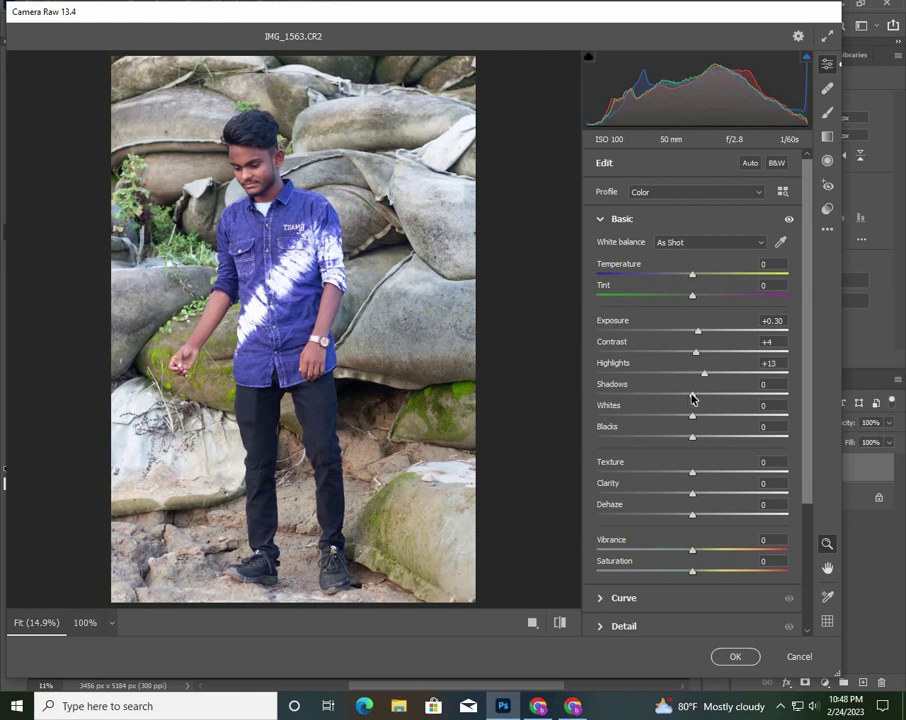
pyautogui.moveTo(692, 397)
pyautogui.mouseDown()
pyautogui.moveTo(710, 394)
pyautogui.moveTo(707, 350)
pyautogui.mouseUp()
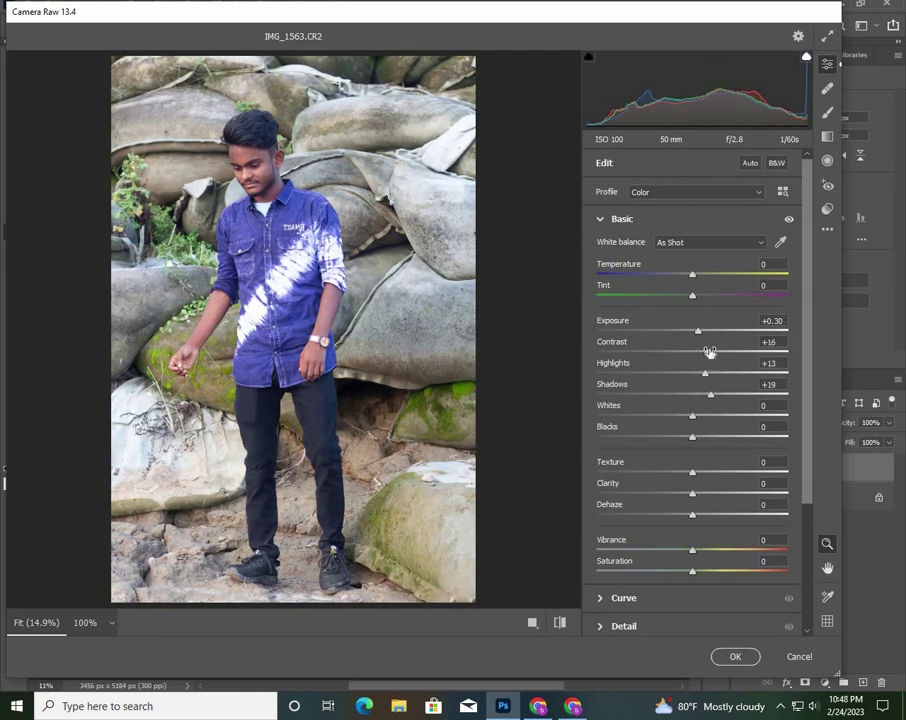
pyautogui.scroll(-1, 685, 521)
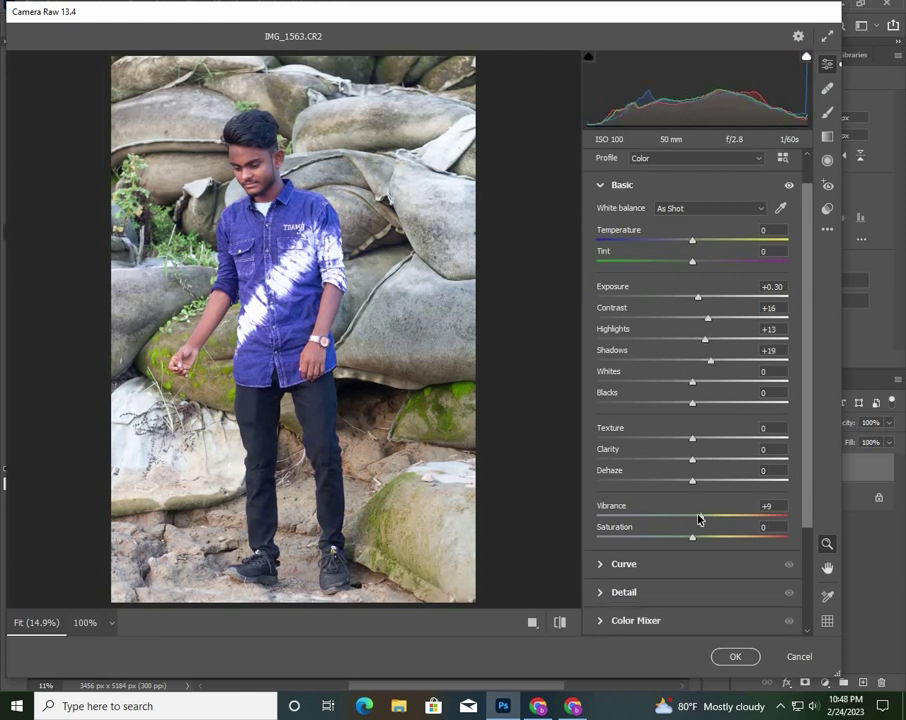
pyautogui.scroll(-3, 697, 521)
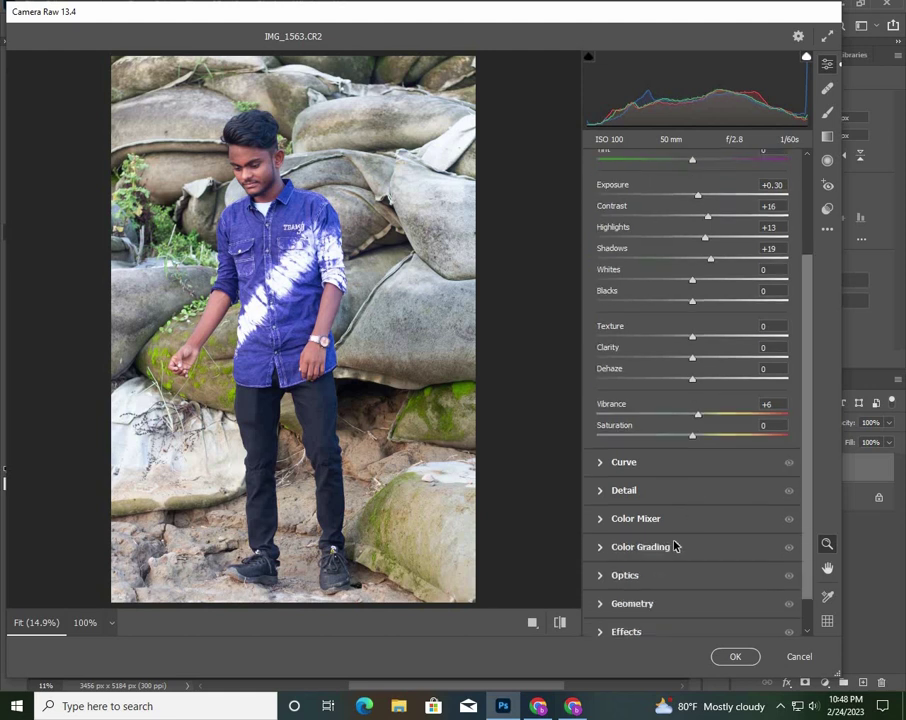
pyautogui.click(733, 655)
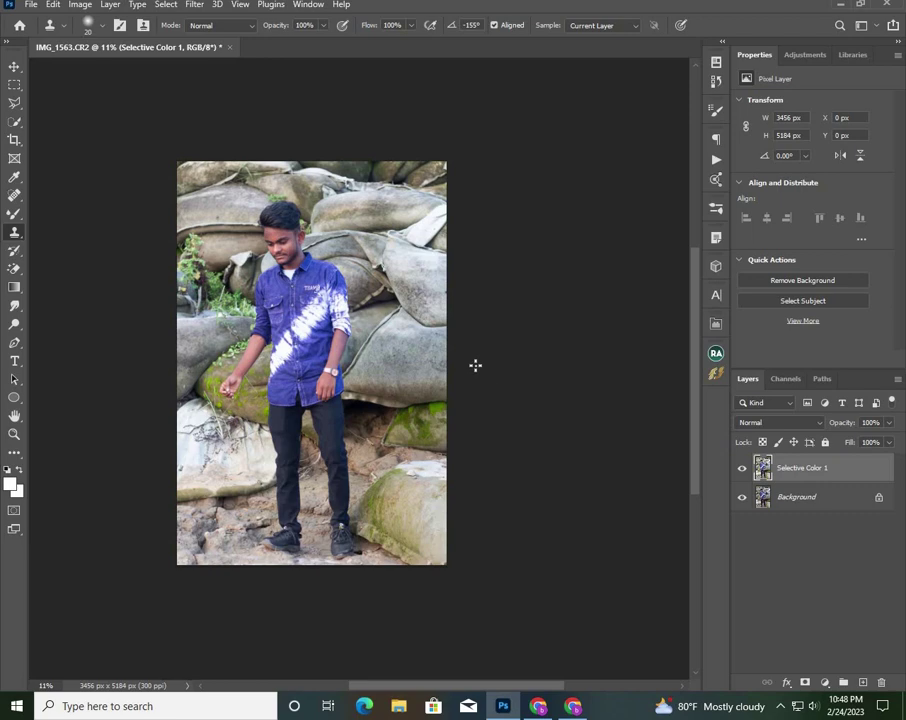
# - With the Pen tool (P), work along the boy's outline from his shoe up to his ear
pyautogui.scroll(1, 360, 345)
pyautogui.scroll(5, 280, 263)
pyautogui.scroll(-3, 280, 263)
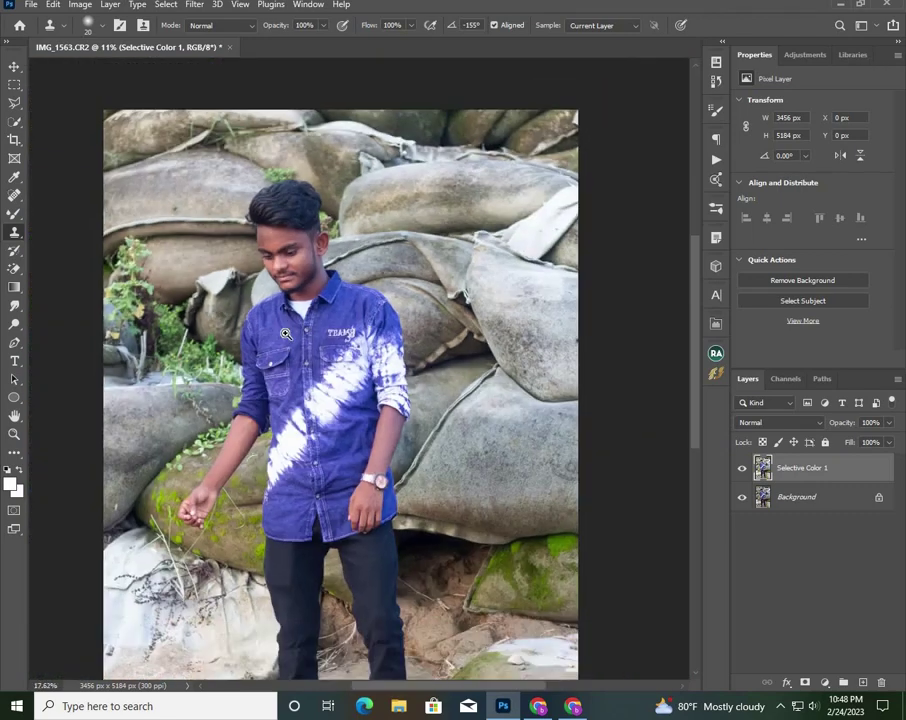
pyautogui.press('p')
pyautogui.scroll(5, 292, 487)
pyautogui.hscroll(-4, 292, 487)
pyautogui.scroll(2, 166, 494)
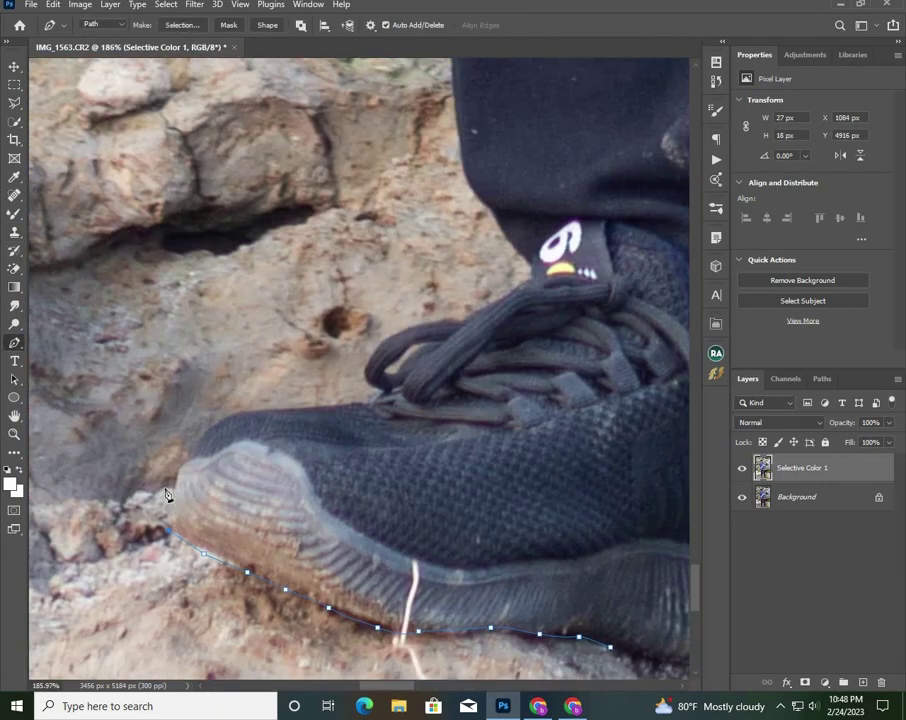
pyautogui.scroll(1, 250, 420)
pyautogui.hscroll(1, 250, 420)
pyautogui.hscroll(3, 237, 516)
pyautogui.scroll(2, 237, 516)
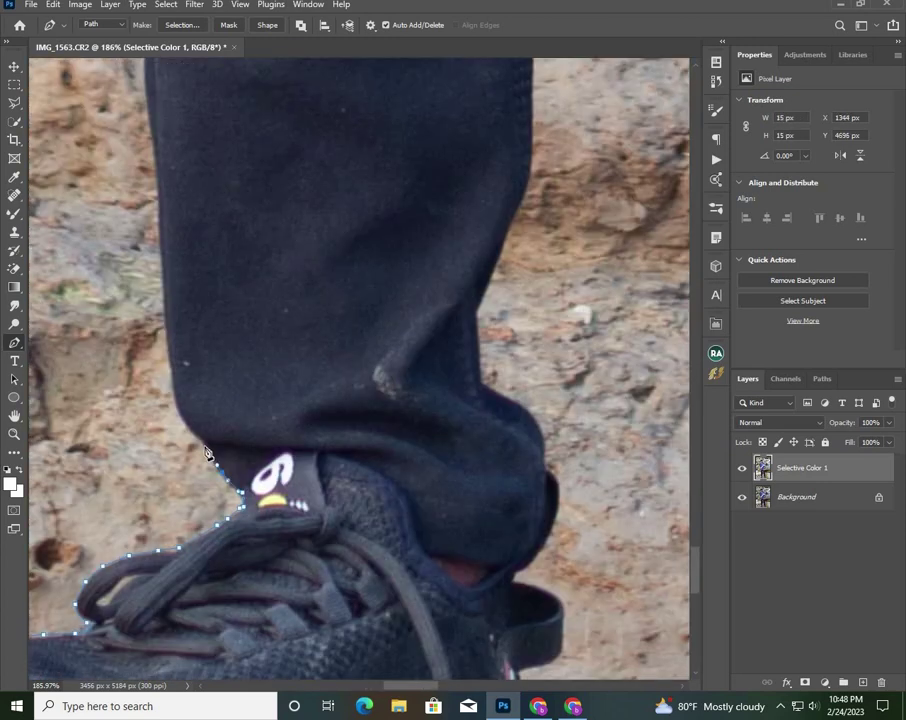
pyautogui.scroll(4, 207, 453)
pyautogui.scroll(2, 254, 406)
pyautogui.scroll(2, 254, 330)
pyautogui.scroll(3, 260, 481)
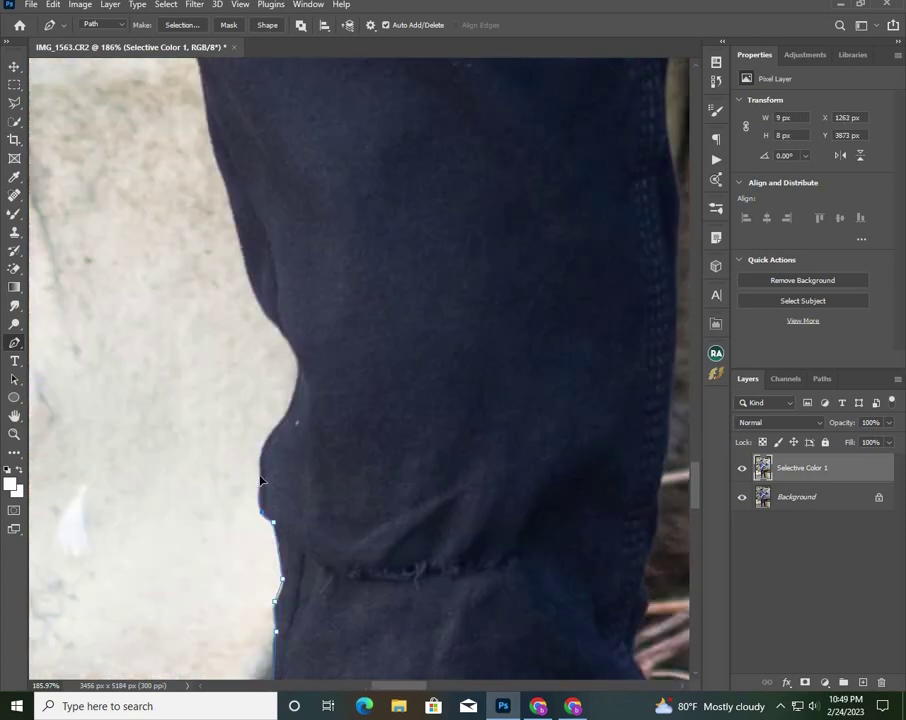
pyautogui.scroll(2, 260, 481)
pyautogui.scroll(3, 240, 450)
pyautogui.scroll(3, 232, 430)
pyautogui.scroll(2, 230, 380)
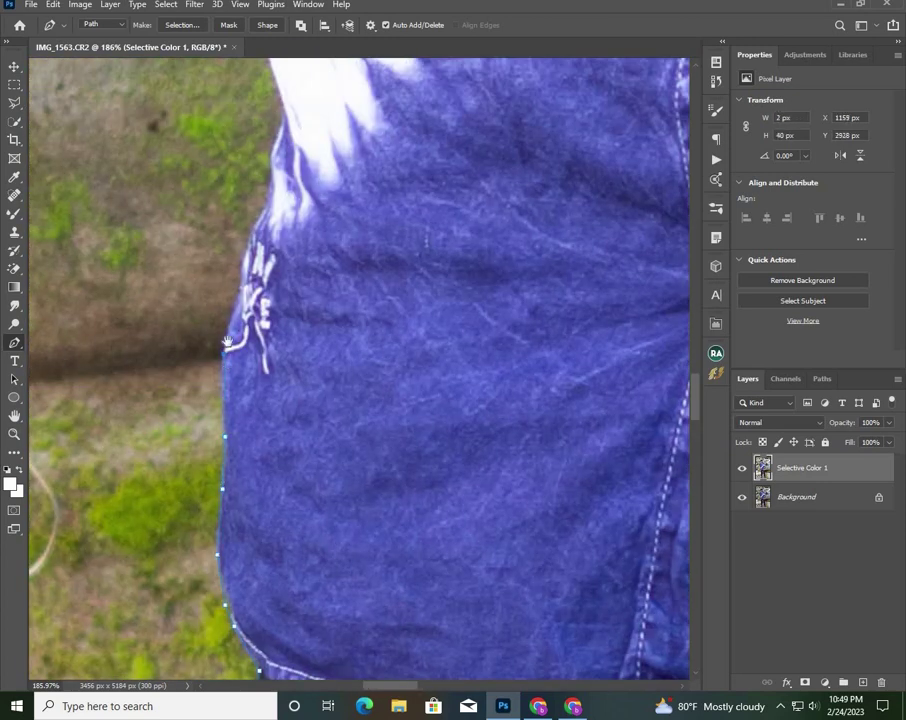
pyautogui.scroll(3, 228, 343)
pyautogui.scroll(2, 198, 504)
pyautogui.hscroll(2, 236, 464)
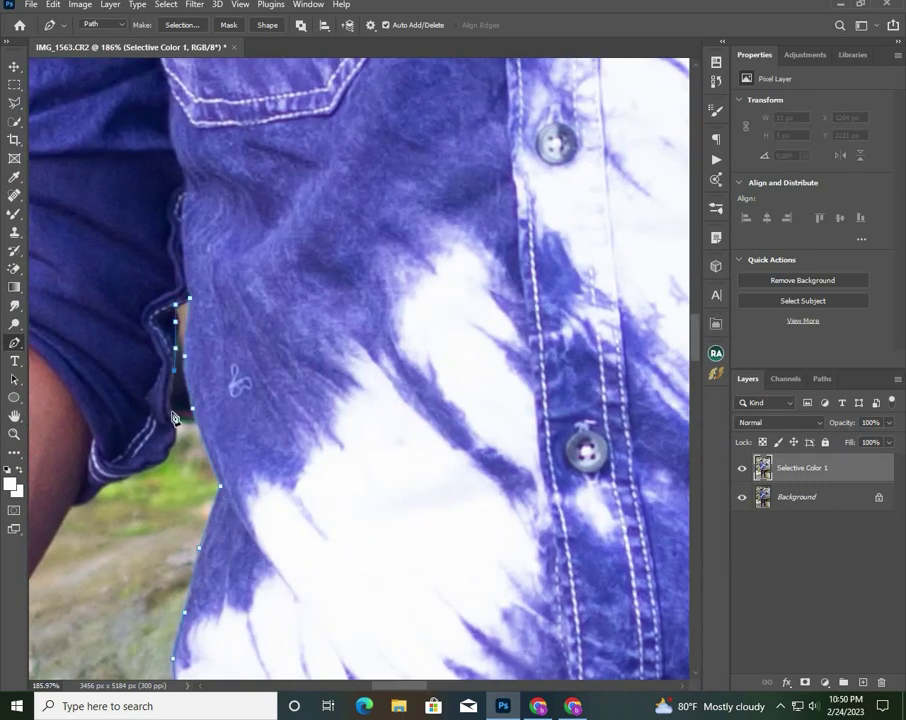
pyautogui.hscroll(-2, 172, 418)
pyautogui.scroll(-2, 262, 443)
pyautogui.hscroll(-1, 262, 443)
pyautogui.scroll(-3, 269, 412)
pyautogui.hscroll(-1, 269, 412)
pyautogui.scroll(-1, 166, 394)
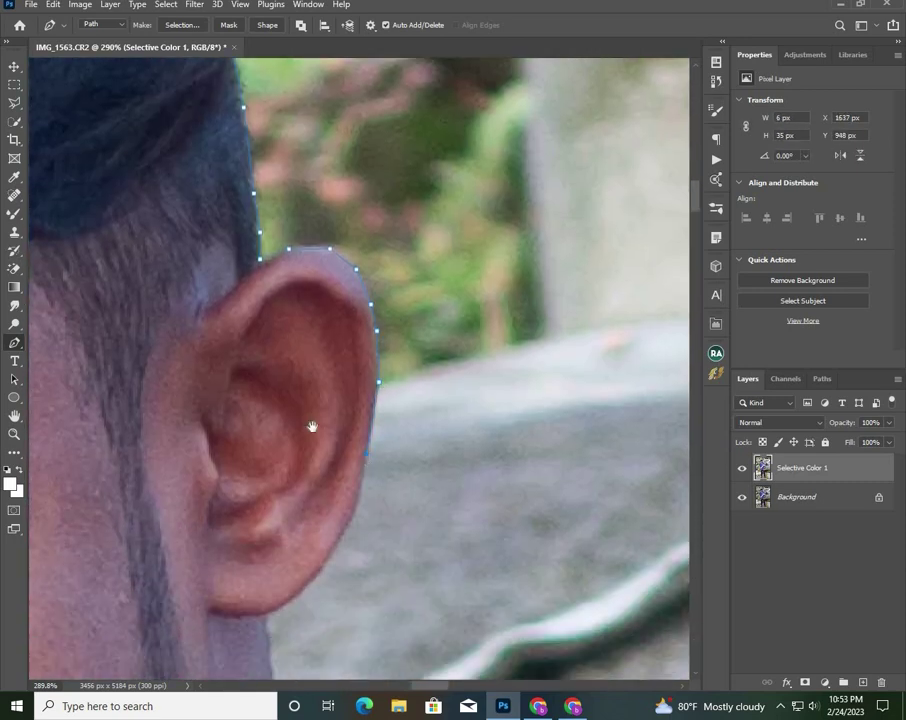
# - Place Pen anchors along the shirt edge and down the boy's sleeve
pyautogui.scroll(-5, 312, 427)
pyautogui.click(247, 529)
pyautogui.scroll(-3, 247, 529)
pyautogui.scroll(-3, 366, 465)
pyautogui.click(167, 245)
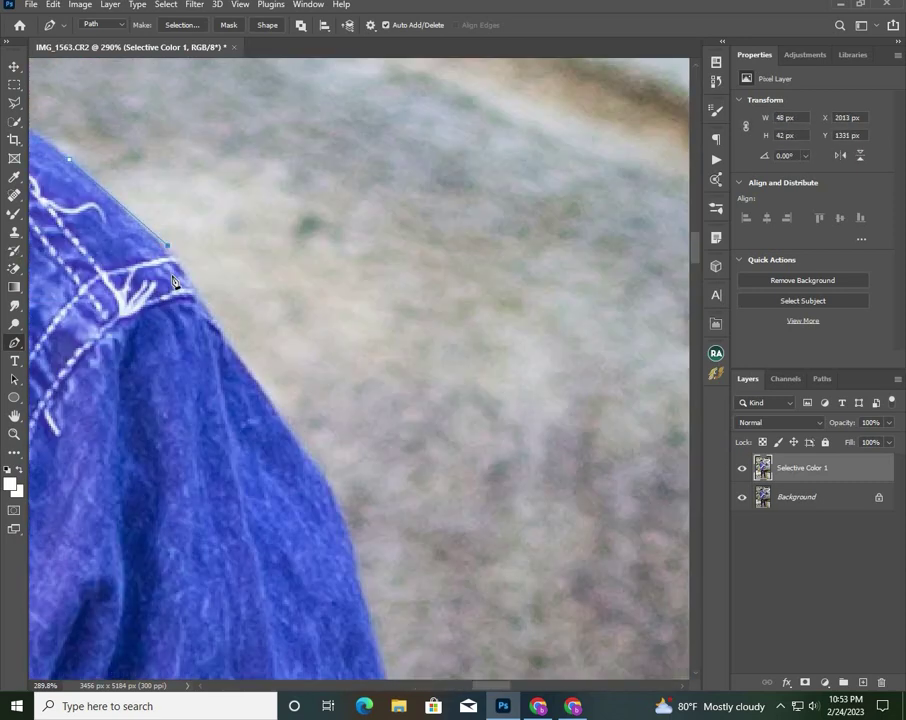
pyautogui.scroll(-3, 346, 518)
pyautogui.scroll(-3, 338, 445)
pyautogui.click(299, 386)
pyautogui.scroll(-3, 299, 386)
pyautogui.click(267, 338)
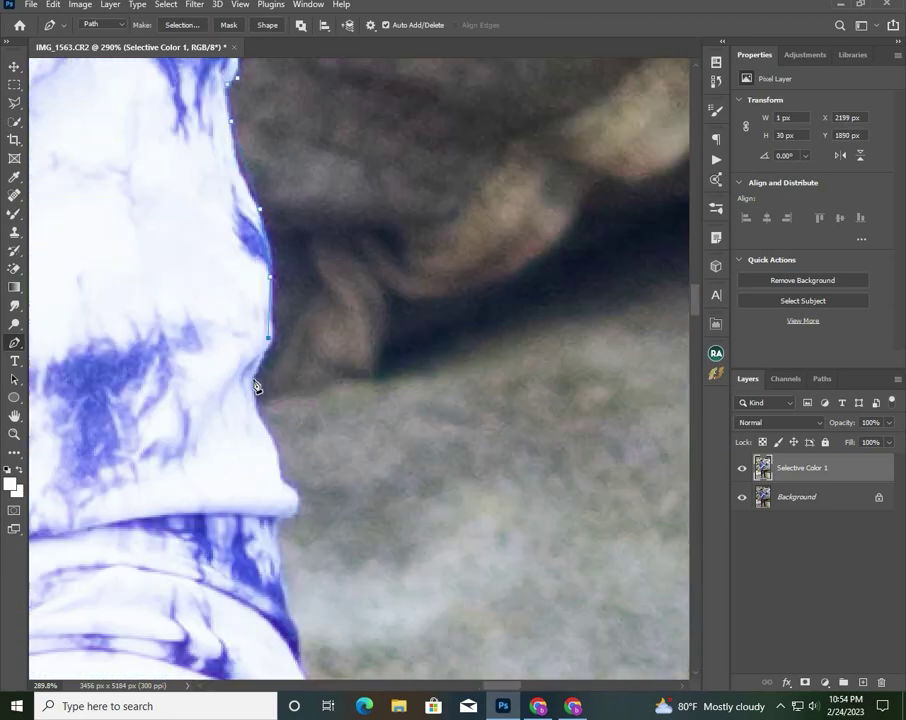
pyautogui.scroll(-3, 255, 387)
pyautogui.scroll(-3, 240, 418)
pyautogui.scroll(-3, 240, 418)
# - Trace the sleeve's dark right edge with a run of anchors
pyautogui.click(206, 498)
pyautogui.scroll(-3, 206, 498)
pyautogui.hscroll(-3, 343, 302)
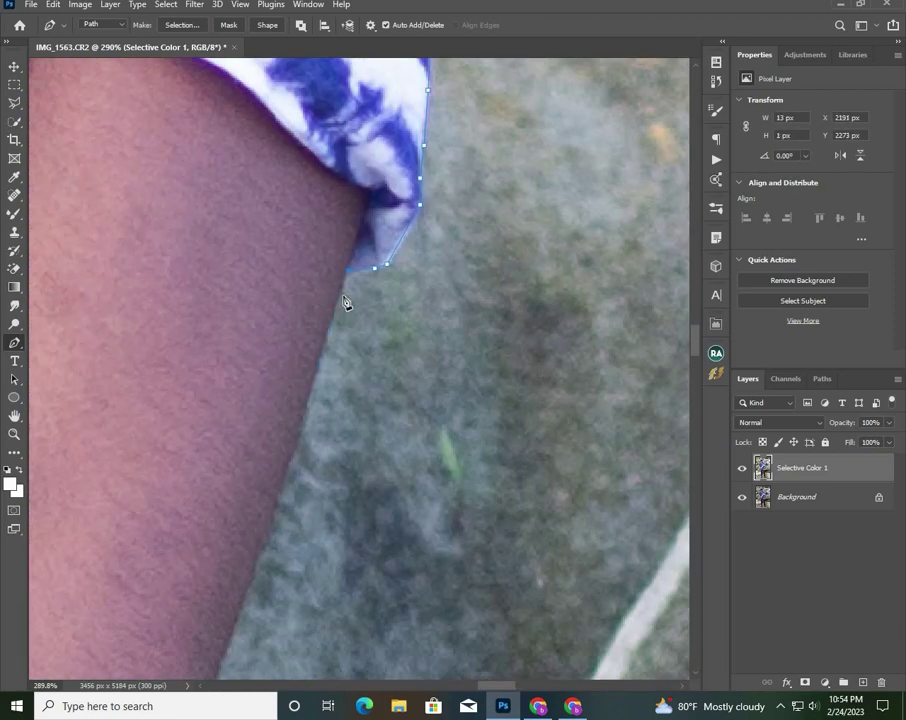
pyautogui.scroll(-3, 343, 302)
pyautogui.scroll(-3, 281, 454)
pyautogui.click(242, 448)
pyautogui.scroll(-3, 242, 448)
pyautogui.click(210, 400)
pyautogui.click(210, 443)
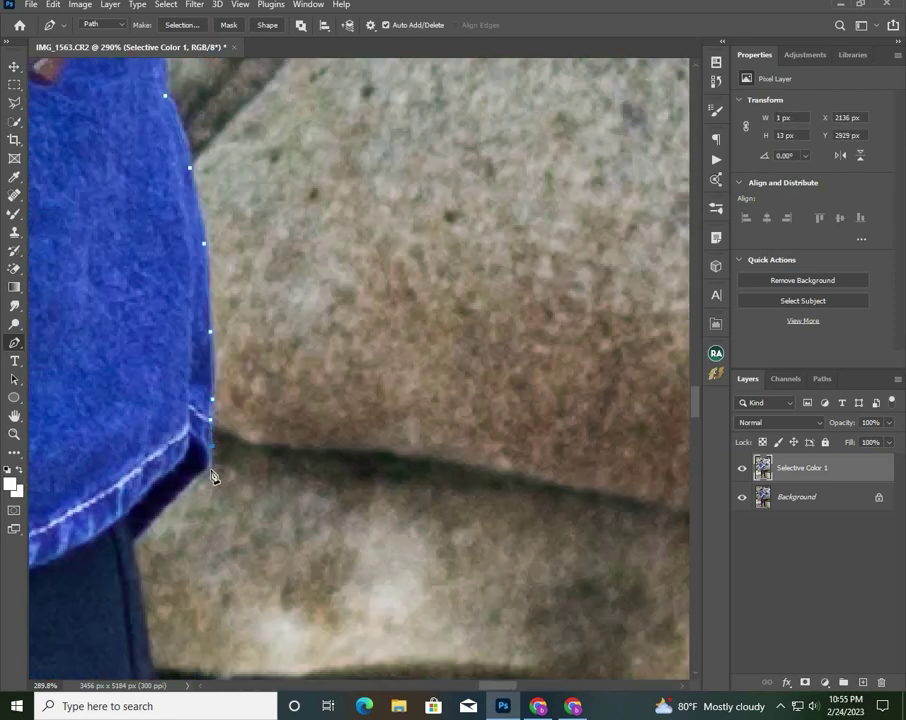
pyautogui.scroll(-3, 212, 477)
pyautogui.scroll(-3, 194, 416)
pyautogui.click(208, 394)
pyautogui.scroll(-3, 198, 529)
pyautogui.click(227, 282)
pyautogui.click(233, 320)
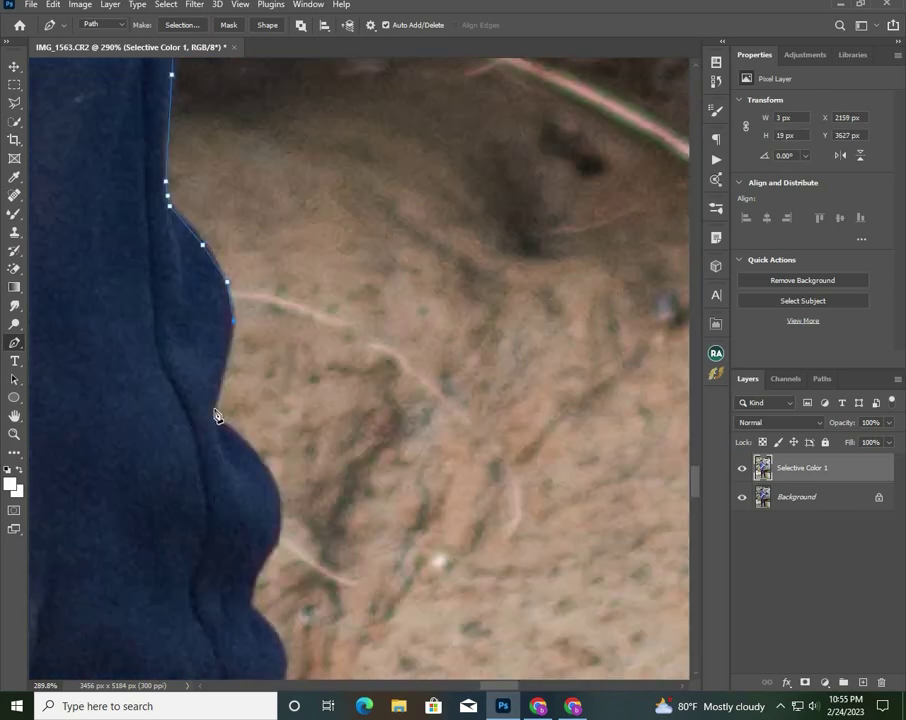
pyautogui.scroll(-3, 216, 416)
pyautogui.click(218, 349)
pyautogui.scroll(-3, 232, 438)
pyautogui.click(232, 438)
pyautogui.scroll(-3, 228, 478)
pyautogui.scroll(-3, 213, 329)
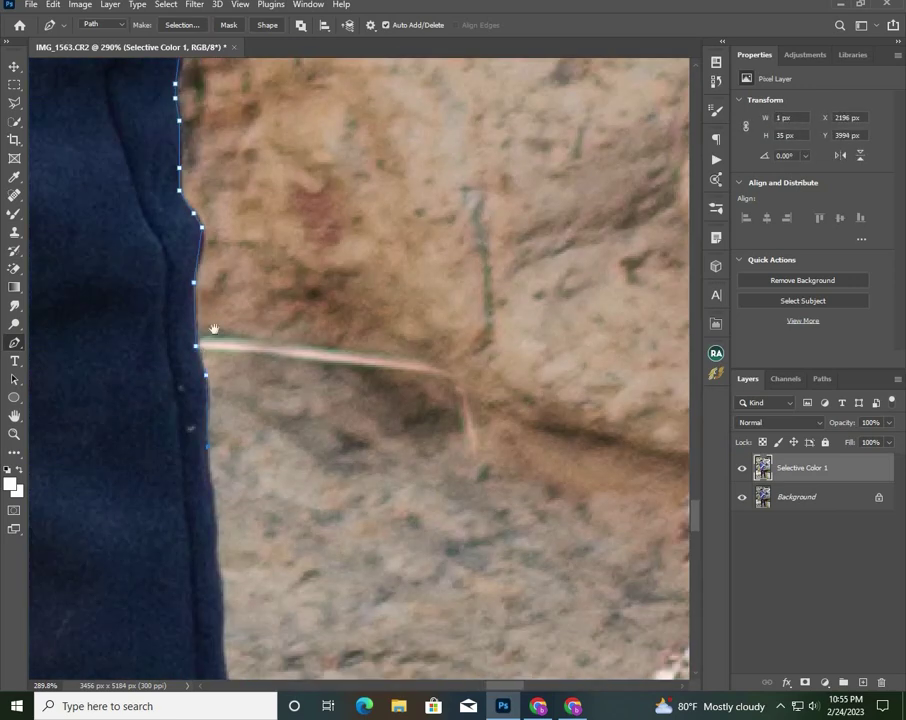
pyautogui.scroll(-3, 214, 350)
pyautogui.scroll(-3, 230, 430)
# - Continue the path down the leg and around the first shoe
pyautogui.click(188, 323)
pyautogui.scroll(-3, 240, 465)
pyautogui.scroll(-3, 236, 455)
pyautogui.click(264, 407)
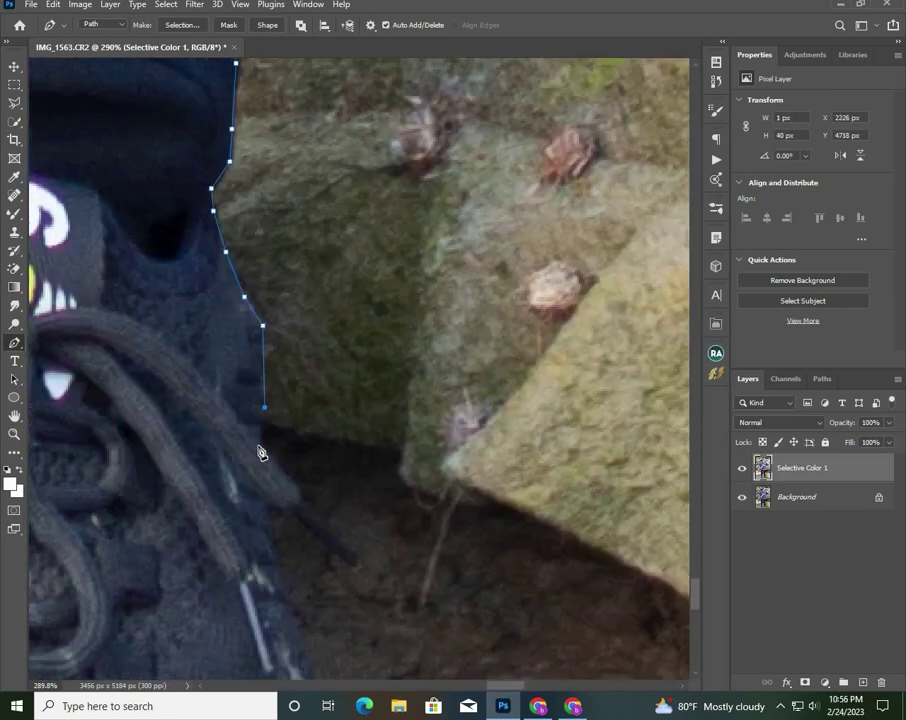
pyautogui.scroll(-3, 259, 453)
pyautogui.click(340, 503)
pyautogui.scroll(-5, 249, 388)
pyautogui.scroll(-5, 294, 533)
pyautogui.click(314, 490)
pyautogui.hscroll(-3, 283, 545)
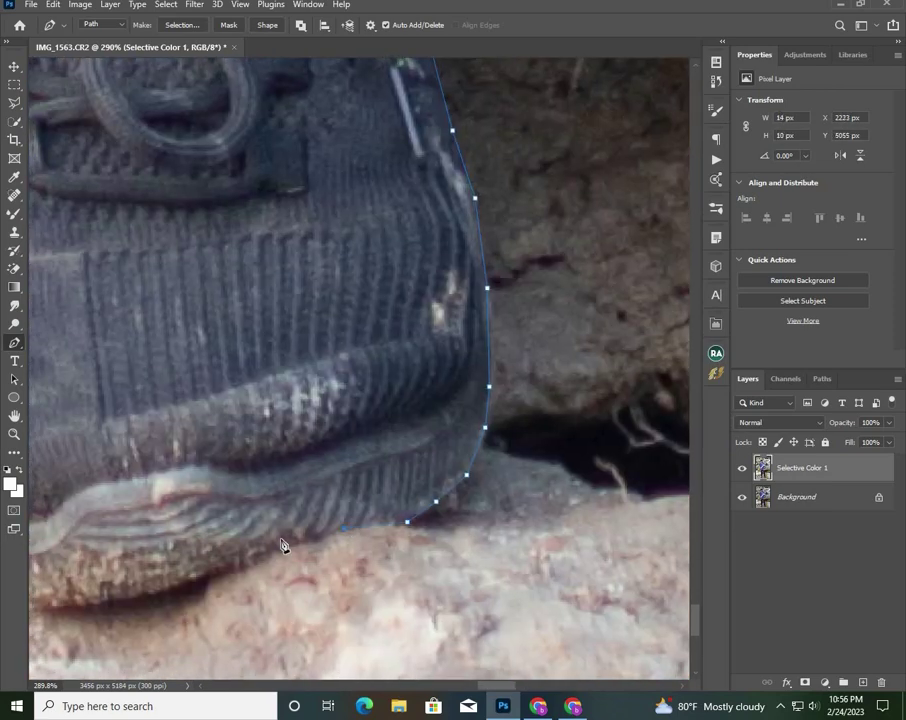
pyautogui.hscroll(-3, 281, 545)
pyautogui.click(264, 512)
pyautogui.scroll(5, 330, 400)
pyautogui.scroll(5, 400, 360)
pyautogui.scroll(5, 440, 460)
# - Trace the trouser edge above the shoe and outline the gap between the legs
pyautogui.click(468, 493)
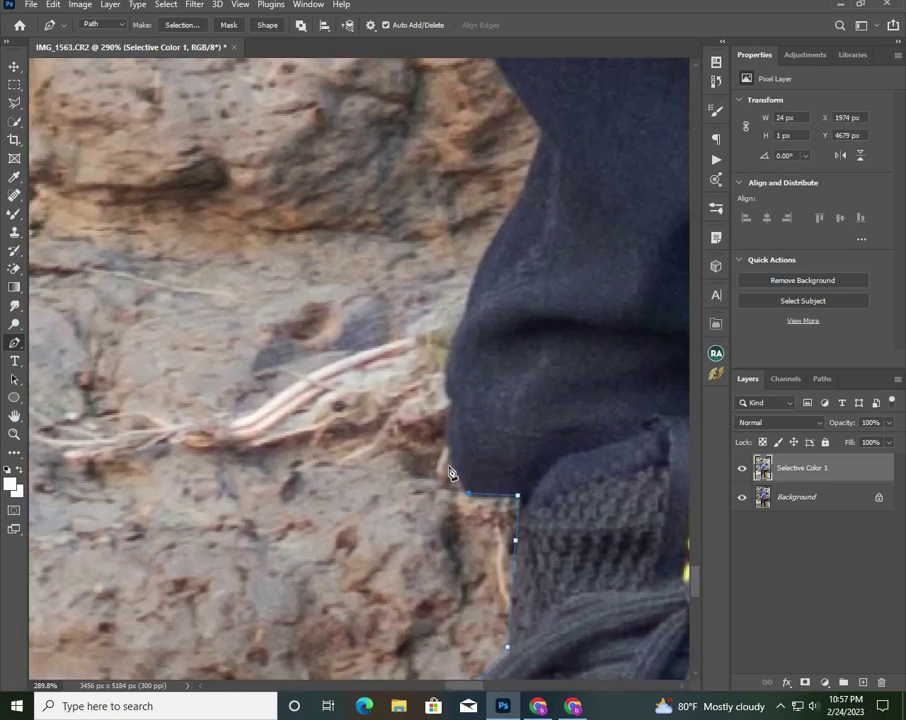
pyautogui.scroll(5, 509, 244)
pyautogui.click(467, 374)
pyautogui.scroll(5, 467, 374)
pyautogui.click(453, 448)
pyautogui.scroll(5, 440, 380)
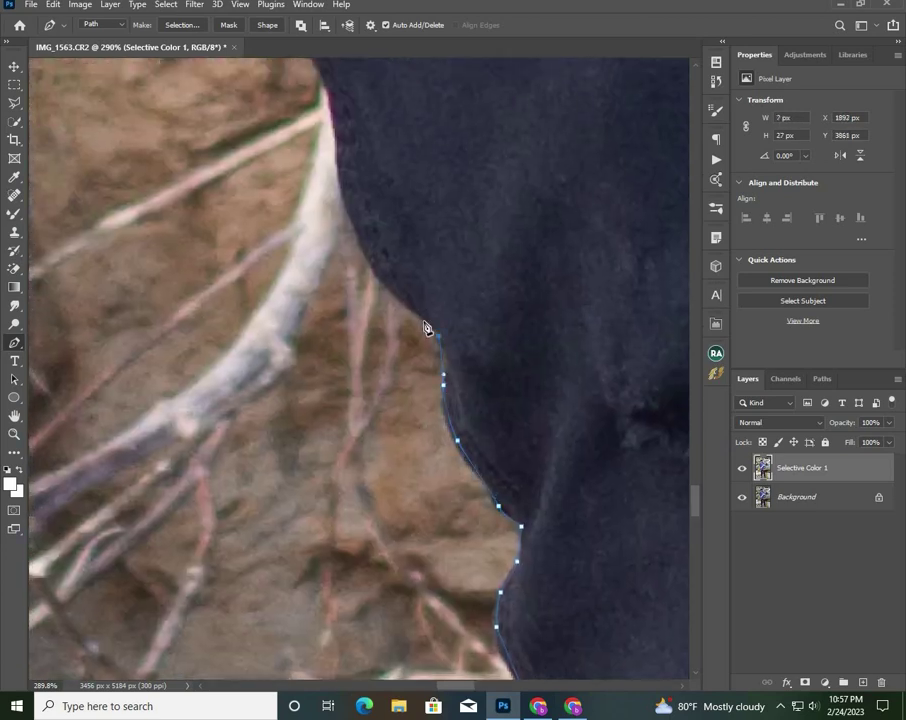
pyautogui.scroll(3, 420, 340)
pyautogui.click(411, 350)
pyautogui.scroll(5, 430, 340)
pyautogui.scroll(10, 438, 454)
pyautogui.click(438, 454)
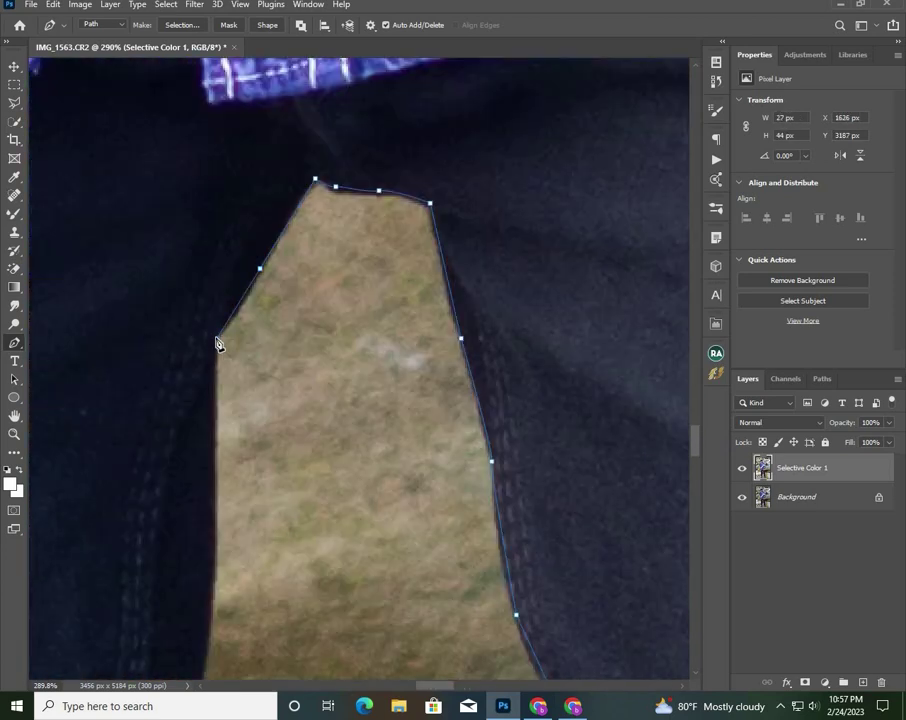
pyautogui.scroll(-5, 218, 343)
pyautogui.click(213, 349)
# - Trace the other leg's edge beside the twigs and down the dark clothing
pyautogui.scroll(-5, 190, 423)
pyautogui.click(192, 320)
pyautogui.scroll(-5, 200, 380)
pyautogui.click(222, 354)
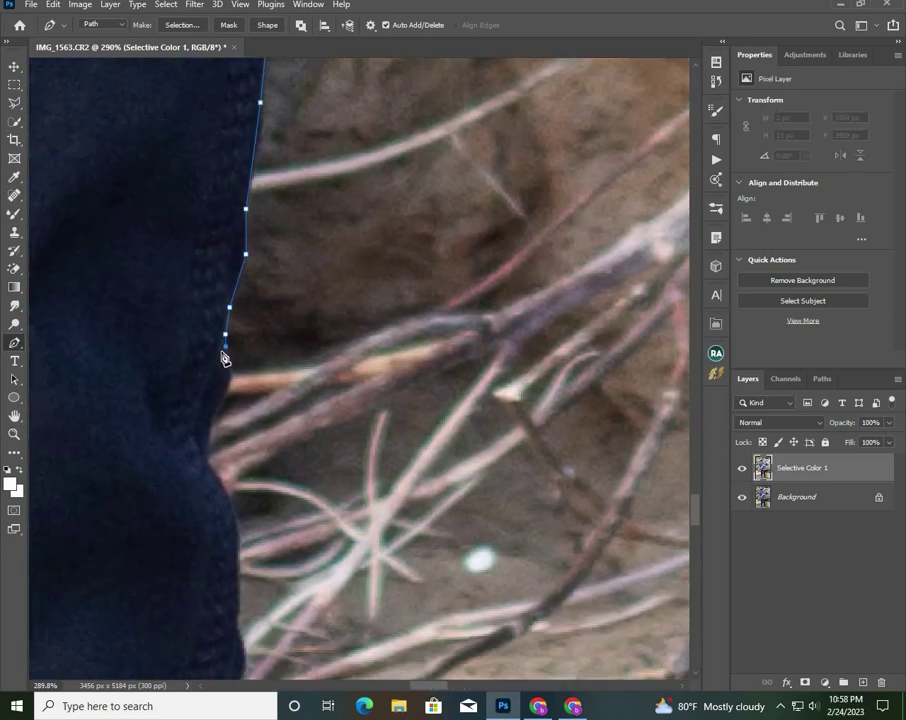
pyautogui.scroll(-5, 222, 354)
pyautogui.click(195, 315)
pyautogui.scroll(-5, 222, 367)
pyautogui.click(222, 256)
pyautogui.scroll(-5, 250, 472)
pyautogui.click(250, 472)
pyautogui.scroll(-5, 327, 539)
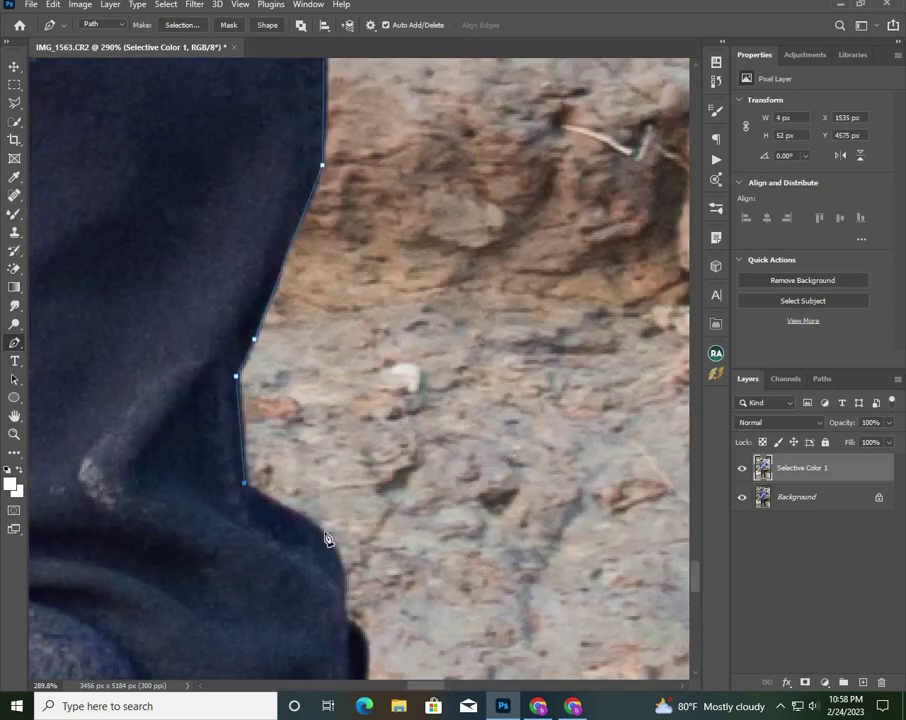
pyautogui.click(288, 406)
pyautogui.scroll(-5, 284, 480)
# - Outline the cuff, heel and sole, close the path at its start, and fit on screen
pyautogui.click(264, 508)
pyautogui.scroll(-5, 226, 526)
pyautogui.click(250, 520)
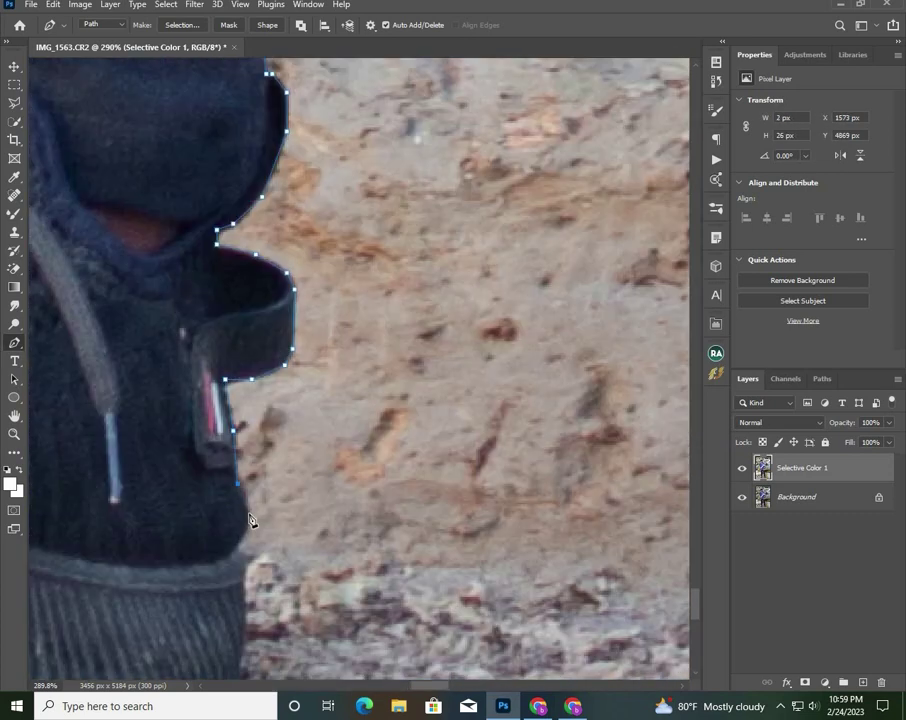
pyautogui.scroll(-5, 250, 520)
pyautogui.click(247, 520)
pyautogui.scroll(-5, 299, 486)
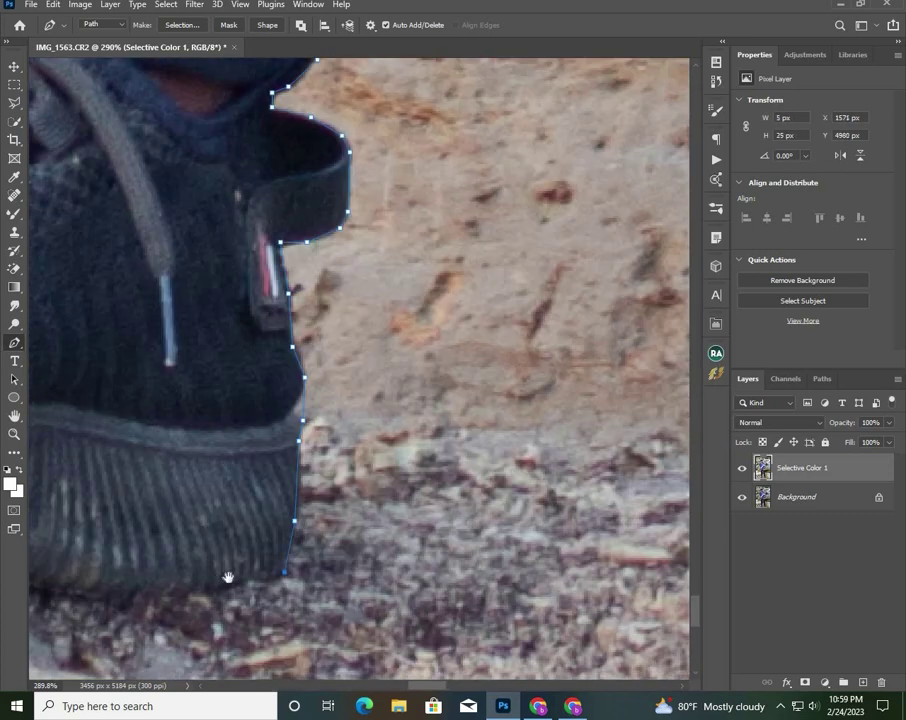
pyautogui.moveTo(228, 578); pyautogui.dragTo(490, 514)
pyautogui.click(434, 530)
pyautogui.click(372, 531)
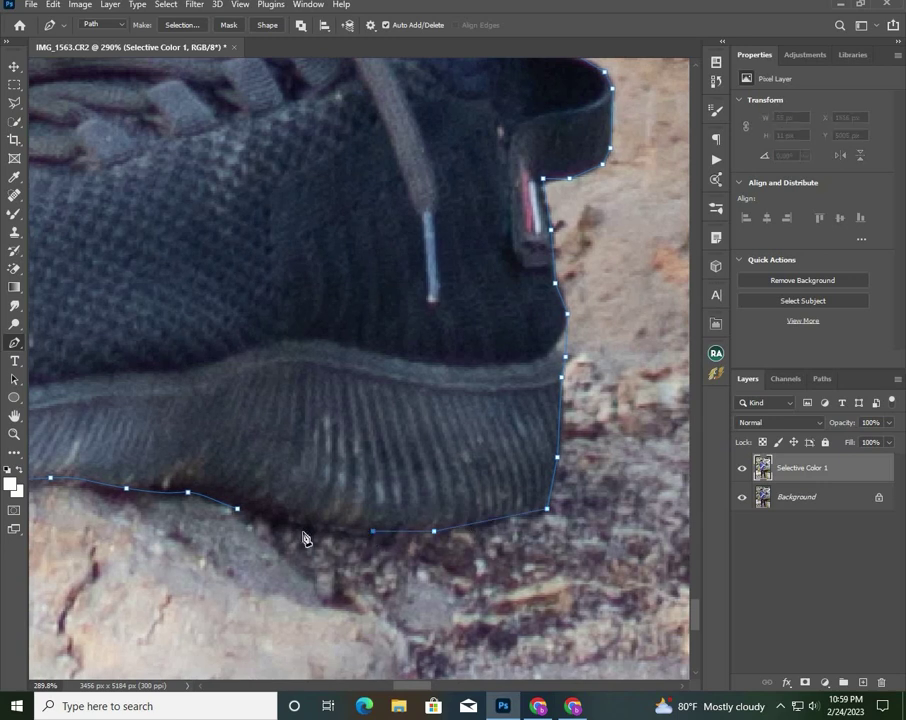
pyautogui.click(238, 510)
pyautogui.hotkey('ctrl', '0')
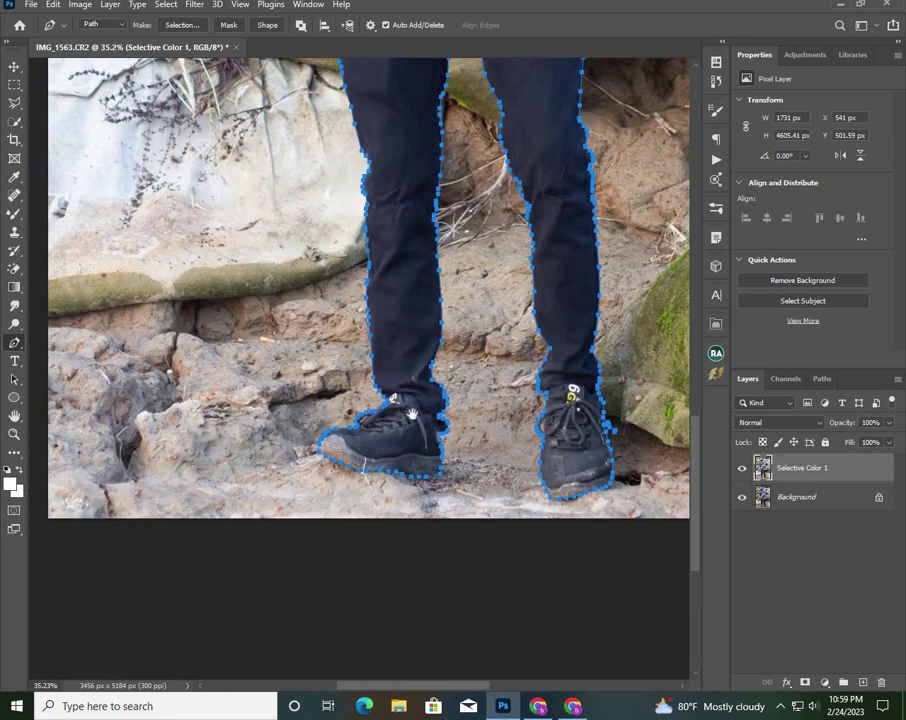
# - Load the path as a selection and copy the boy onto new Layer 1
pyautogui.scroll(-2, 411, 415)
pyautogui.scroll(-2, 390, 440)
pyautogui.scroll(-2, 360, 470)
pyautogui.scroll(-1, 331, 509)
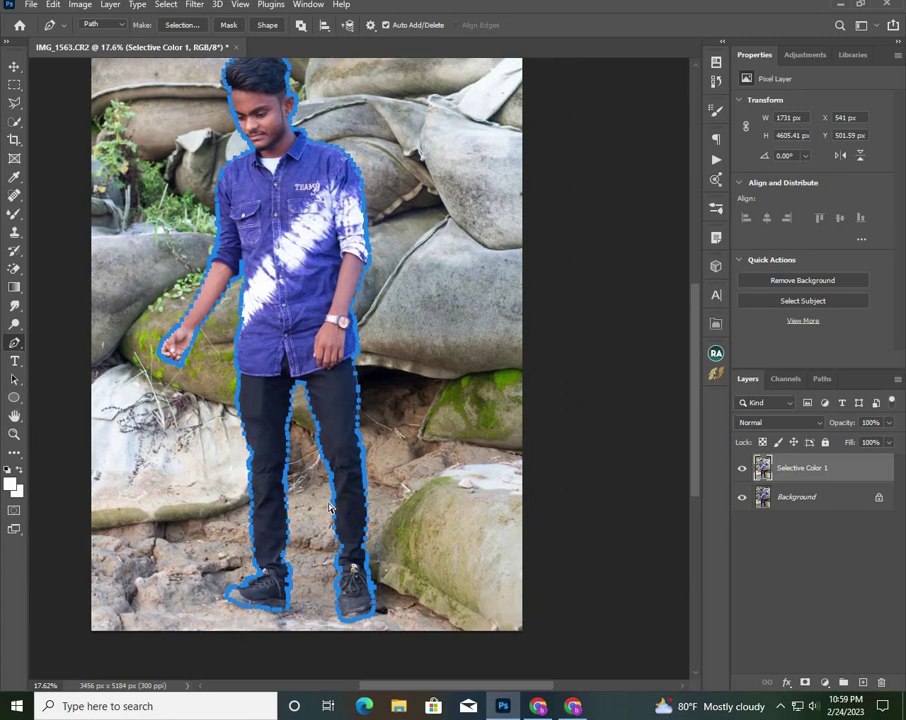
pyautogui.hotkey('ctrl', 'Return')
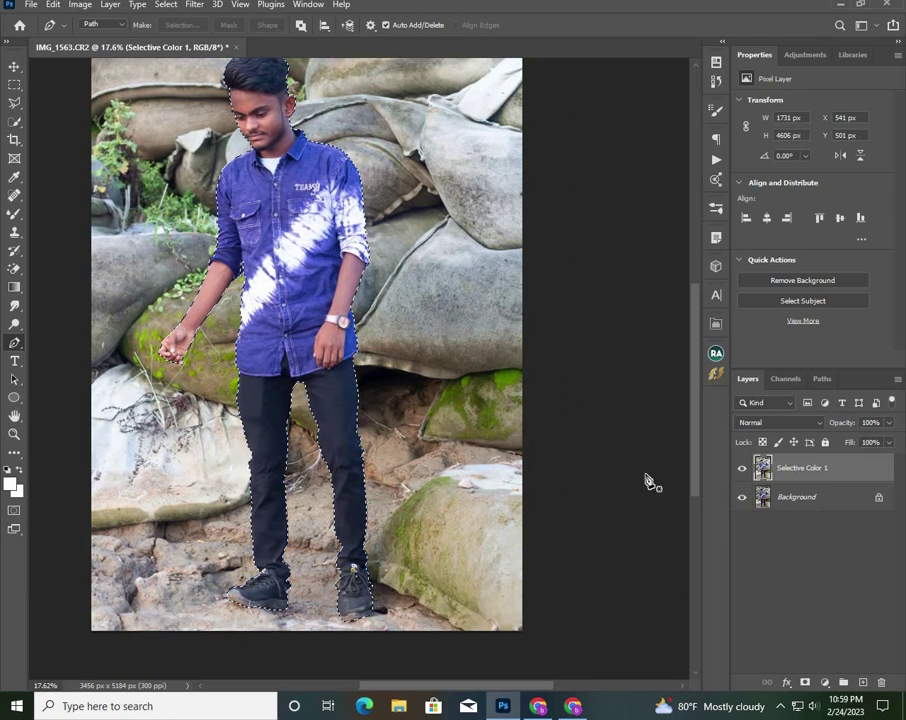
pyautogui.hotkey('ctrl', 'j')
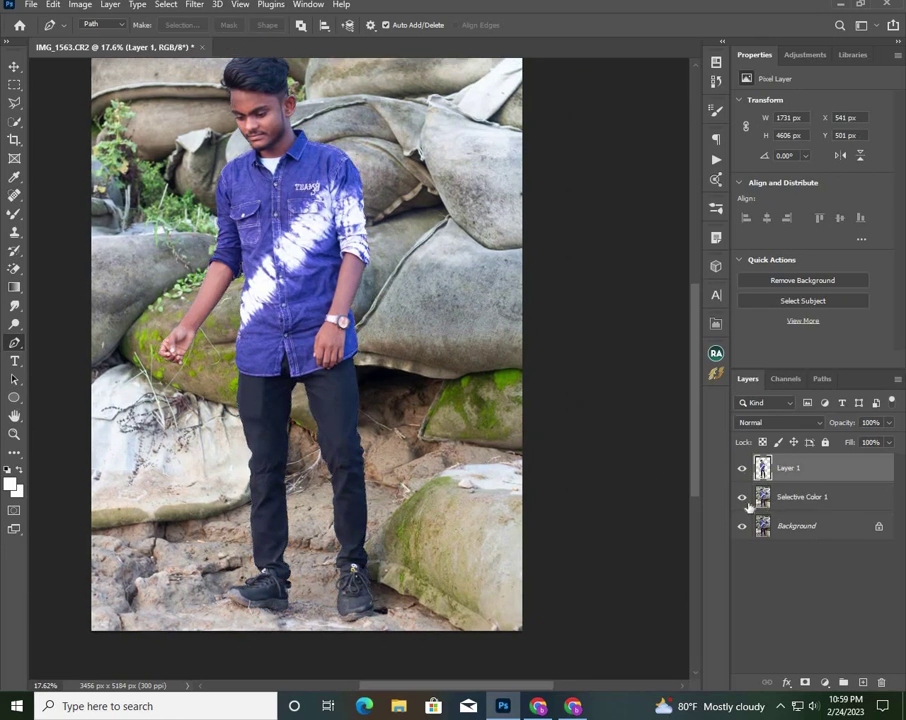
# - Hide the Selective Color 1 and Background layers so the boy shows on transparency
pyautogui.click(742, 497)
pyautogui.click(742, 526)
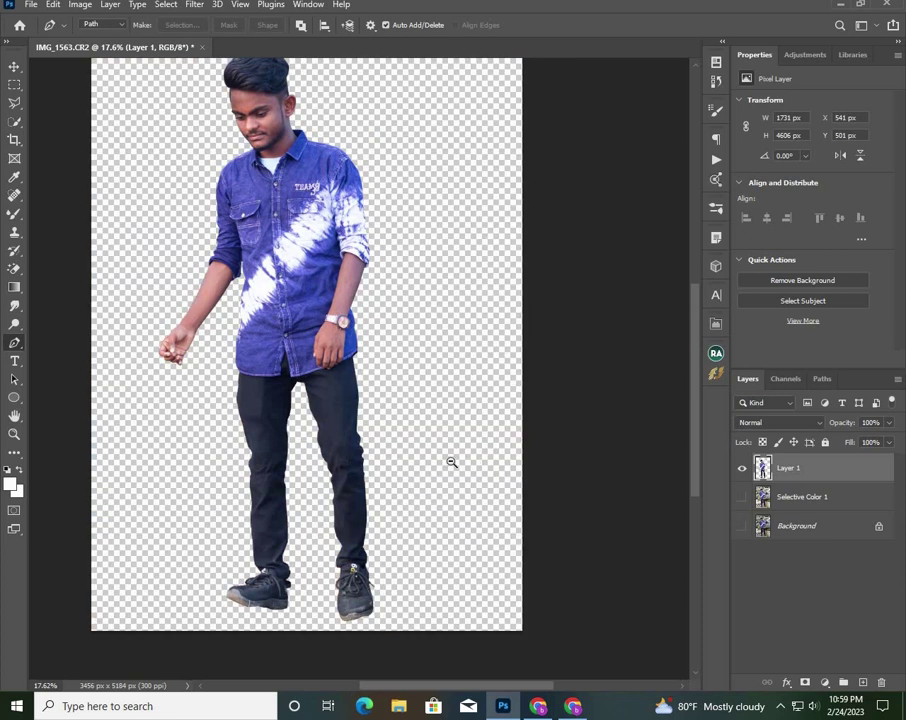
pyautogui.keyDown('alt'); pyautogui.click(452, 462); pyautogui.keyUp('alt')
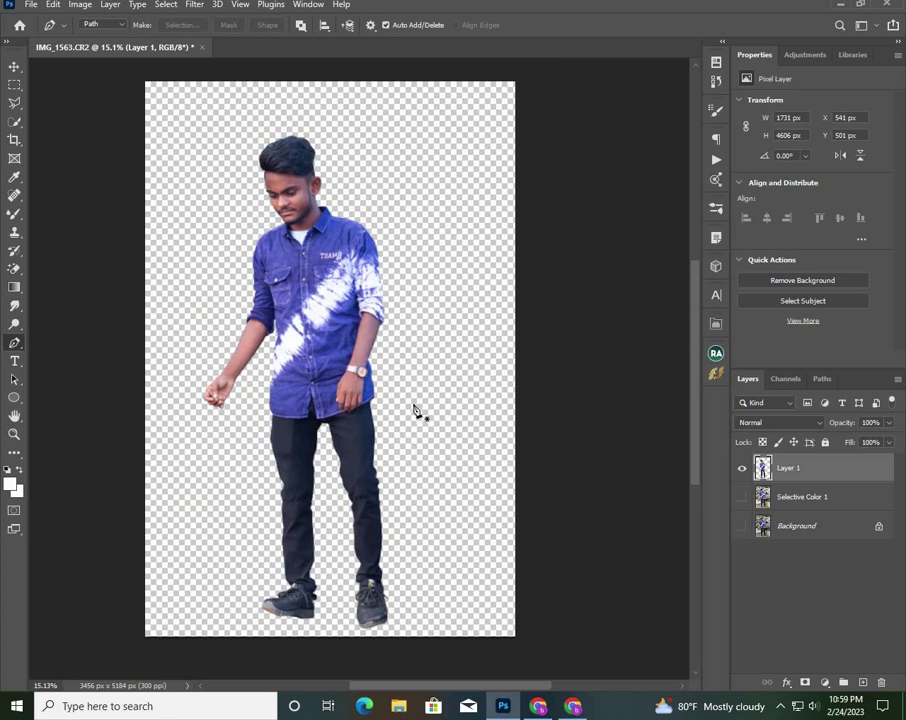
pyautogui.rightClick(14, 270)
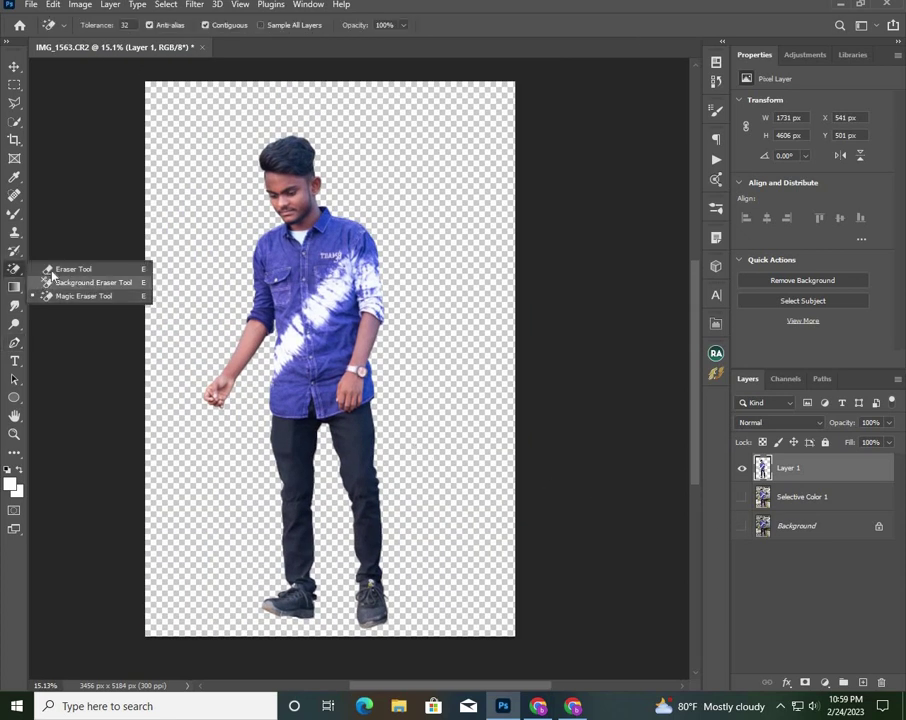
# - Switch to the plain Eraser Tool and zoom in on the boy's hair edge
pyautogui.click(70, 263)
pyautogui.scroll(3, 250, 195)
pyautogui.scroll(3, 305, 295)
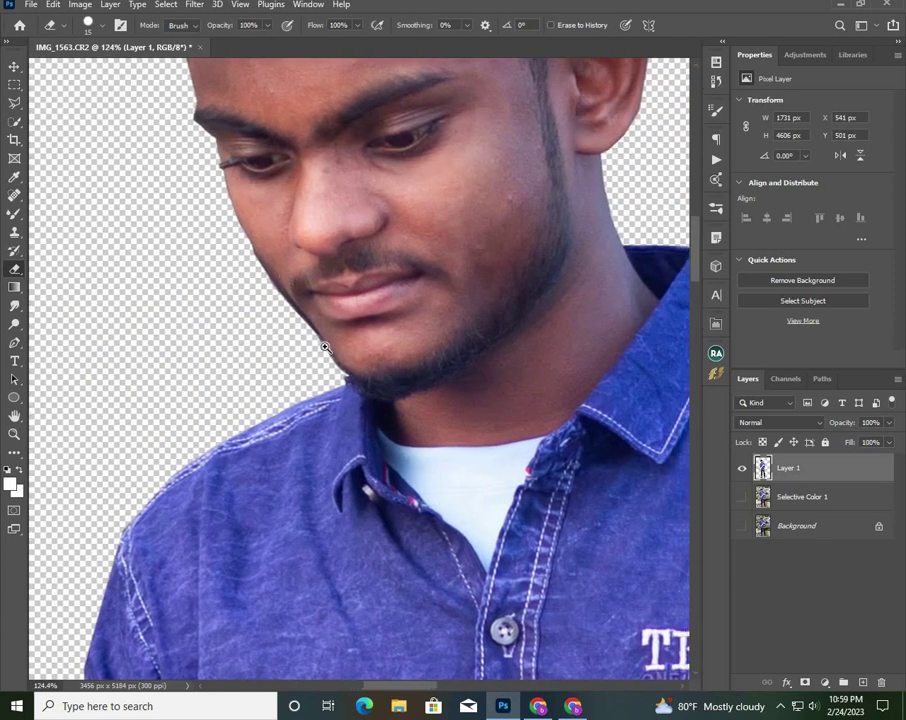
pyautogui.scroll(3, 208, 277)
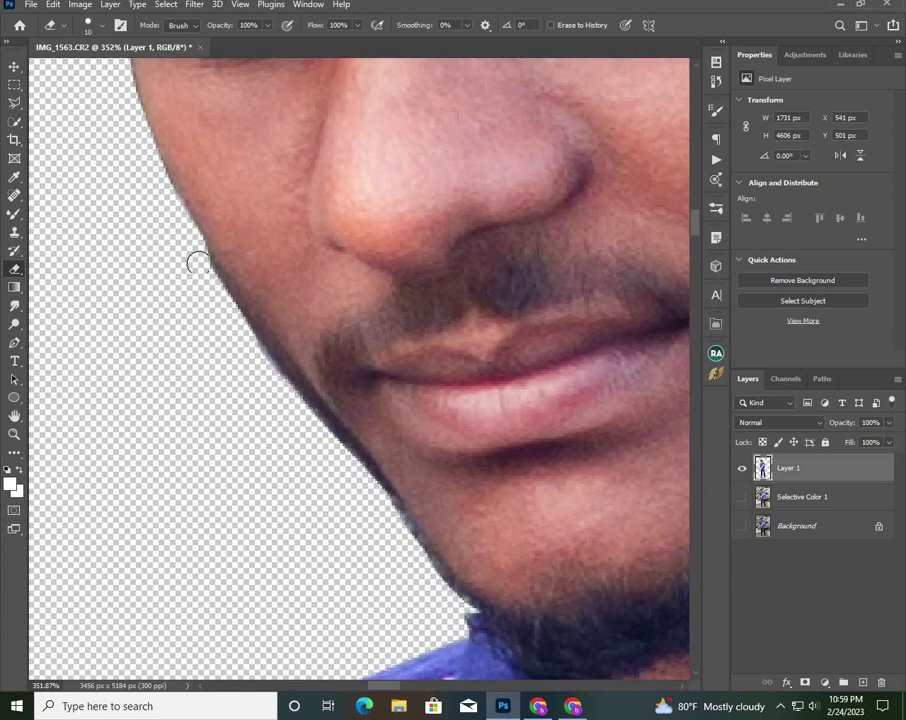
pyautogui.scroll(-1, 366, 514)
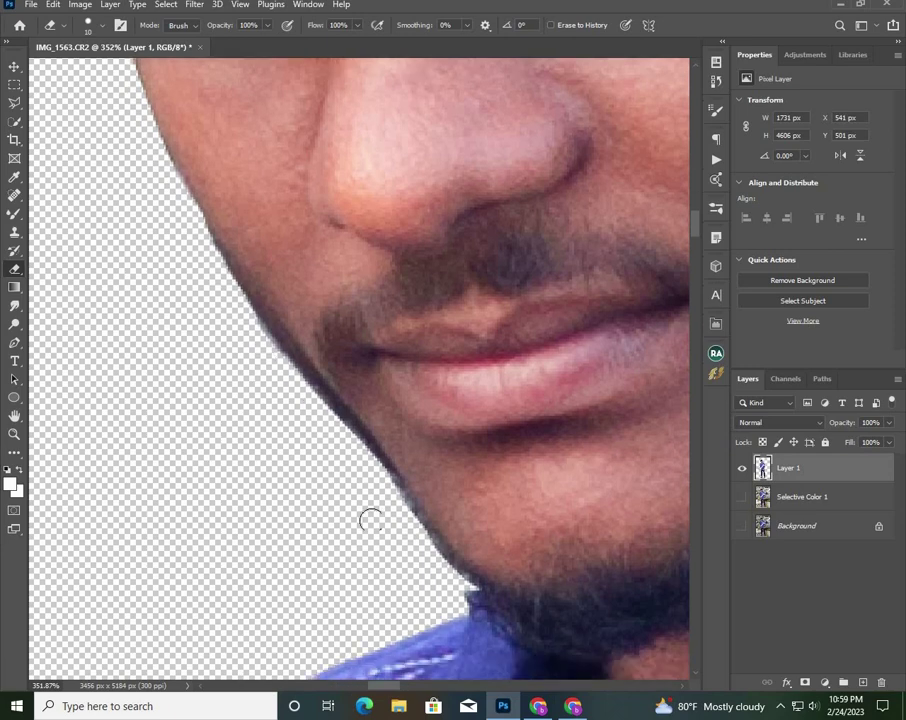
pyautogui.scroll(-1, 436, 438)
pyautogui.scroll(-5, 362, 265)
pyautogui.scroll(-7, 362, 265)
pyautogui.scroll(-2, 287, 297)
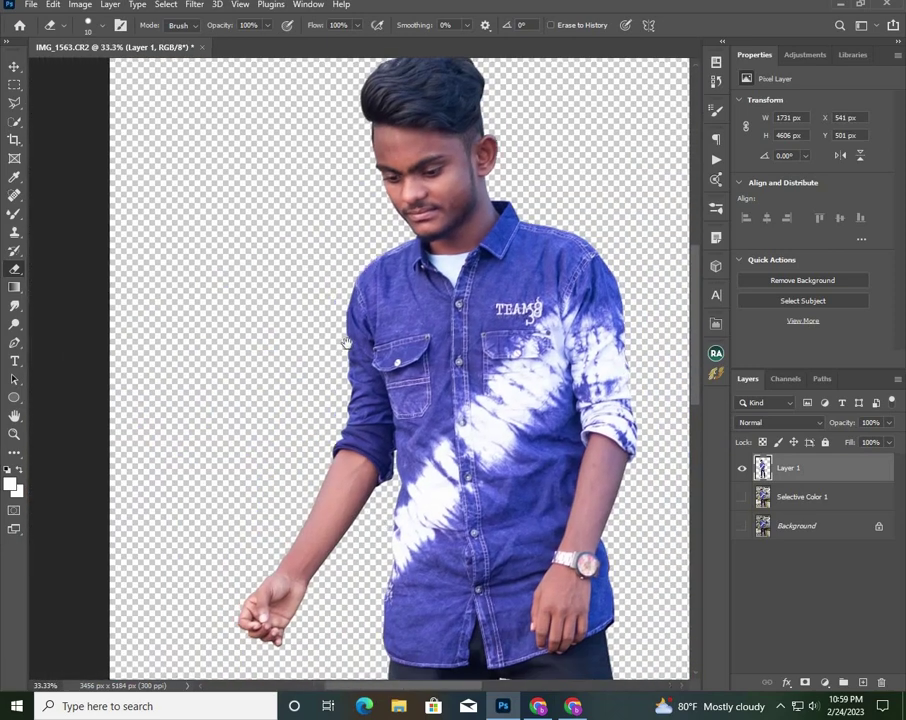
pyautogui.scroll(-3, 273, 475)
pyautogui.scroll(4, 341, 526)
pyautogui.scroll(-3, 341, 526)
pyautogui.scroll(-2, 259, 517)
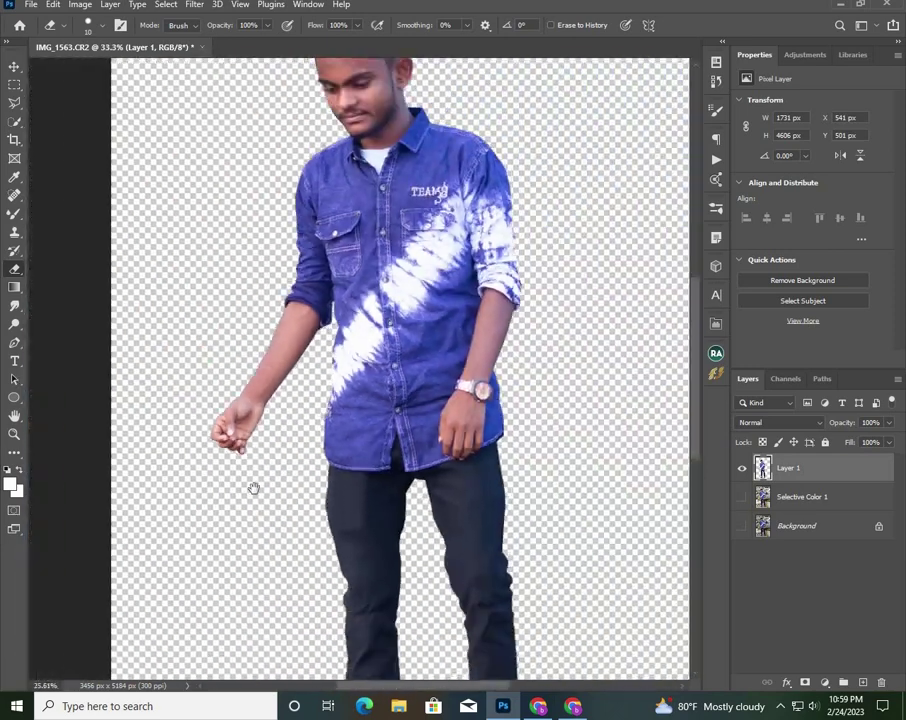
pyautogui.scroll(-1, 253, 487)
pyautogui.scroll(5, 351, 187)
pyautogui.scroll(3, 350, 232)
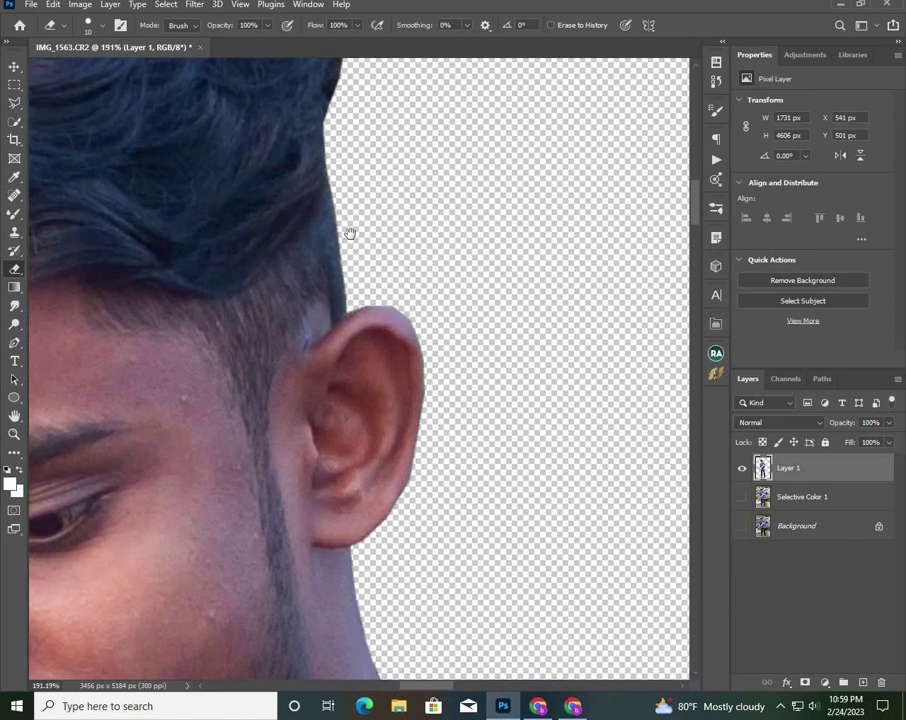
pyautogui.scroll(2, 337, 241)
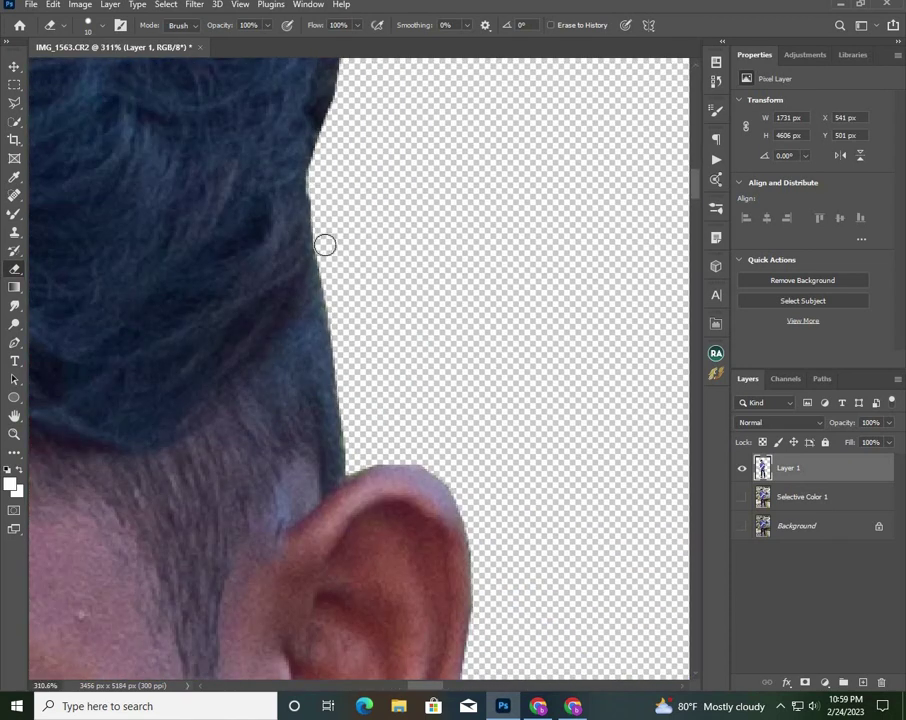
pyautogui.scroll(5, 448, 478)
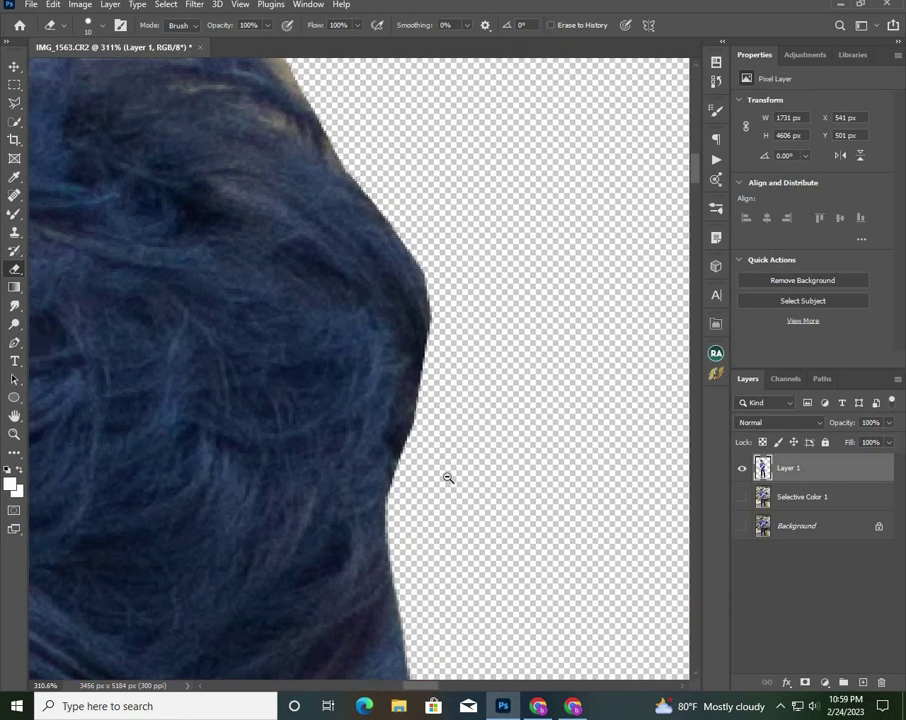
pyautogui.scroll(-2, 448, 478)
pyautogui.scroll(2, 364, 282)
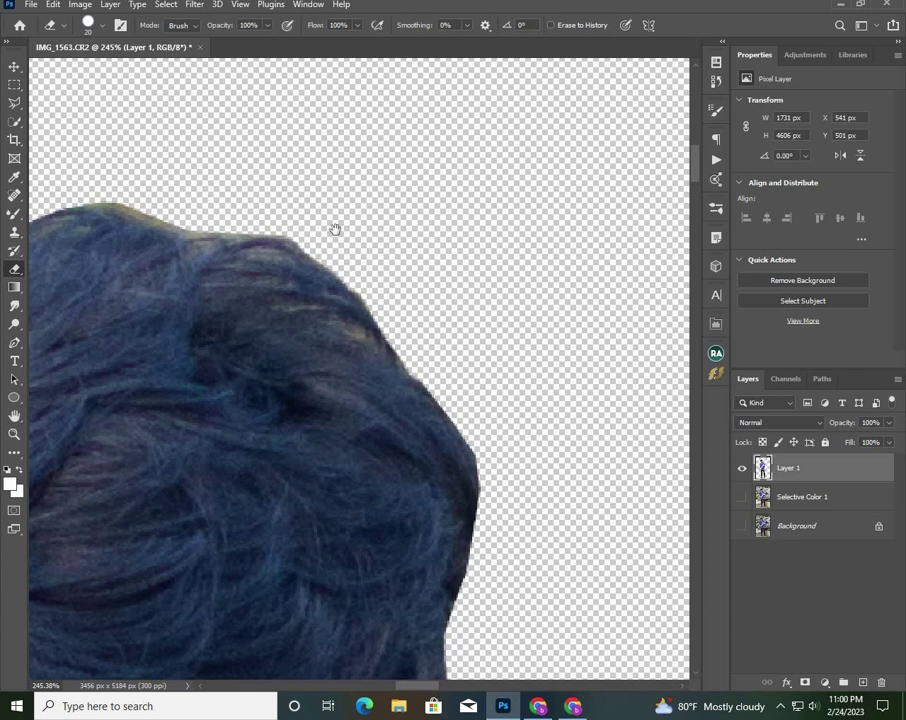
# - Erase the leftover stray pixels along the top of the boy's hair
pyautogui.moveTo(332, 226); pyautogui.dragTo(452, 254)
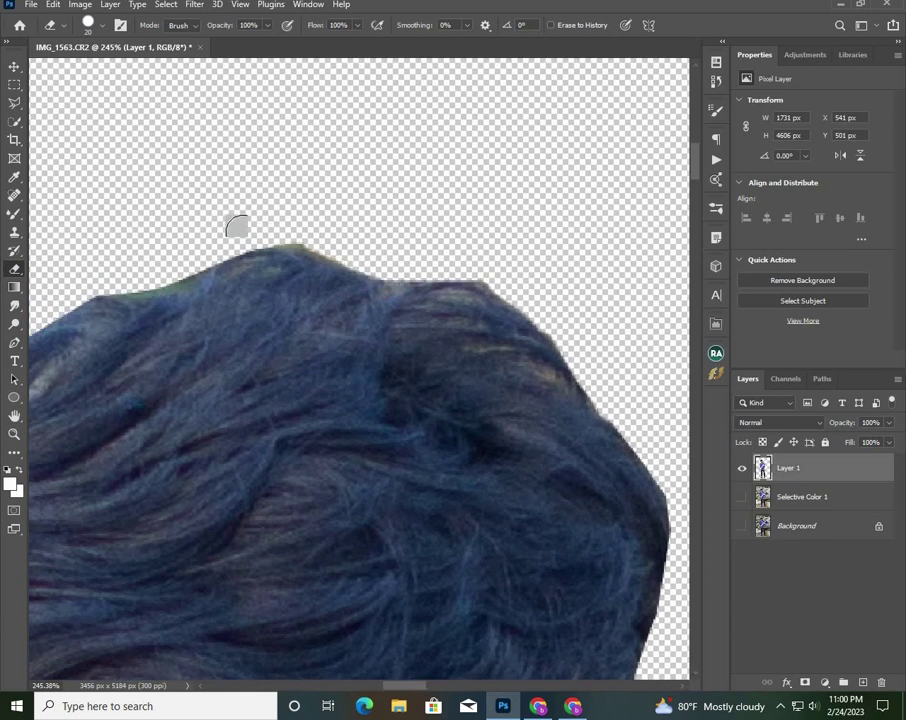
pyautogui.moveTo(234, 220); pyautogui.dragTo(374, 208)
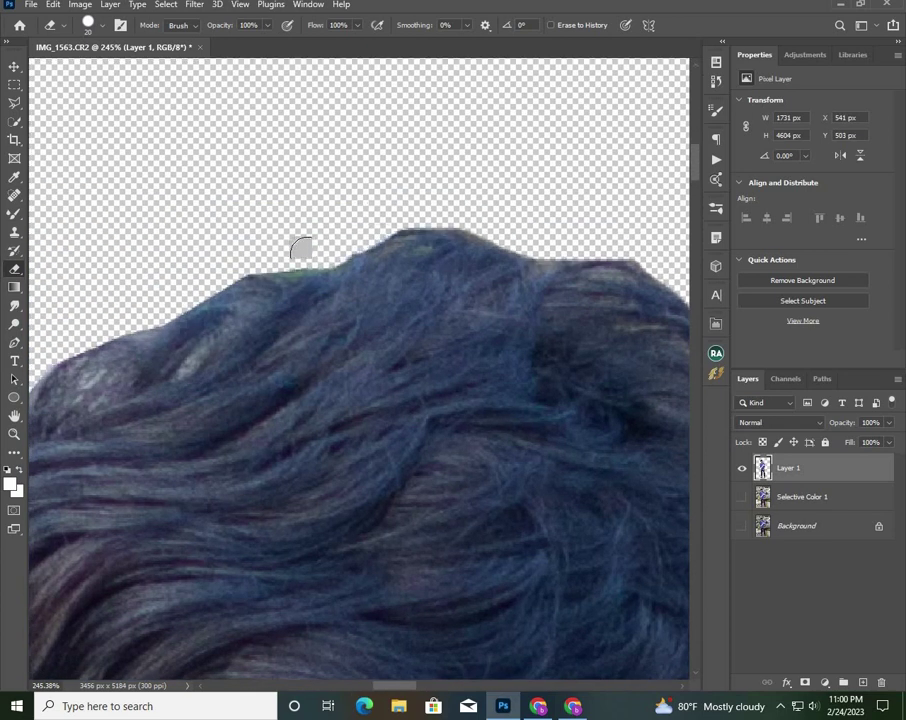
pyautogui.moveTo(319, 216); pyautogui.dragTo(394, 178)
pyautogui.moveTo(312, 206); pyautogui.dragTo(434, 156)
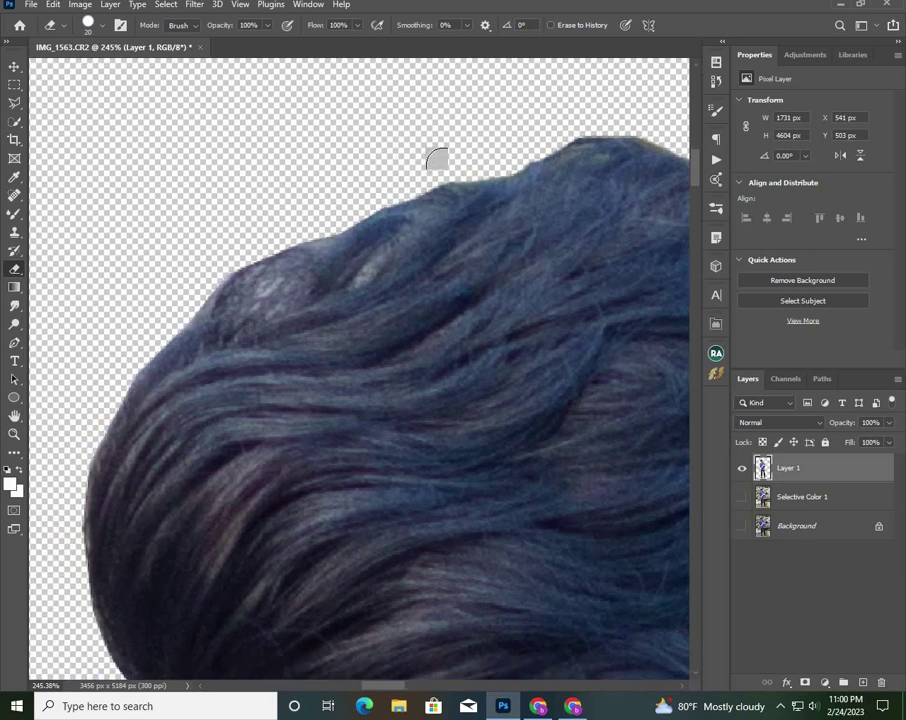
pyautogui.moveTo(307, 208); pyautogui.dragTo(404, 168)
pyautogui.scroll(-5, 271, 225)
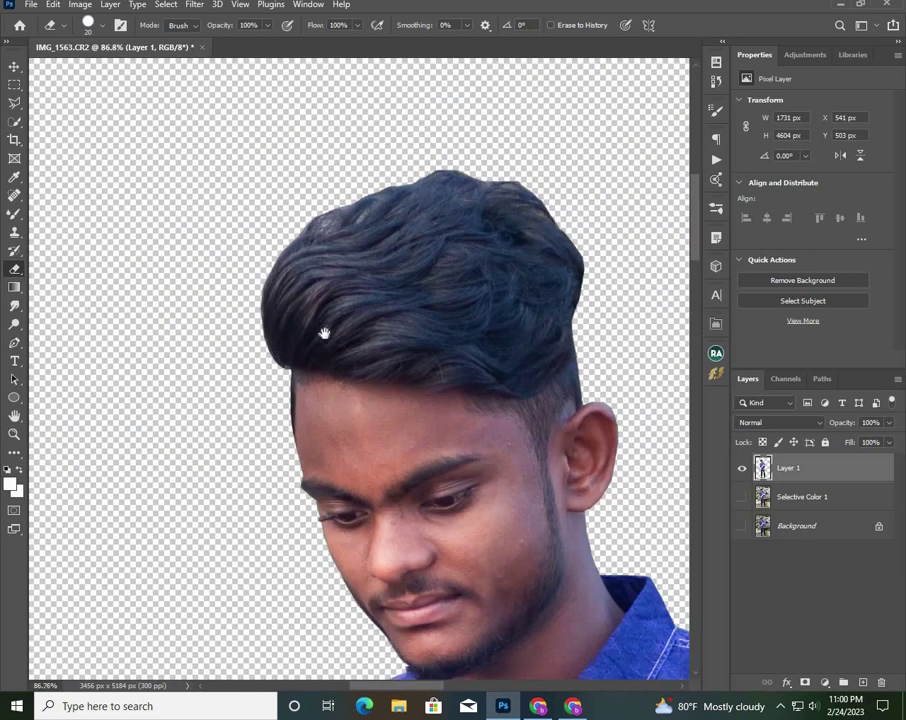
pyautogui.scroll(5, 255, 340)
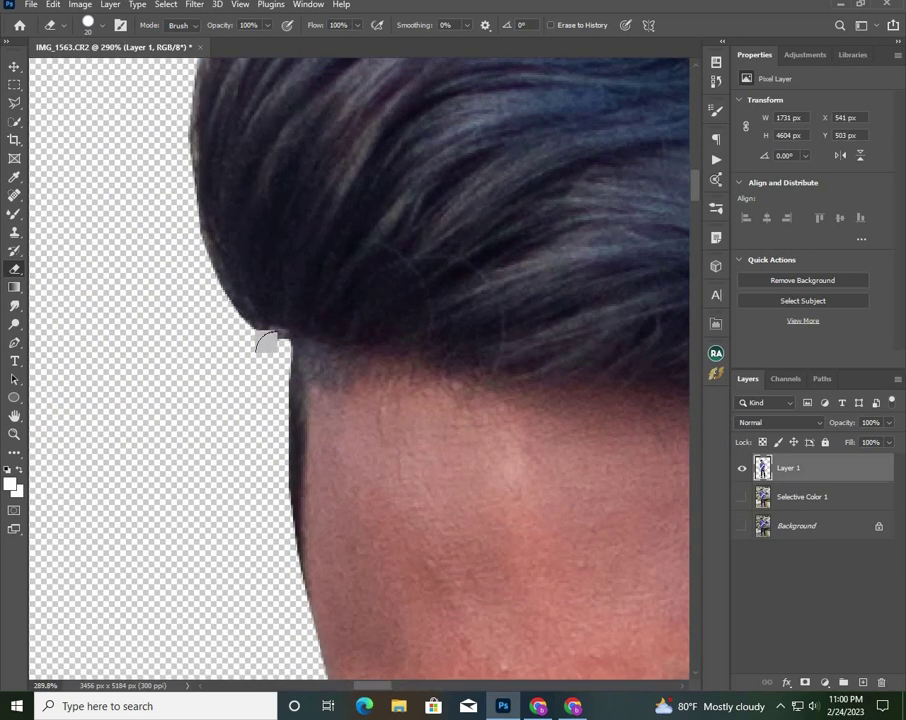
pyautogui.scroll(-5, 275, 372)
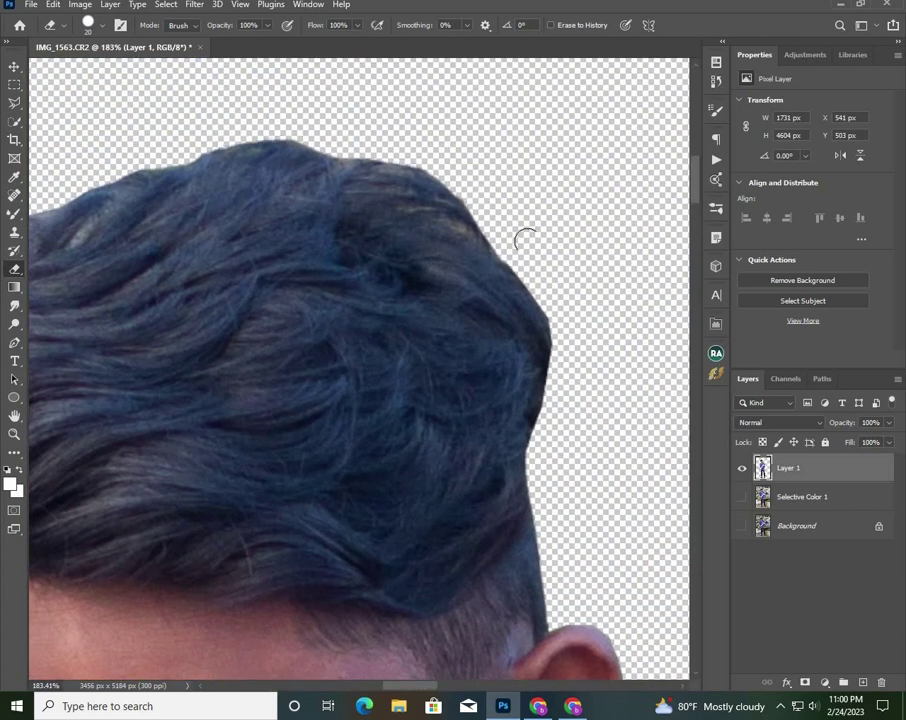
pyautogui.scroll(-3, 410, 244)
pyautogui.scroll(-2, 362, 321)
pyautogui.scroll(-3, 362, 321)
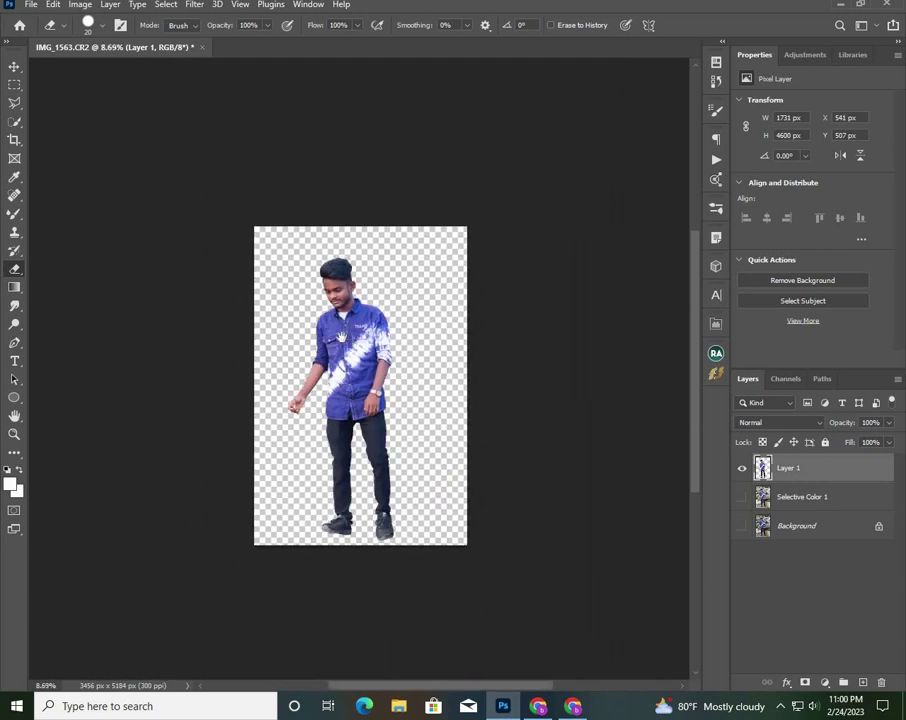
# - Delete the Selective Color 1 adjustment layer by dragging it to the trash
pyautogui.moveTo(845, 508)
pyautogui.mouseDown()
pyautogui.moveTo(843, 632)
pyautogui.moveTo(881, 682)
pyautogui.mouseUp()
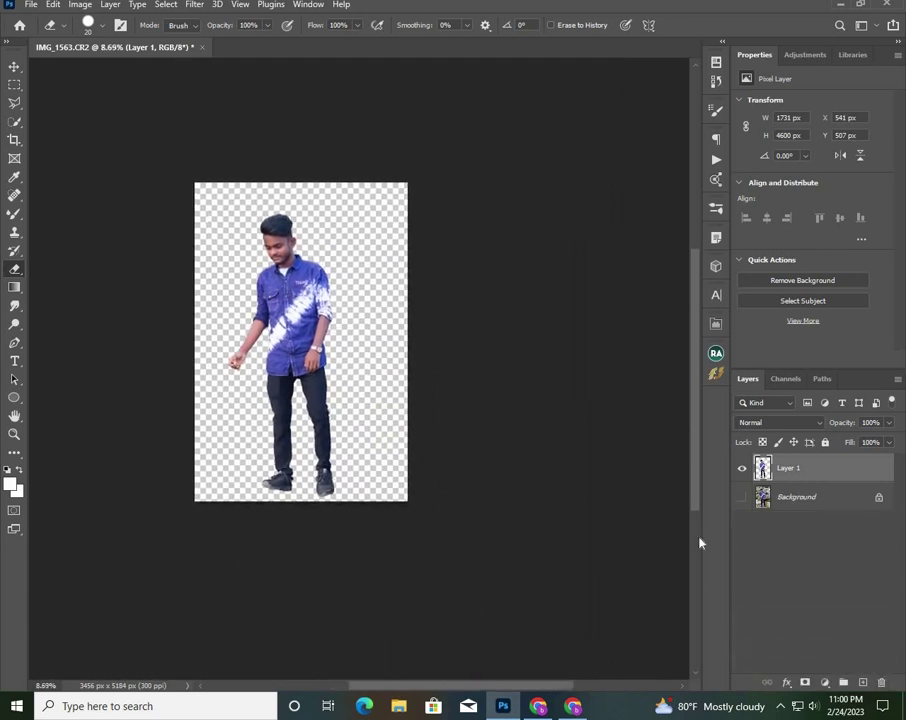
pyautogui.scroll(3, 406, 360)
pyautogui.scroll(-3, 380, 356)
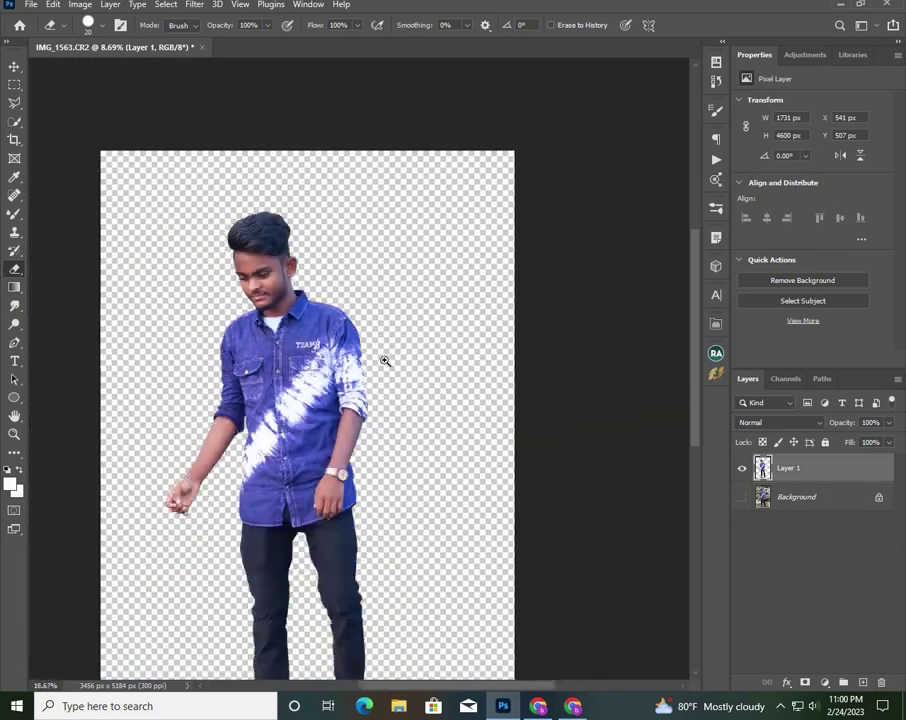
pyautogui.scroll(-1, 381, 349)
pyautogui.scroll(-1, 370, 342)
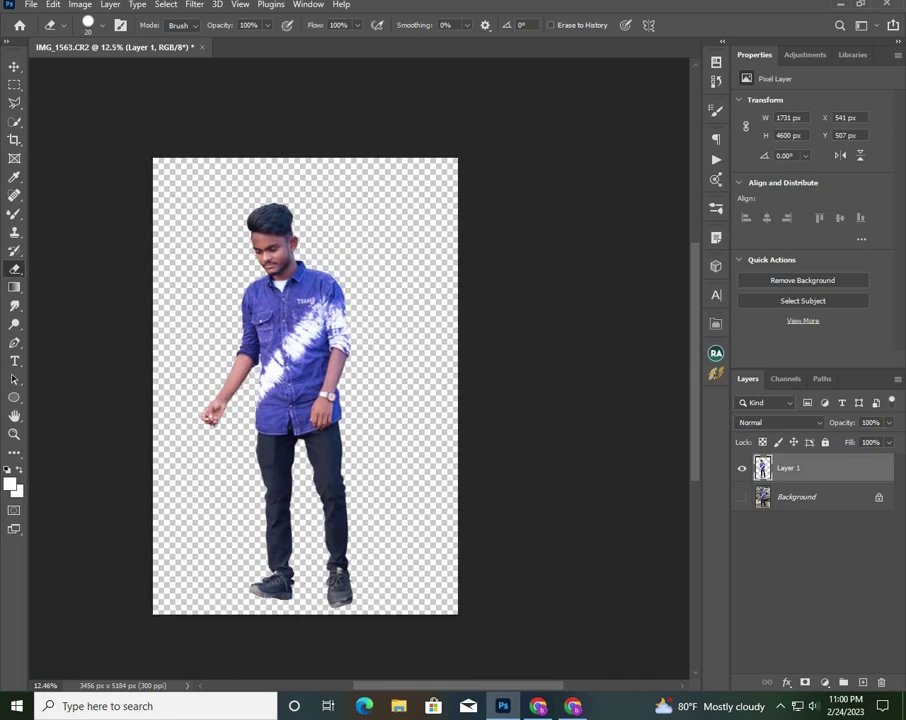
# - Open the misty scene image dd.jpg as a second document
pyautogui.click(31, 4)
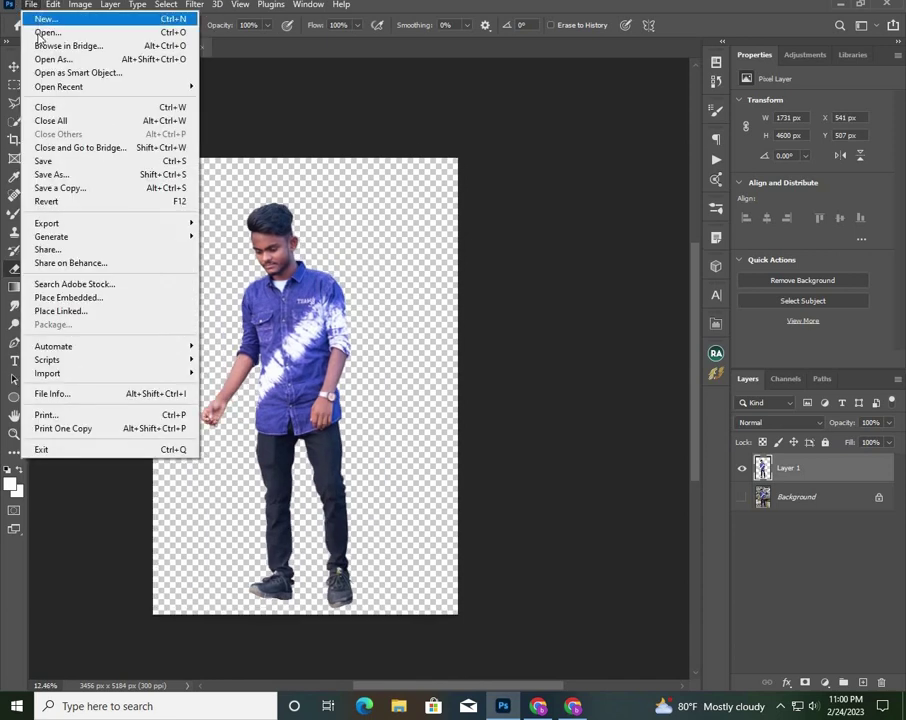
pyautogui.click(48, 32)
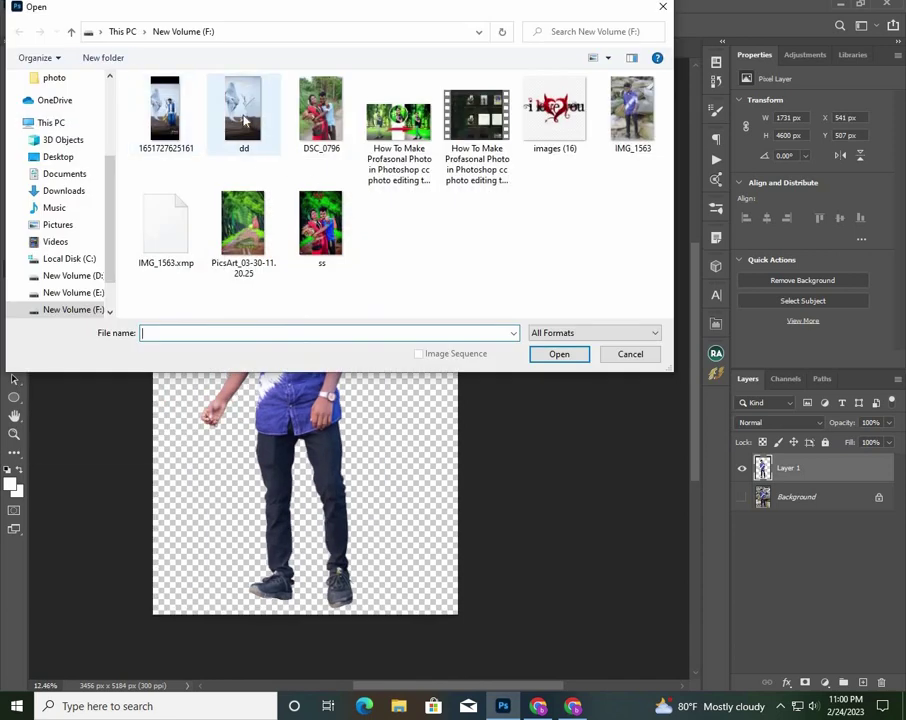
pyautogui.click(243, 110)
pyautogui.click(560, 355)
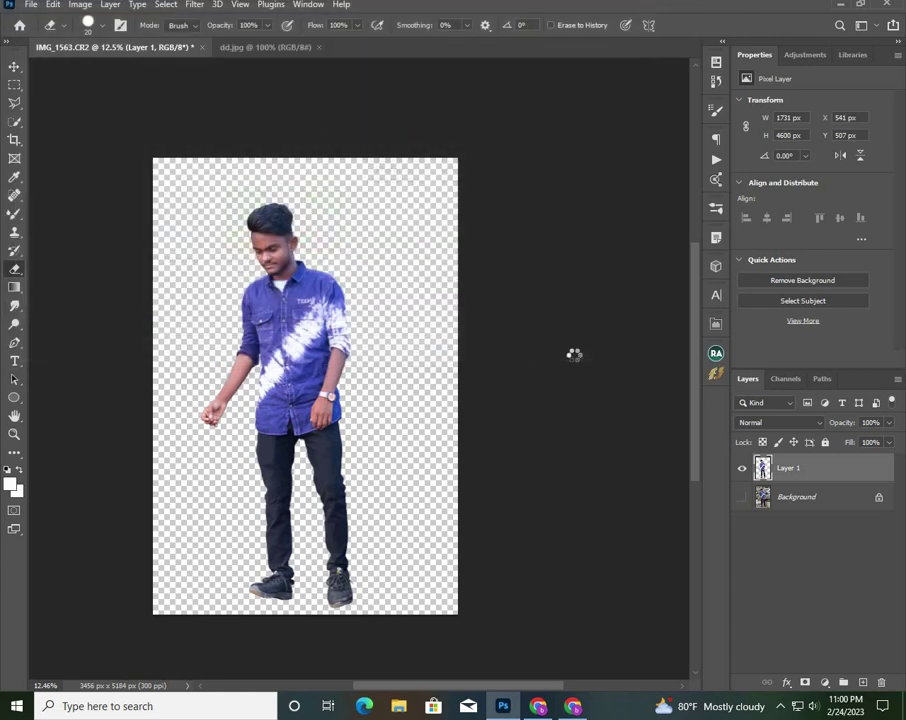
# - Drag the dd.jpg scene into the IMG_1563 document and scale it up to fill the canvas
pyautogui.click(14, 67)
pyautogui.moveTo(324, 328)
pyautogui.mouseDown()
pyautogui.moveTo(141, 54)
pyautogui.moveTo(266, 293)
pyautogui.moveTo(199, 283)
pyautogui.mouseUp()
pyautogui.hotkey('ctrl', 't')
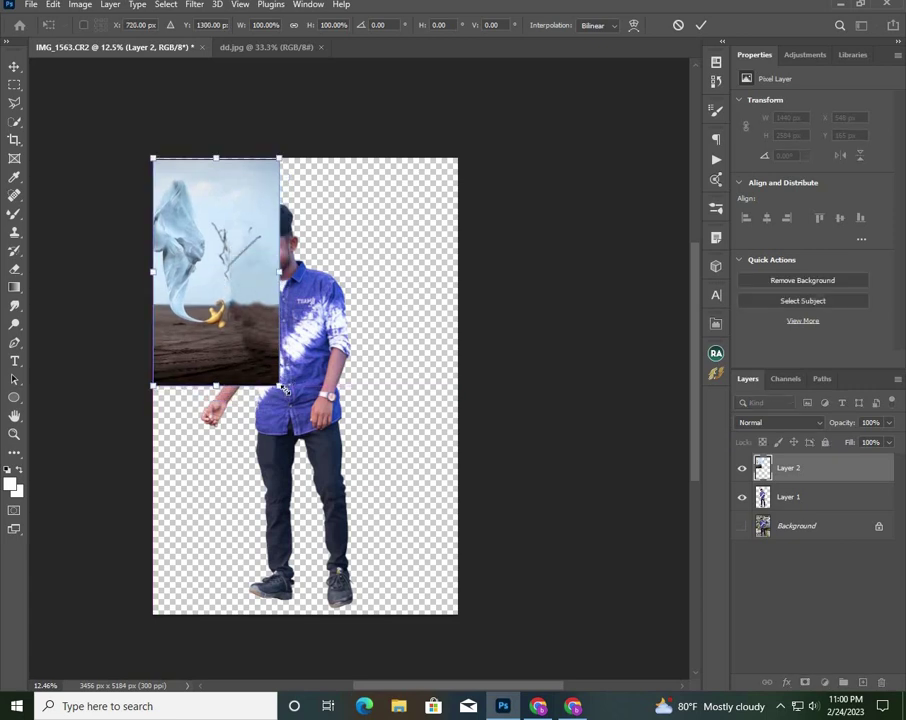
pyautogui.moveTo(278, 387)
pyautogui.mouseDown()
pyautogui.moveTo(455, 617)
pyautogui.moveTo(450, 624)
pyautogui.mouseUp()
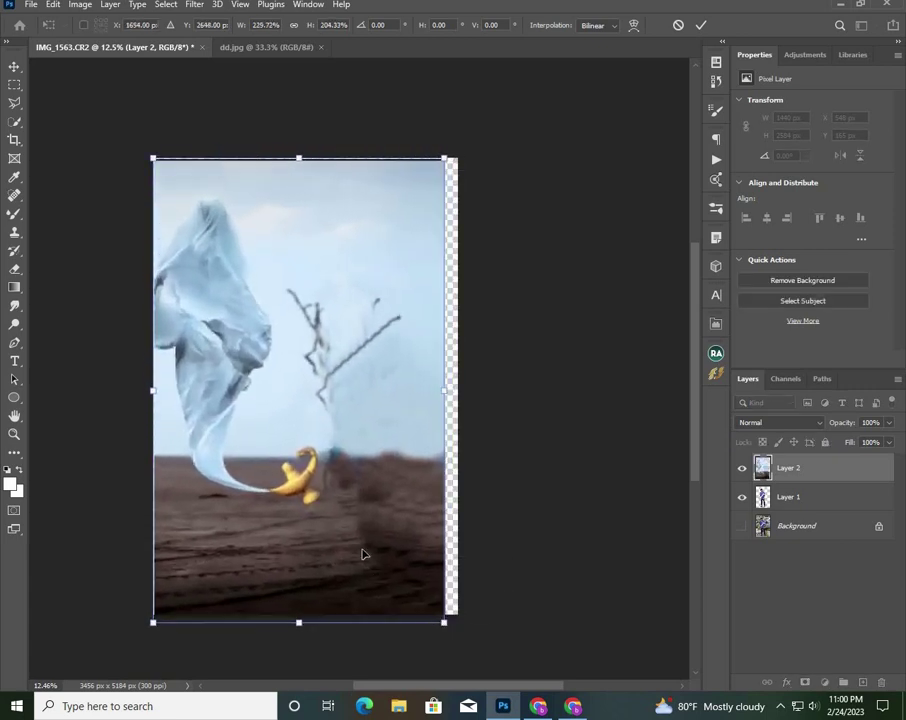
pyautogui.moveTo(356, 544); pyautogui.dragTo(372, 550)
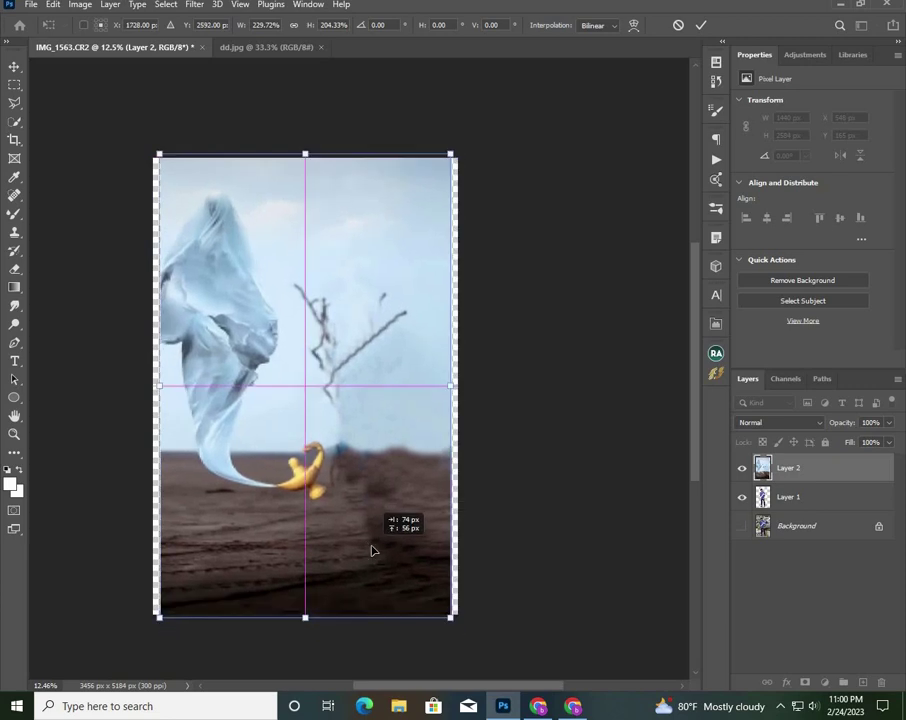
pyautogui.press('Return')
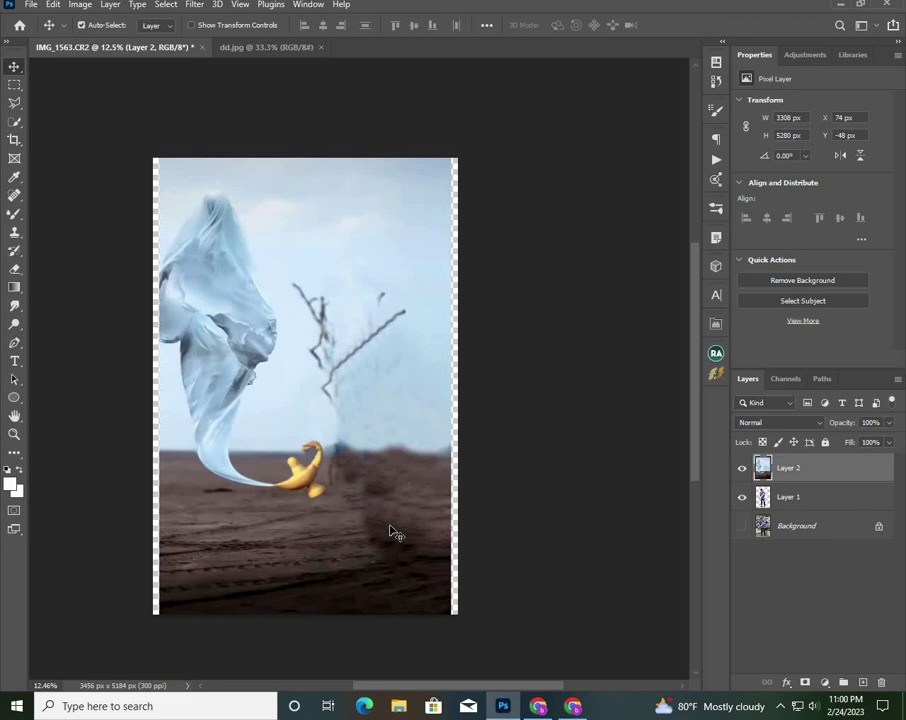
pyautogui.click(795, 499)
# - Crop the canvas sides in to the scene's edges, leaving 3308 × 5184 px
pyautogui.press('c')
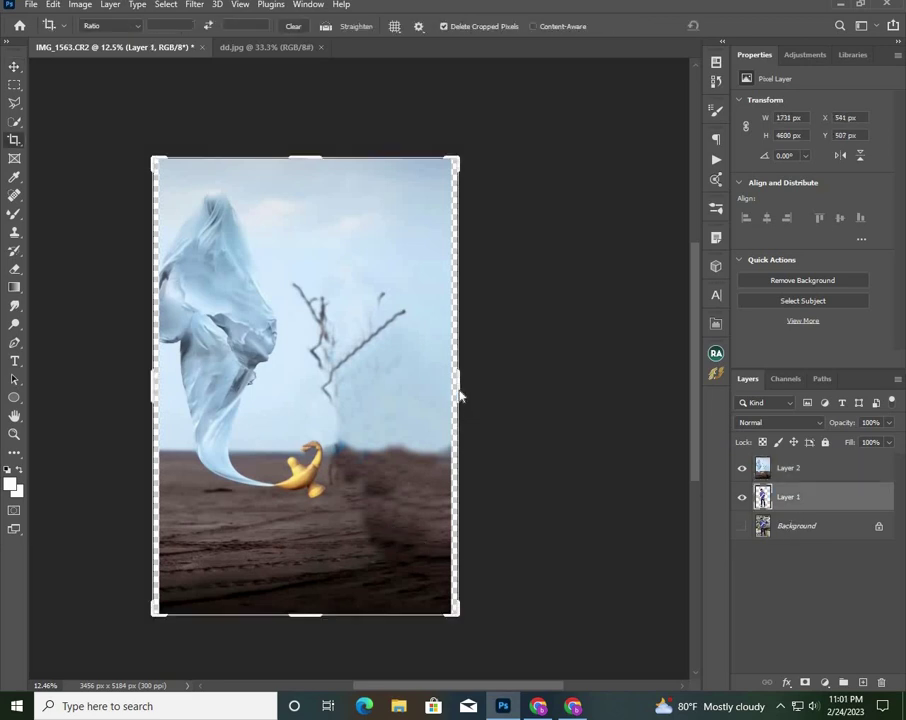
pyautogui.moveTo(460, 397); pyautogui.dragTo(455, 394)
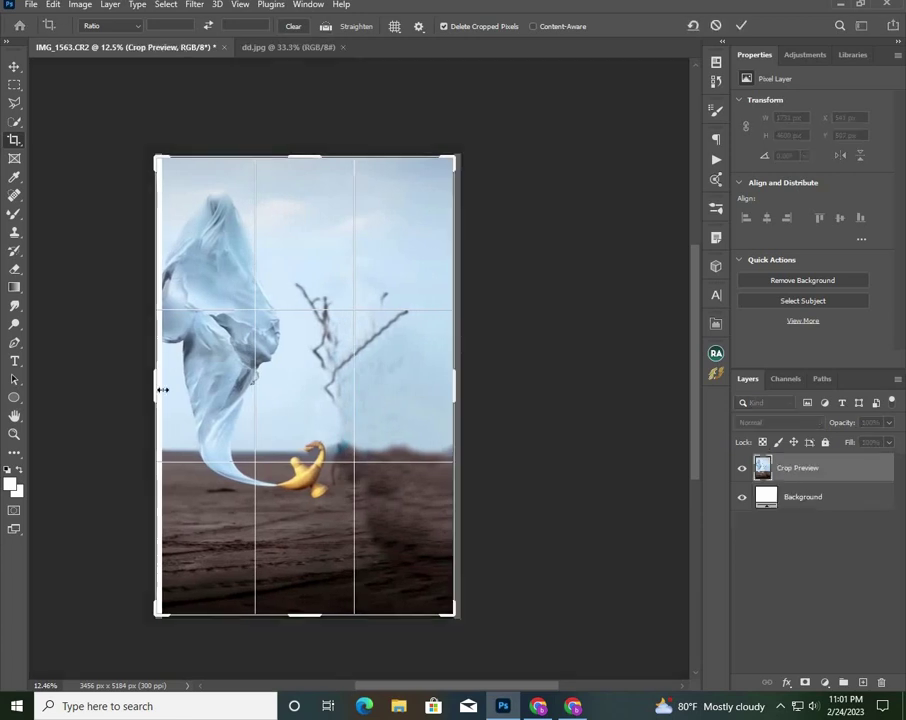
pyautogui.moveTo(162, 390); pyautogui.dragTo(159, 390)
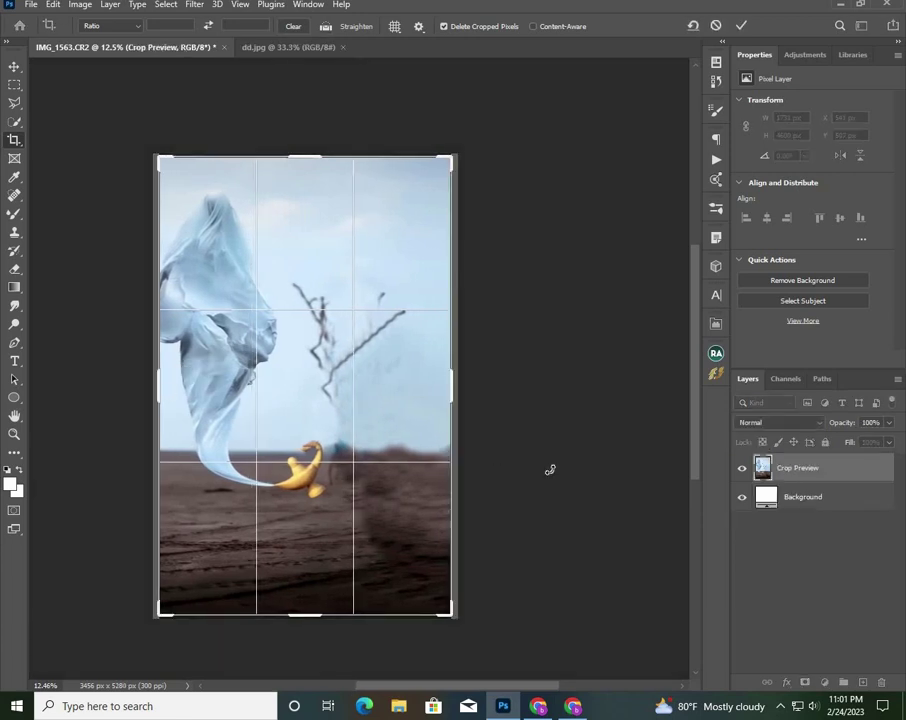
pyautogui.click(261, 449)
pyautogui.scroll(-3, 261, 449)
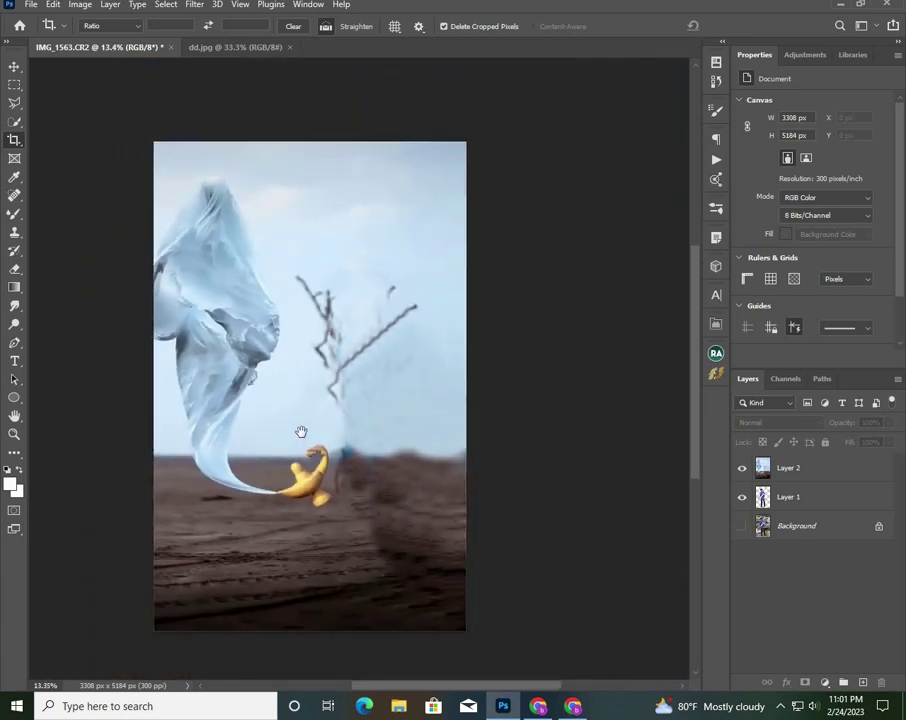
pyautogui.click(818, 508)
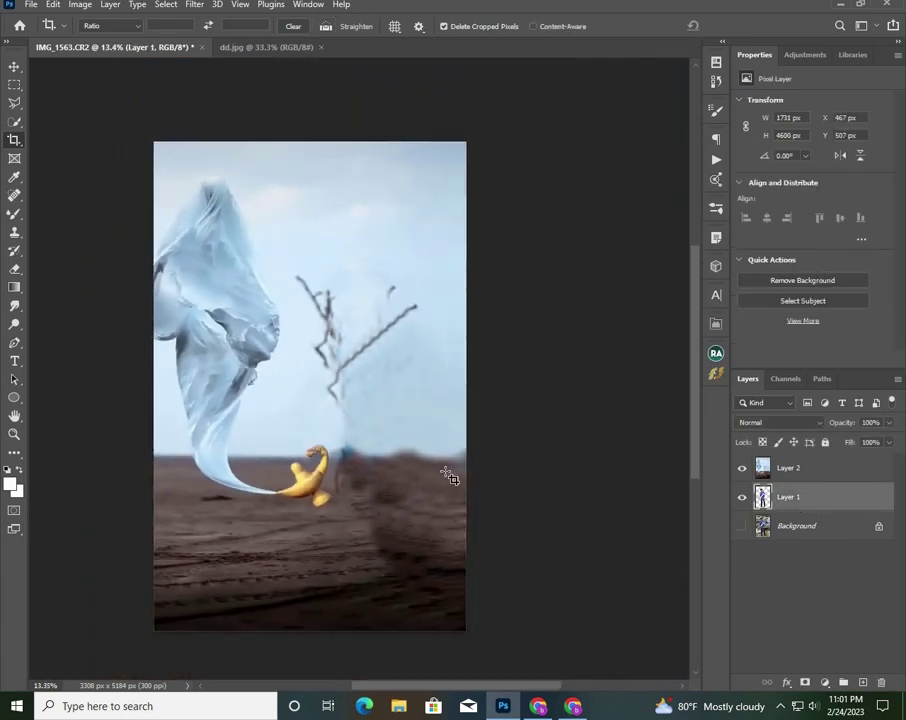
pyautogui.click(801, 480)
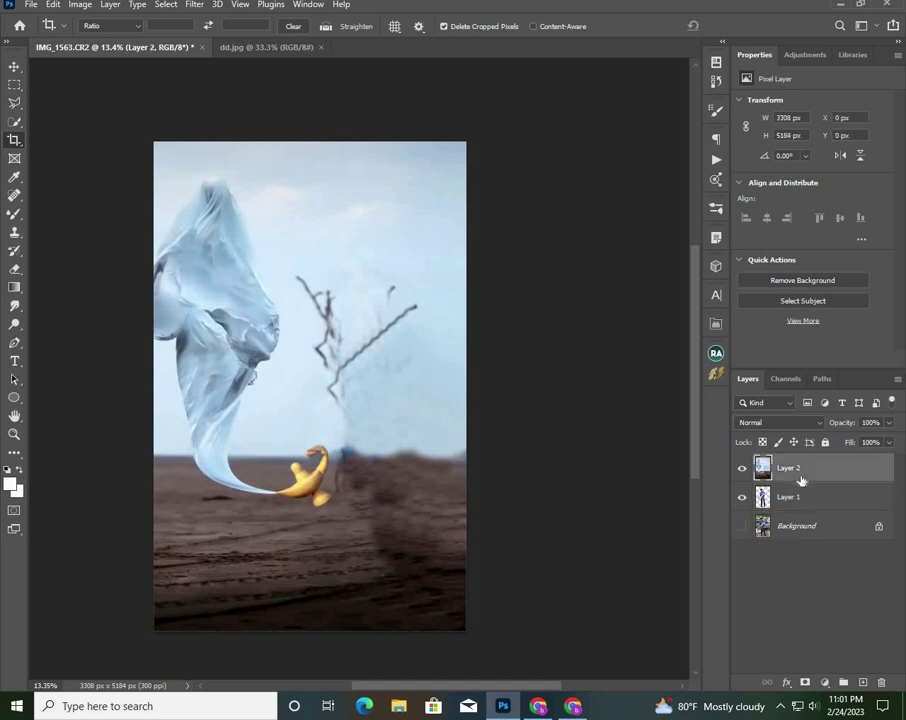
# - Narrow the background scene to about 95.71% width with Free Transform
pyautogui.hotkey('ctrl', 't')
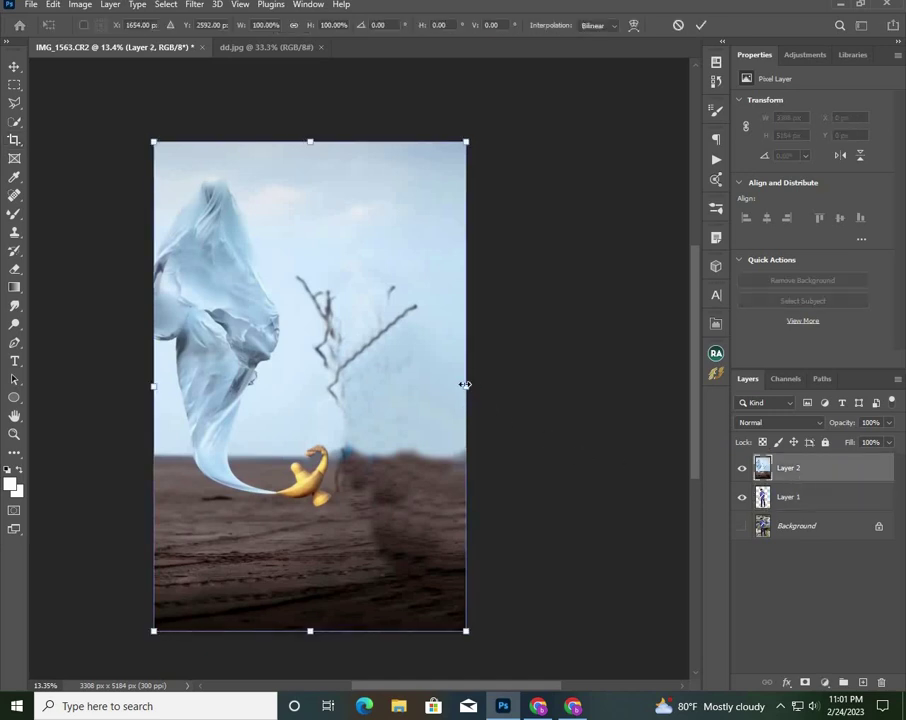
pyautogui.moveTo(465, 384); pyautogui.dragTo(461, 384)
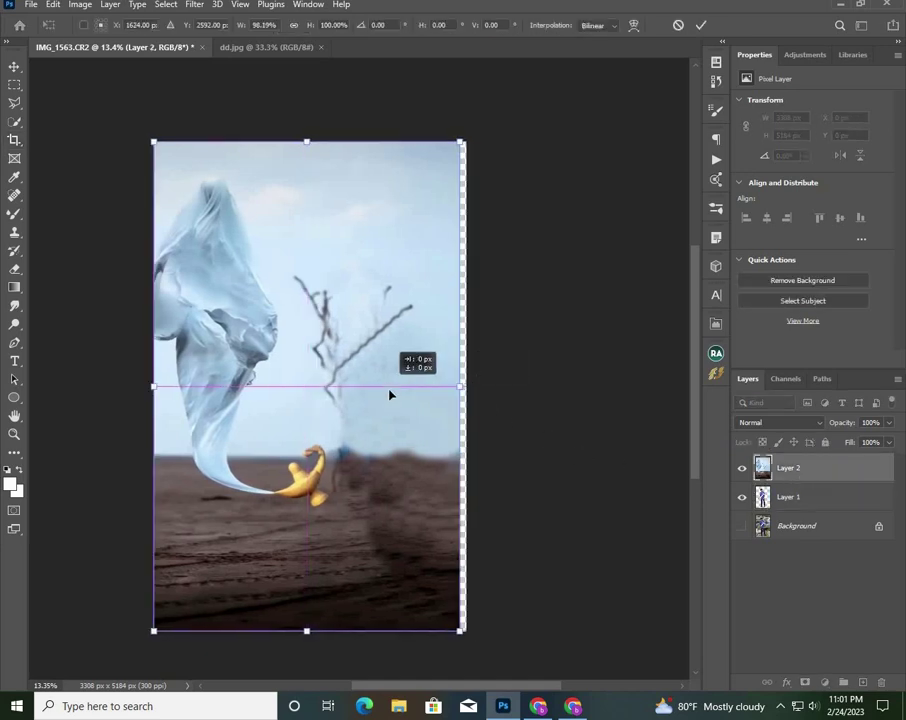
pyautogui.moveTo(461, 386)
pyautogui.mouseDown()
pyautogui.moveTo(453, 387)
pyautogui.moveTo(461, 387)
pyautogui.mouseUp()
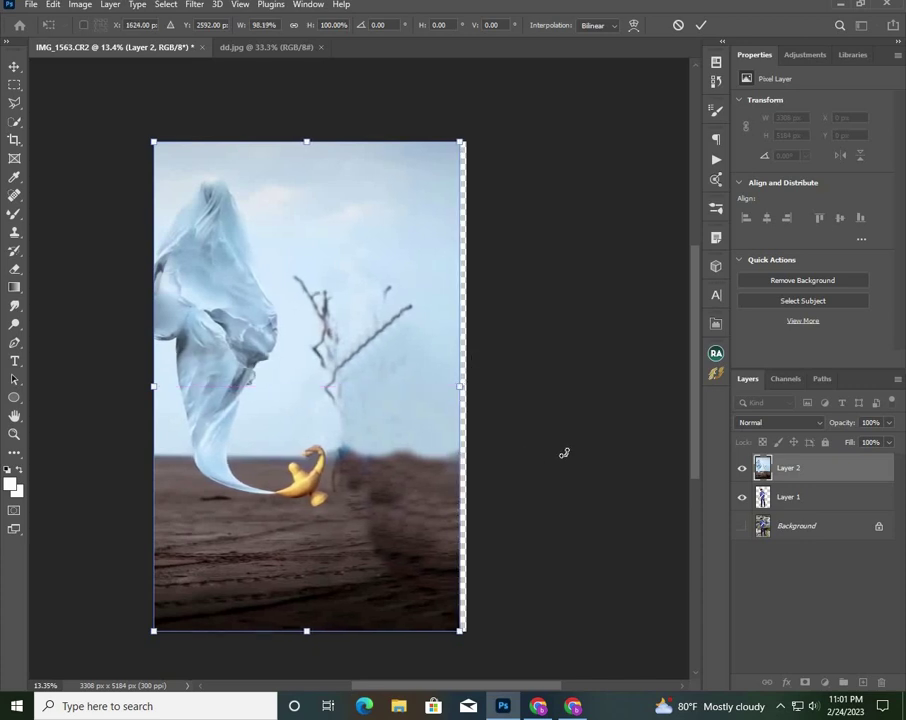
pyautogui.press('Return')
# - Crop the canvas to 3248 px wide and move the scene below the boy's layer
pyautogui.press('c')
pyautogui.click(822, 497)
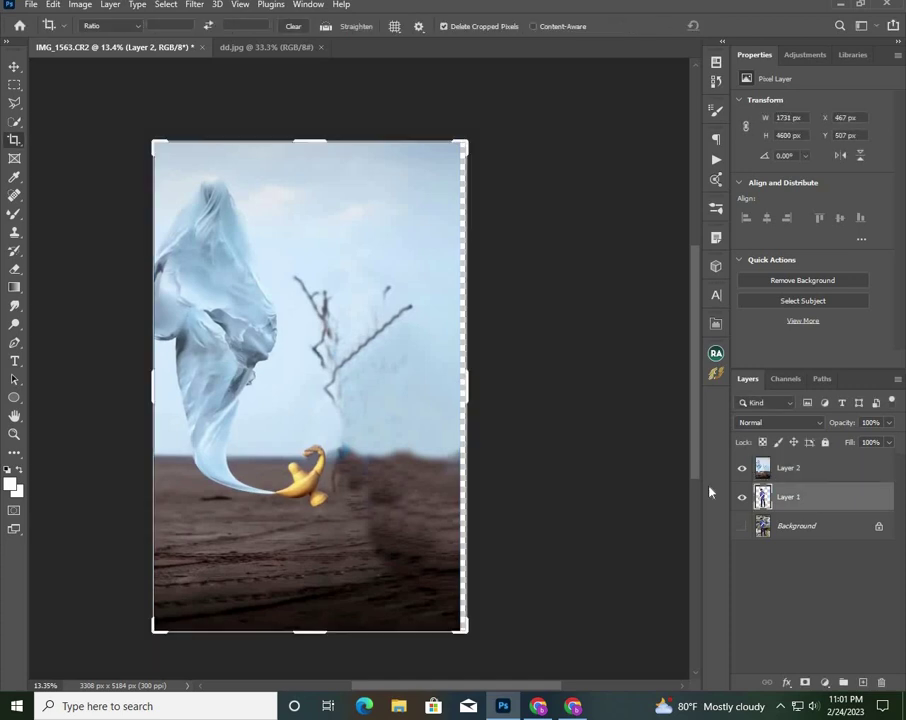
pyautogui.moveTo(465, 388); pyautogui.dragTo(463, 391)
pyautogui.press('Return')
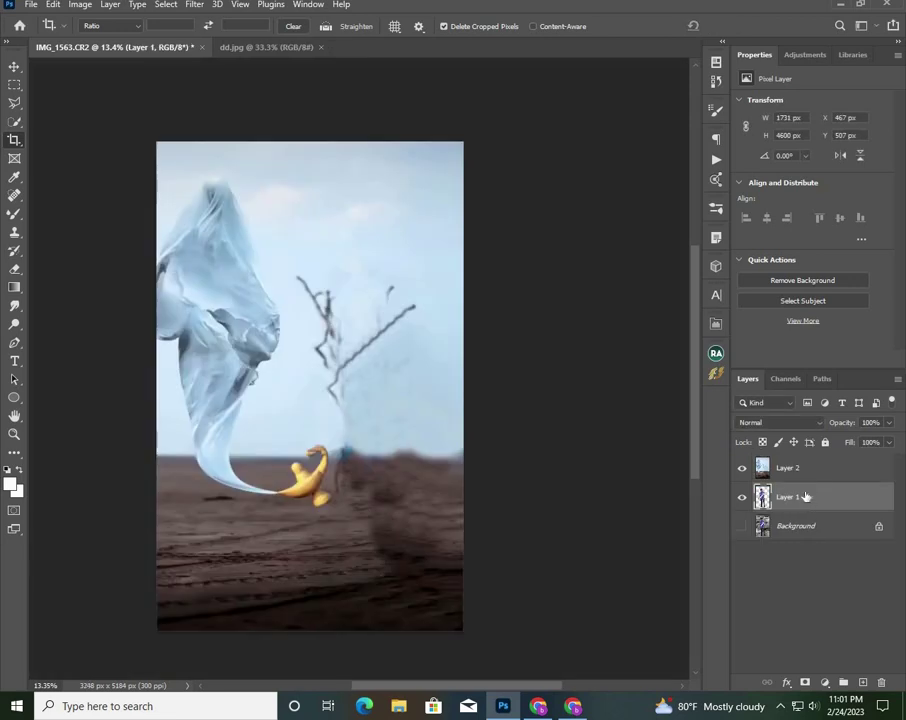
pyautogui.moveTo(790, 468); pyautogui.dragTo(792, 510)
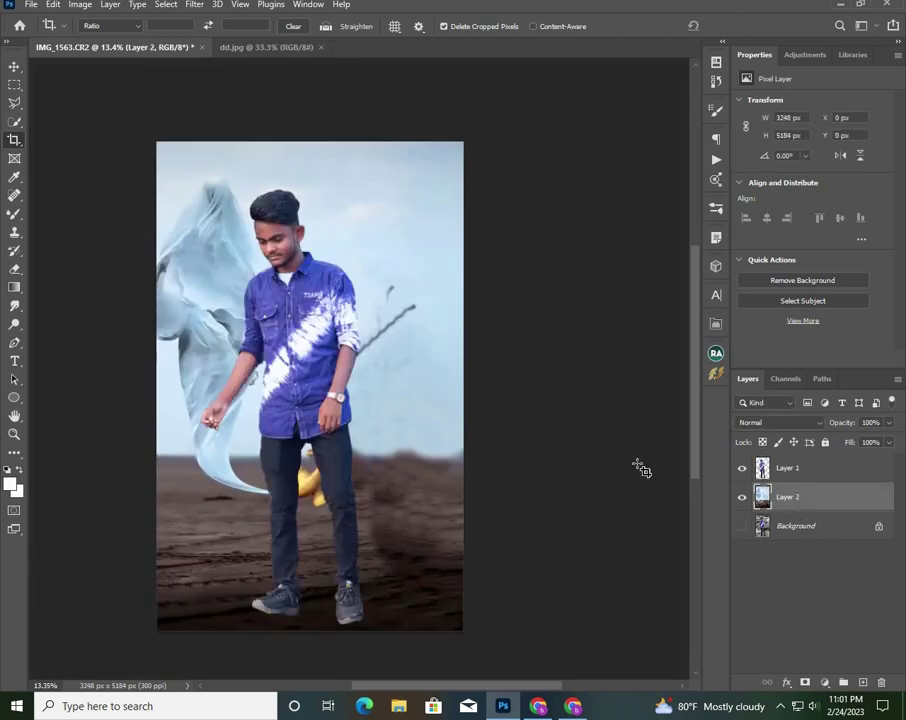
# - Shrink Layer 1's boy to about 75%, move him right and lower him beside the lamp
pyautogui.click(859, 467)
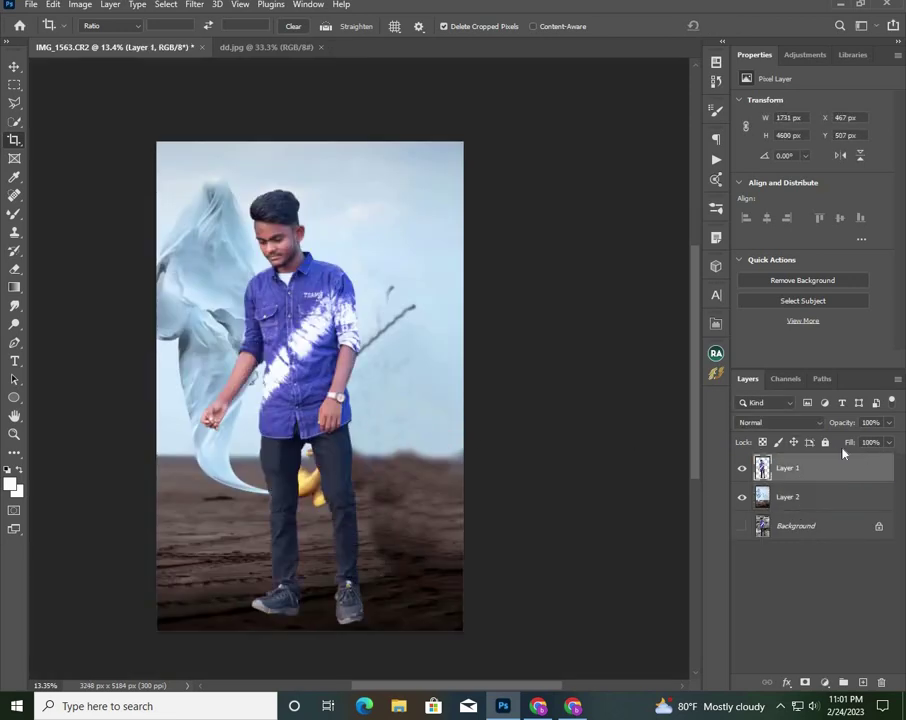
pyautogui.hotkey('ctrl', 't')
pyautogui.moveTo(363, 430); pyautogui.dragTo(421, 426)
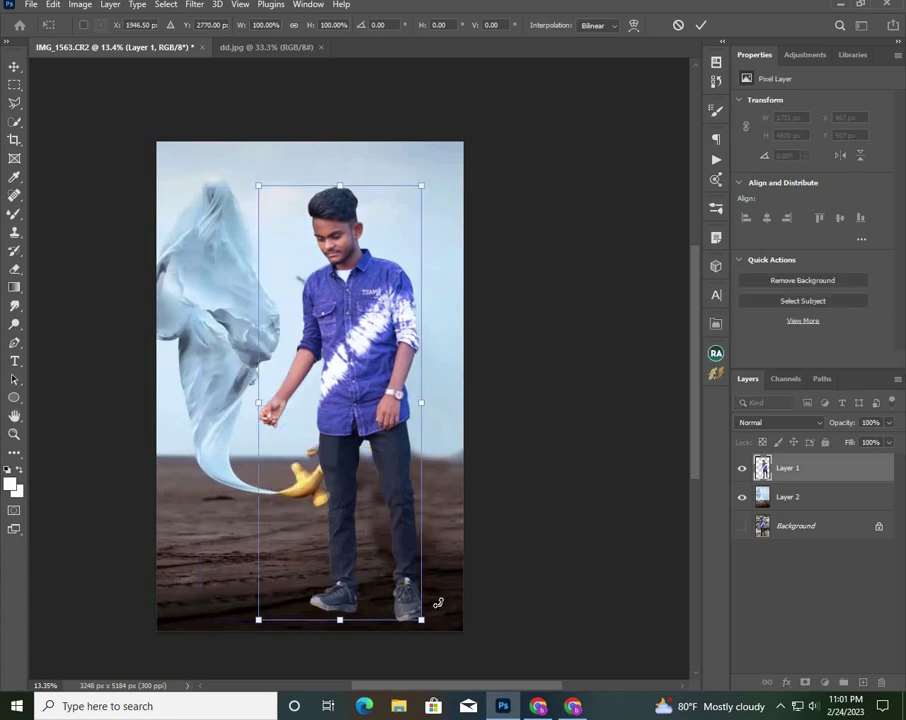
pyautogui.moveTo(421, 621); pyautogui.dragTo(392, 545)
pyautogui.moveTo(343, 453); pyautogui.dragTo(396, 519)
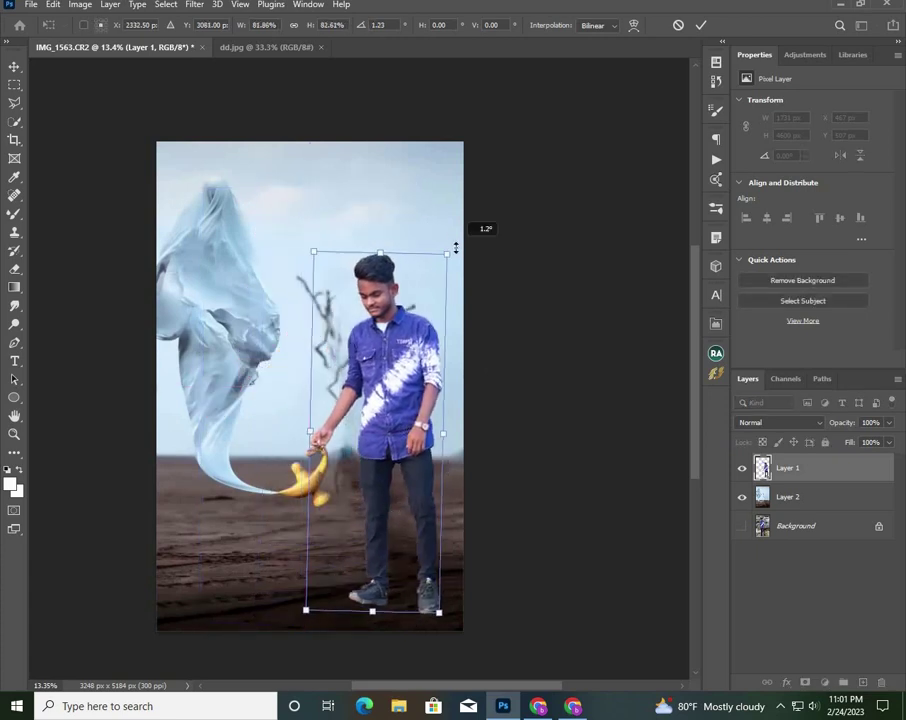
pyautogui.moveTo(450, 236); pyautogui.dragTo(450, 246)
pyautogui.moveTo(432, 597); pyautogui.dragTo(428, 583)
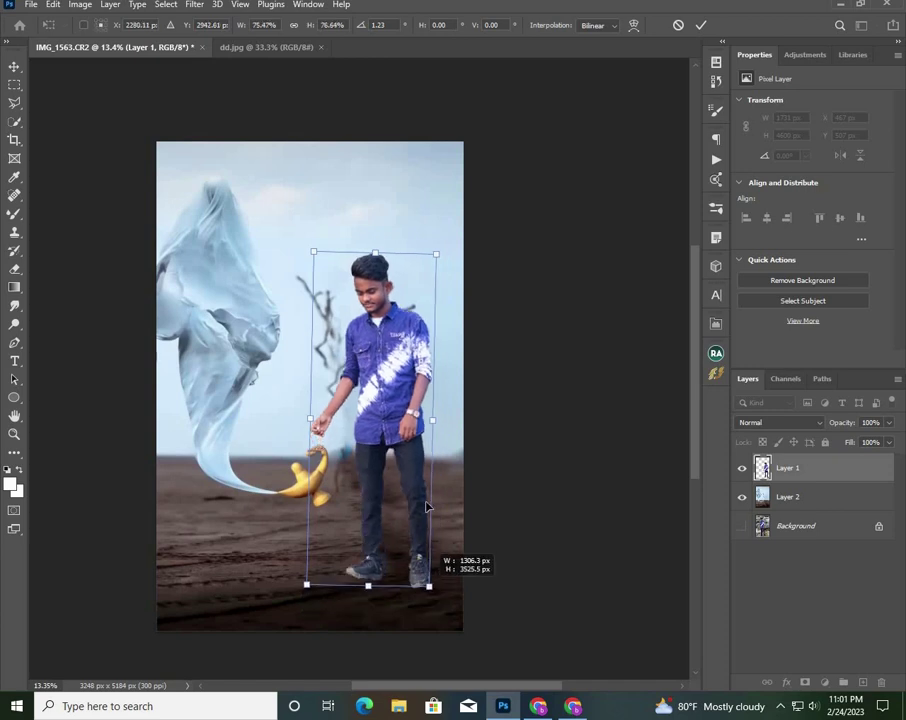
pyautogui.moveTo(435, 248); pyautogui.dragTo(420, 265)
pyautogui.moveTo(395, 335); pyautogui.dragTo(393, 352)
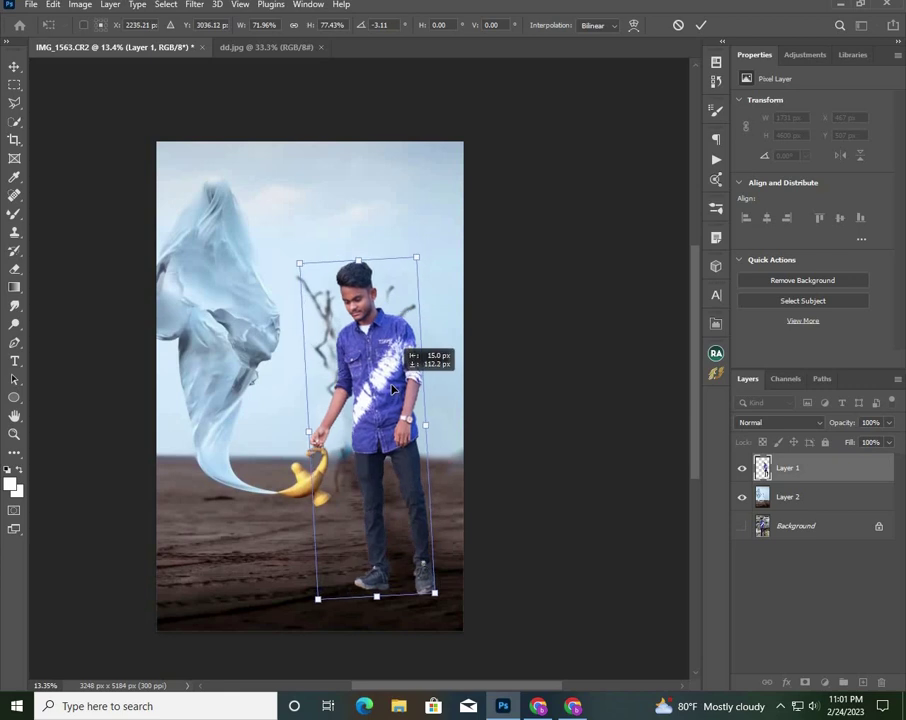
pyautogui.moveTo(431, 228); pyautogui.dragTo(435, 238)
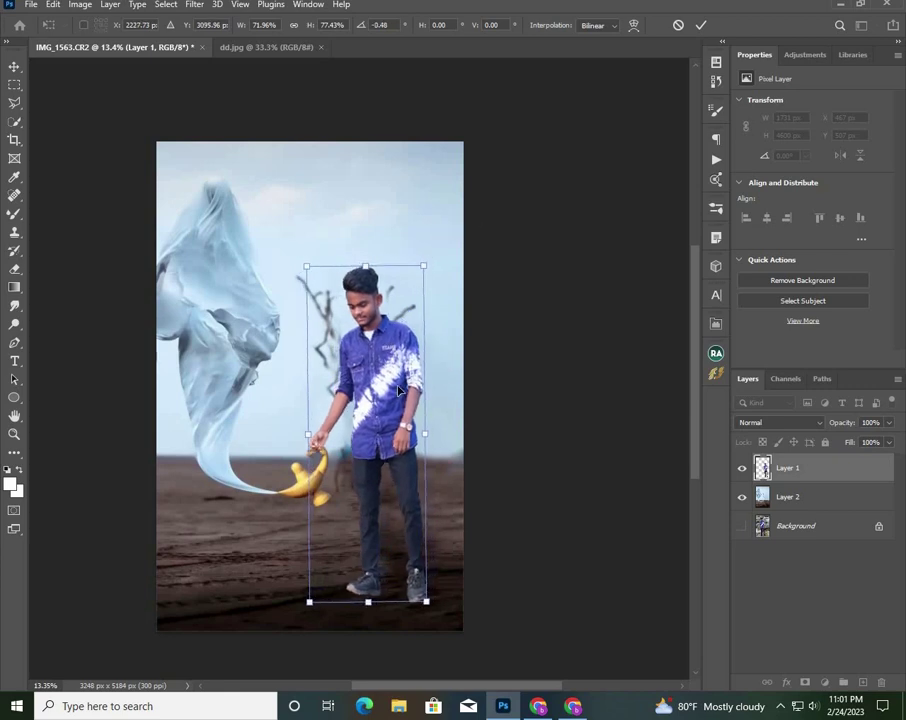
# - Fine-tune the boy to about 80% width, slightly tilted, so his hand meets the lamp
pyautogui.moveTo(403, 346); pyautogui.dragTo(405, 338)
pyautogui.moveTo(426, 594); pyautogui.dragTo(431, 600)
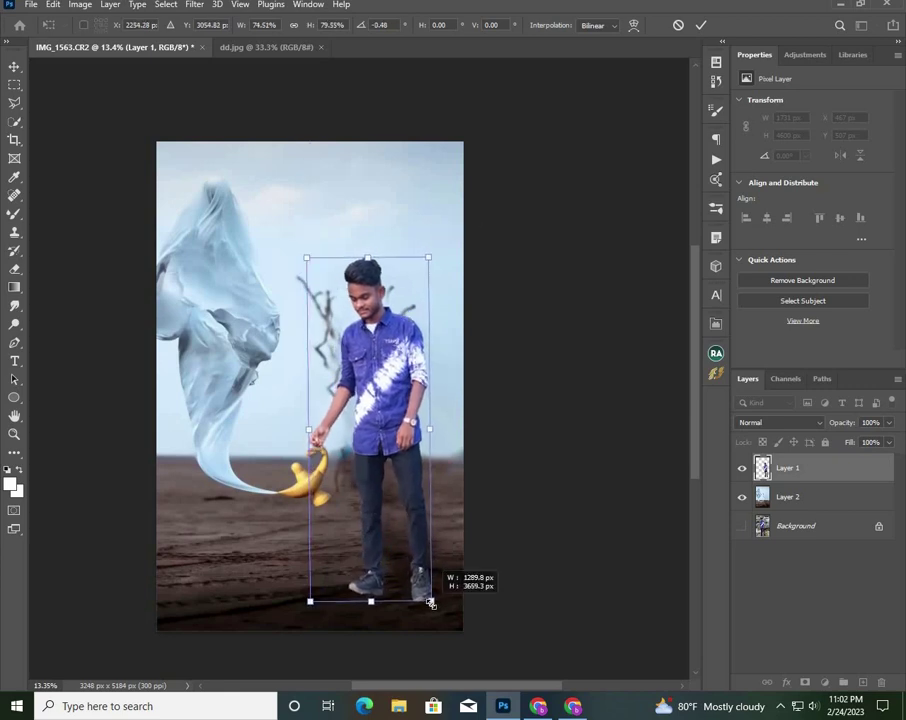
pyautogui.moveTo(404, 520); pyautogui.dragTo(409, 528)
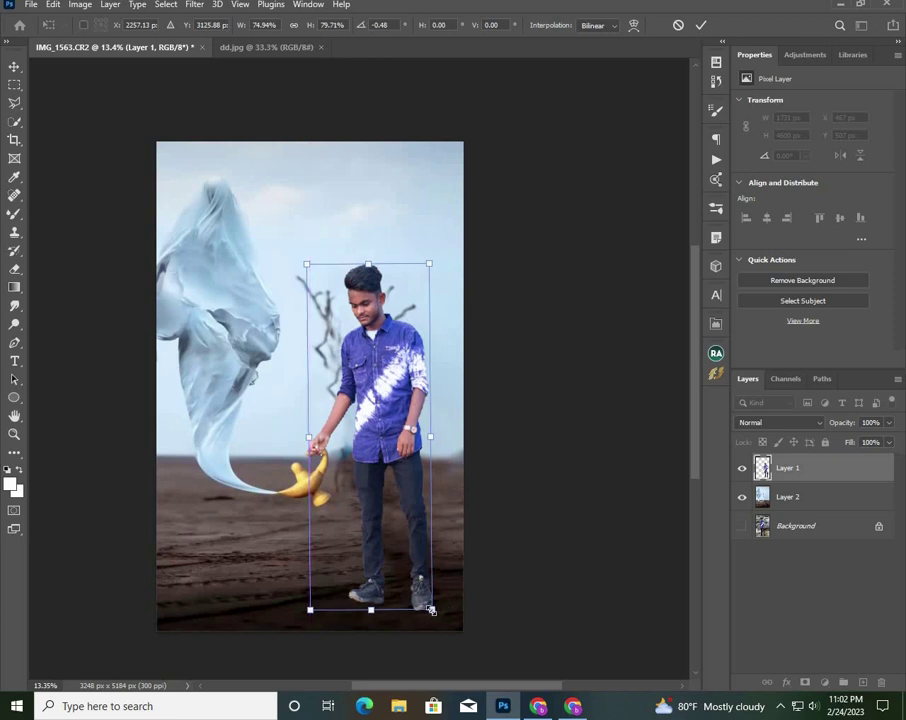
pyautogui.moveTo(431, 609); pyautogui.dragTo(435, 613)
pyautogui.moveTo(406, 535); pyautogui.dragTo(404, 527)
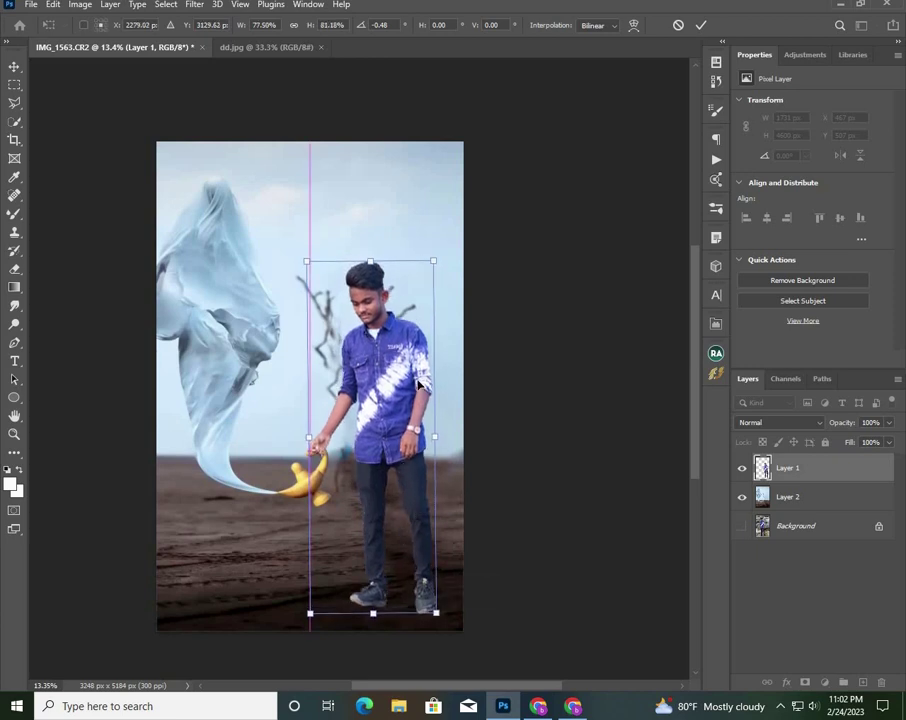
pyautogui.moveTo(446, 256); pyautogui.dragTo(449, 259)
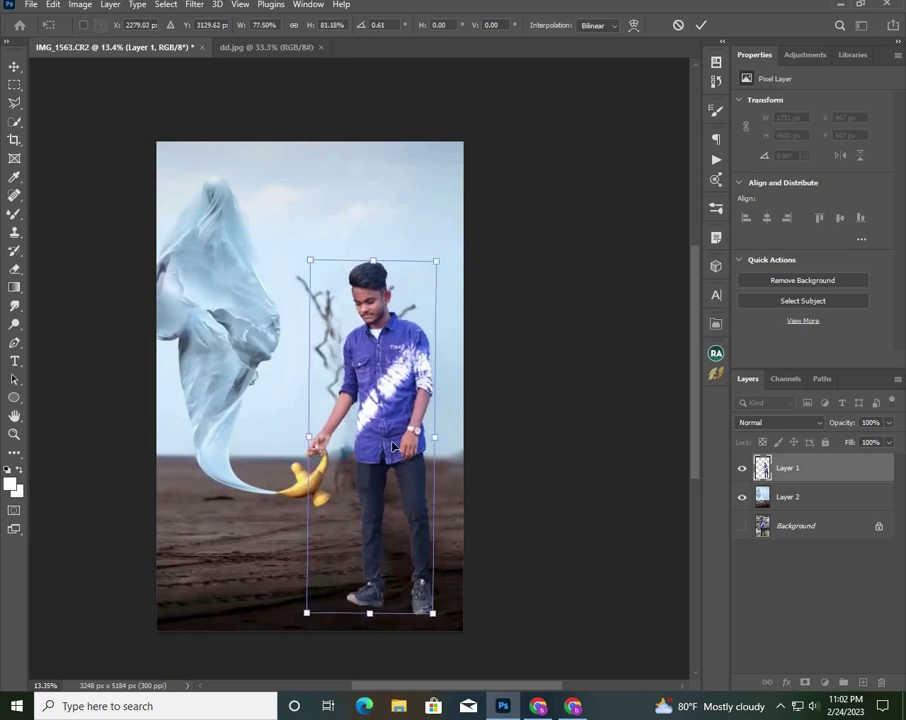
pyautogui.moveTo(435, 615); pyautogui.dragTo(437, 627)
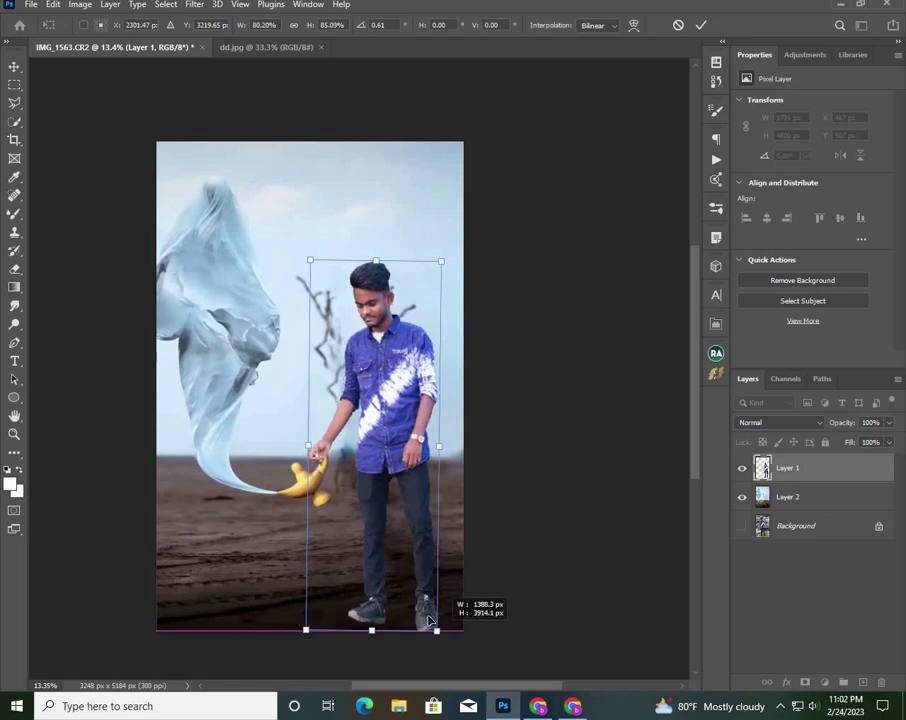
pyautogui.moveTo(404, 535); pyautogui.dragTo(405, 534)
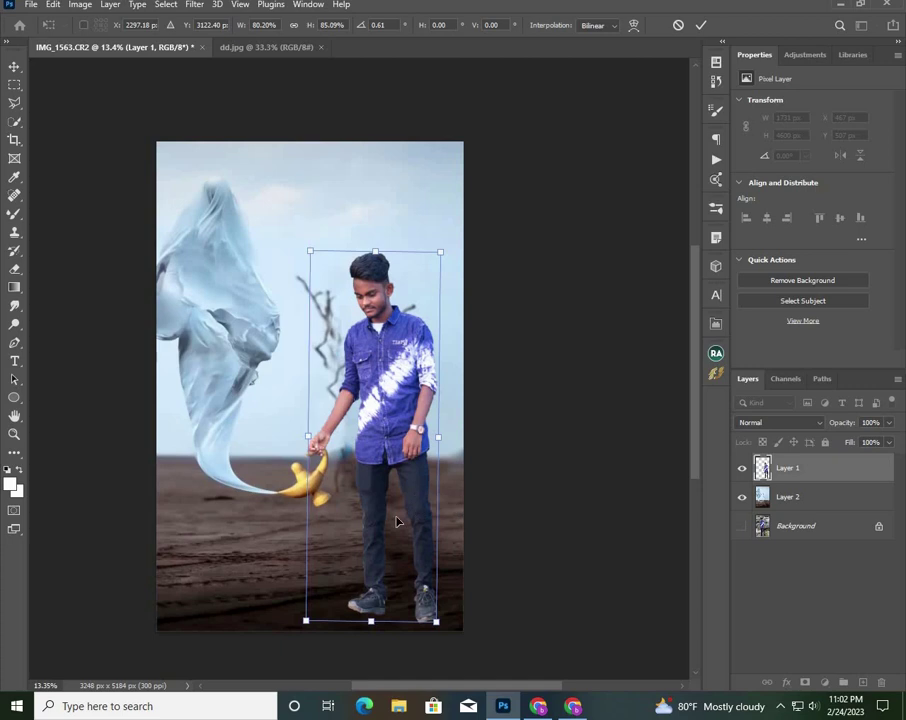
pyautogui.press('Return')
# - Lower the boy's Layer 1 opacity to 28%
pyautogui.press('c')
pyautogui.scroll(3, 317, 457)
pyautogui.scroll(5, 406, 540)
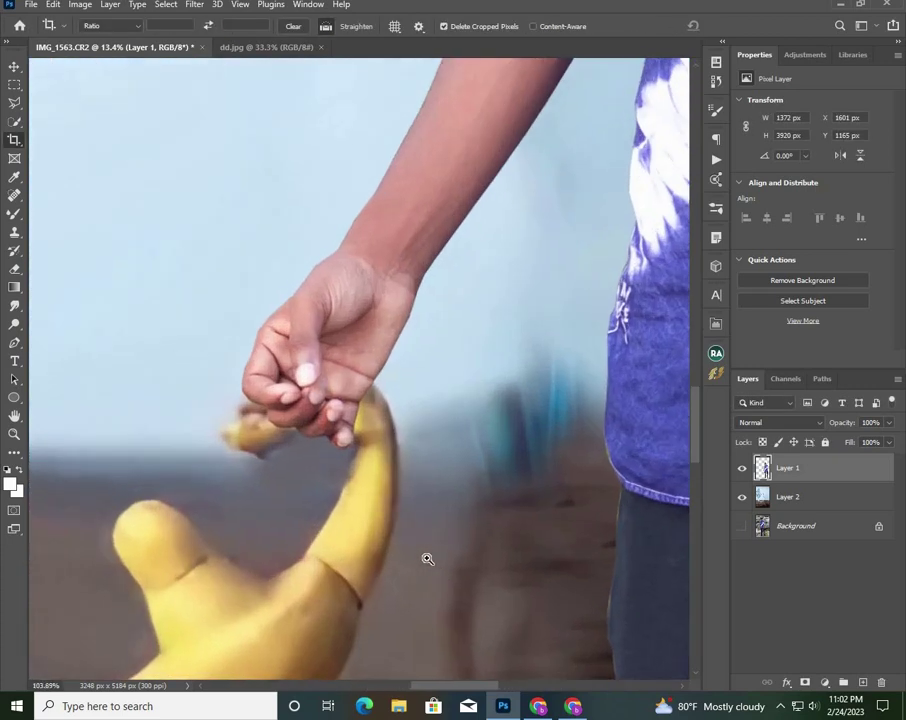
pyautogui.scroll(-8, 422, 552)
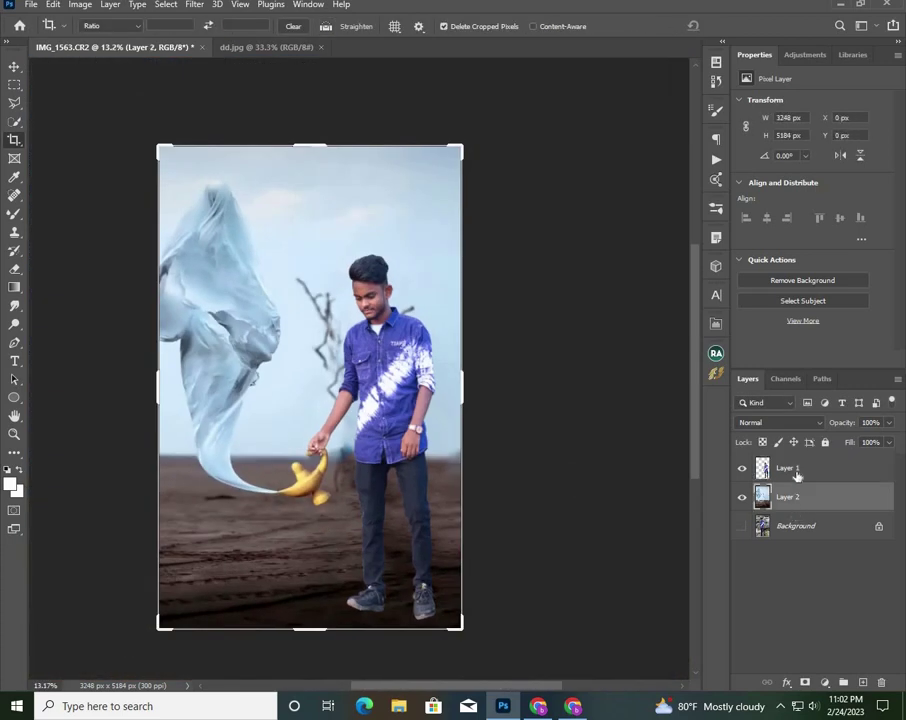
pyautogui.click(890, 422)
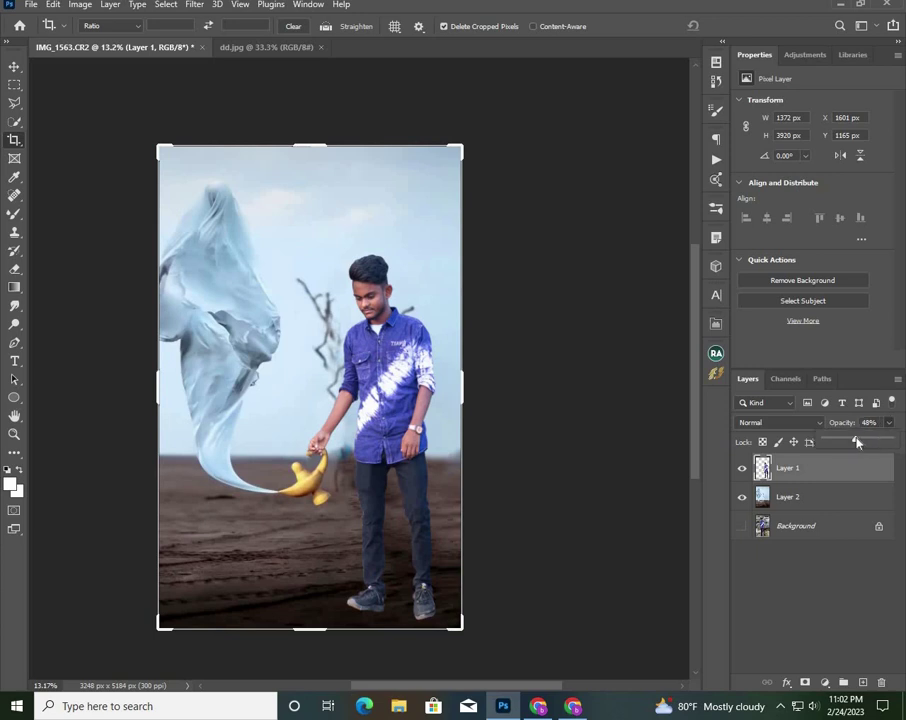
pyautogui.moveTo(856, 442); pyautogui.dragTo(845, 442)
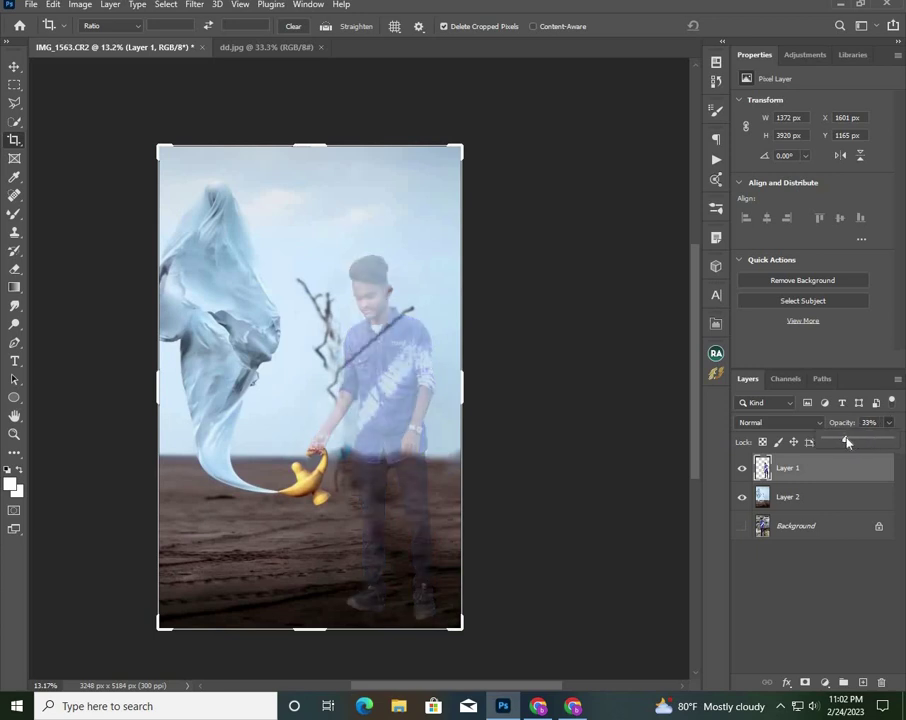
# - Pick the Eraser tool and zoom in on the boy's hand over the lamp
pyautogui.click(14, 270)
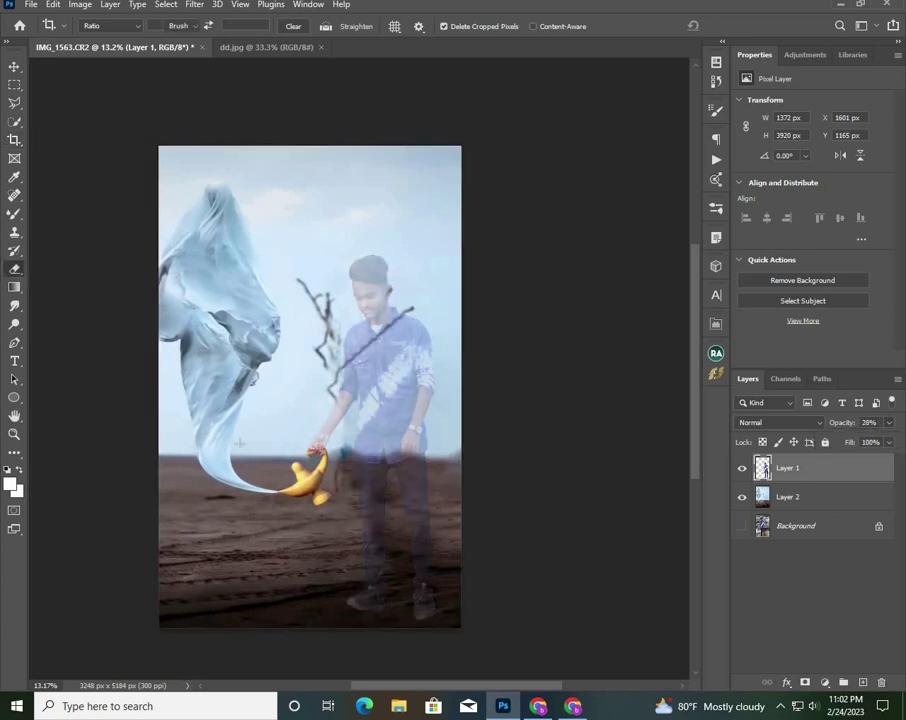
pyautogui.scroll(2, 315, 461)
pyautogui.scroll(3, 335, 449)
pyautogui.scroll(1, 297, 448)
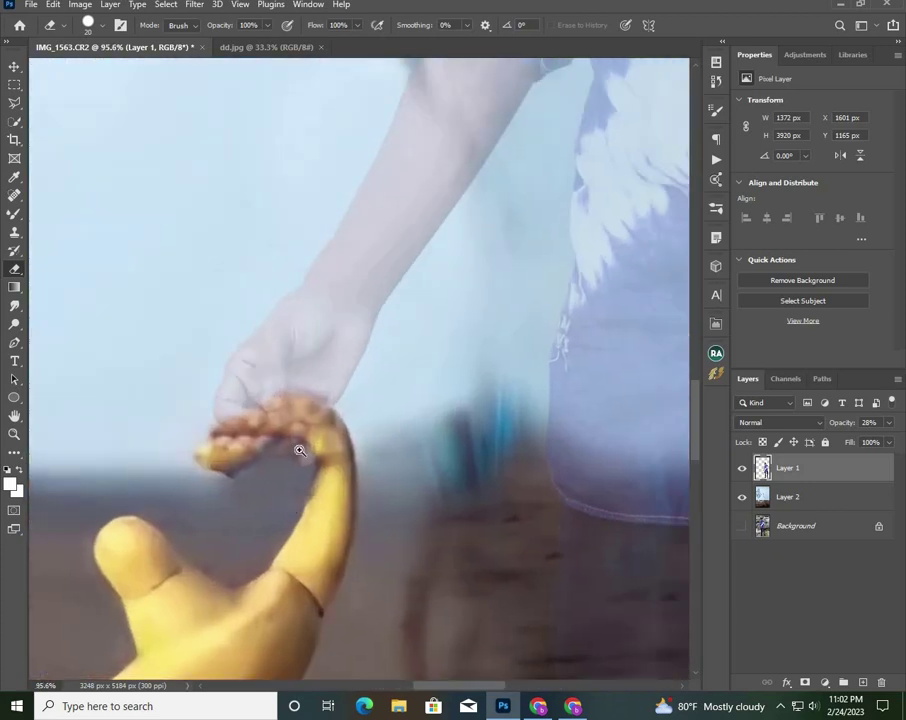
pyautogui.scroll(3, 341, 477)
pyautogui.scroll(1, 312, 432)
pyautogui.scroll(1, 202, 418)
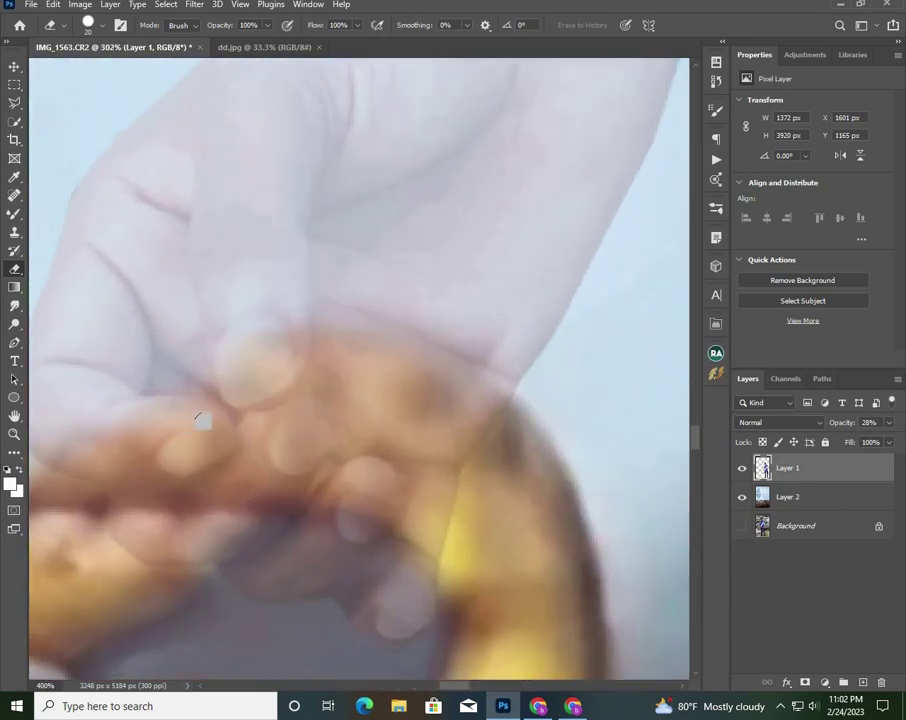
pyautogui.scroll(1, 255, 423)
pyautogui.scroll(-1, 249, 425)
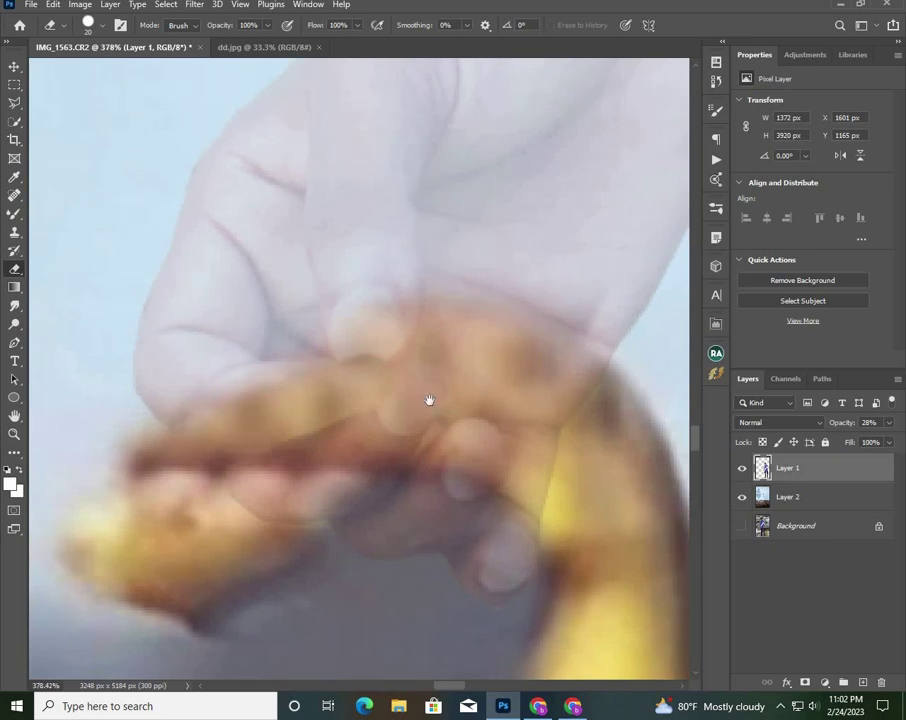
# - Erase the finger areas and knuckle patch covering the lamp handle
pyautogui.moveTo(429, 400); pyautogui.dragTo(309, 395)
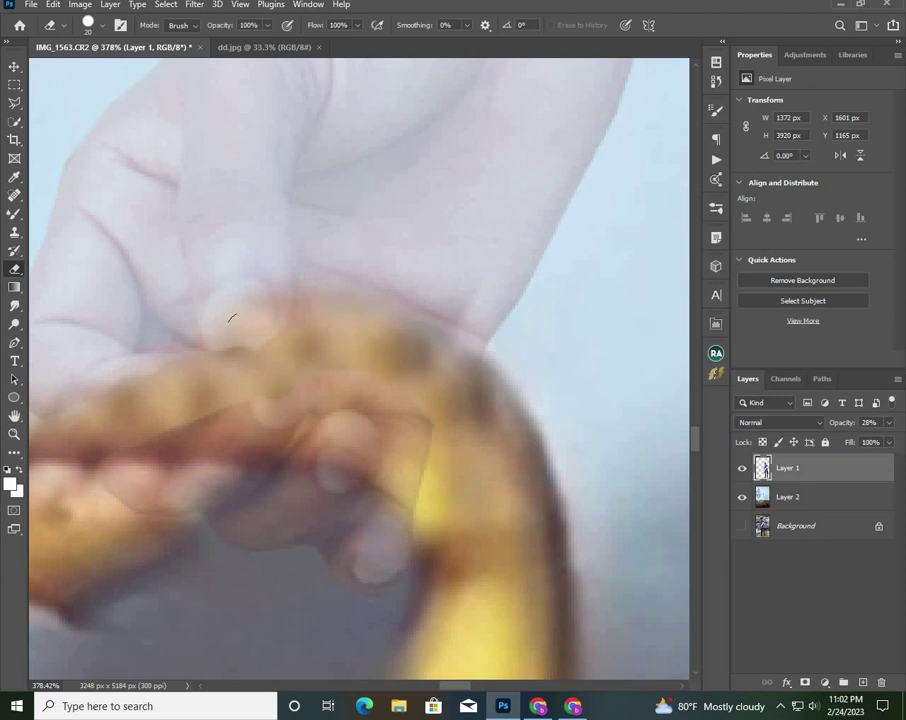
pyautogui.click(231, 318)
pyautogui.hotkey('ctrl', 'z')
pyautogui.moveTo(265, 372); pyautogui.dragTo(293, 338)
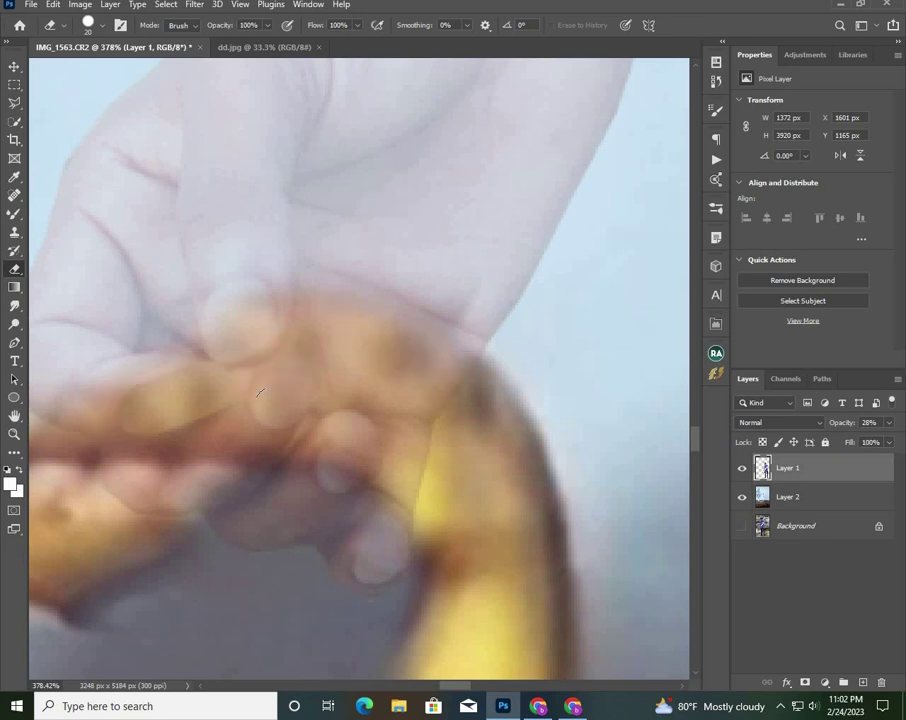
pyautogui.moveTo(382, 344); pyautogui.dragTo(428, 390)
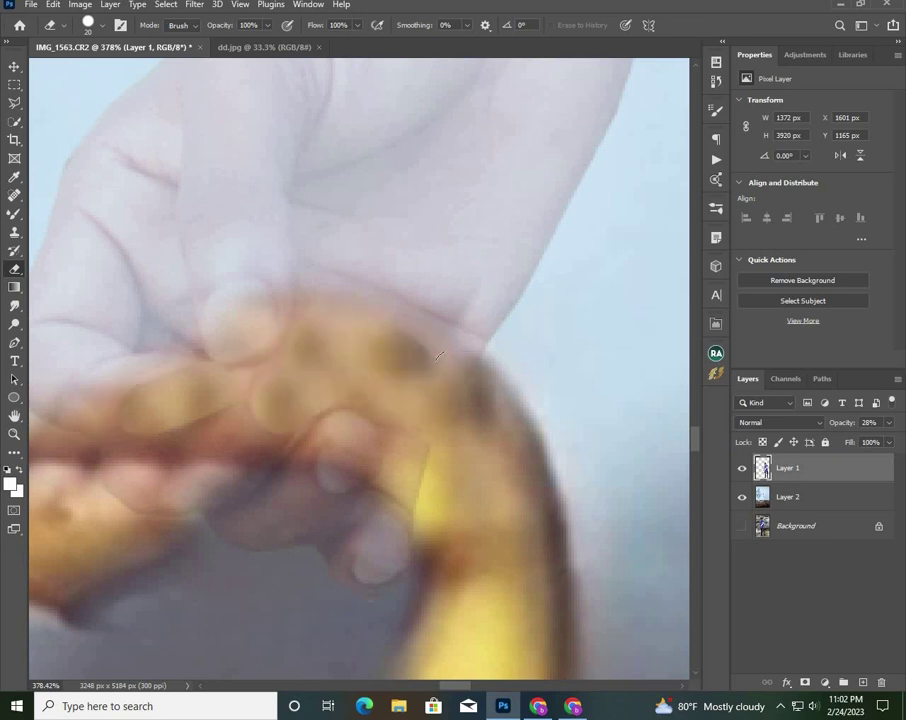
pyautogui.moveTo(288, 308); pyautogui.dragTo(370, 333)
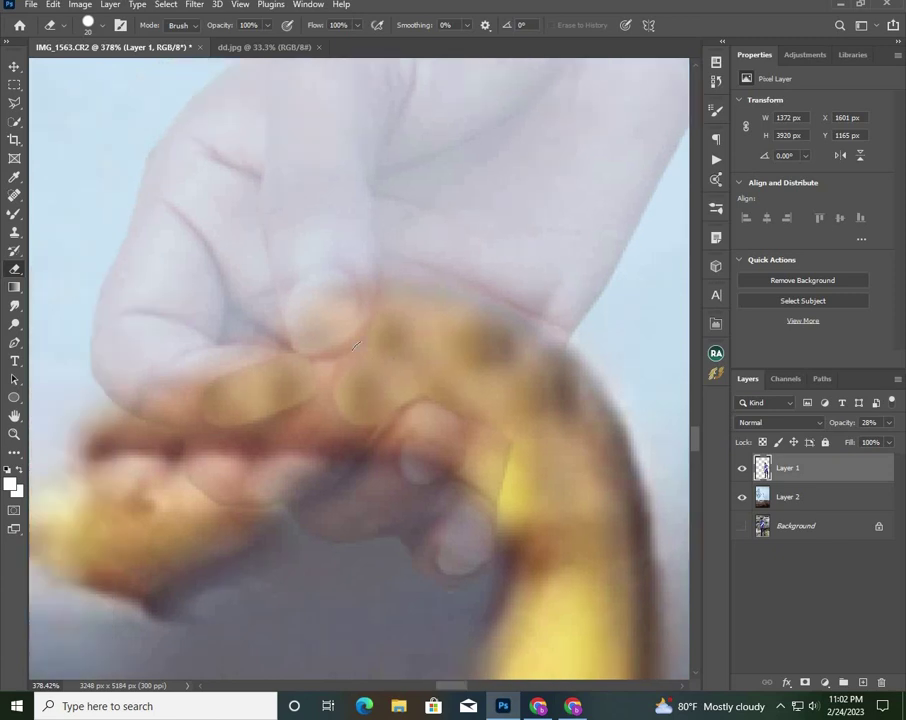
pyautogui.moveTo(295, 364)
pyautogui.mouseDown()
pyautogui.moveTo(239, 354)
pyautogui.moveTo(243, 329)
pyautogui.mouseUp()
pyautogui.moveTo(270, 380)
pyautogui.mouseDown()
pyautogui.moveTo(249, 333)
pyautogui.moveTo(233, 410)
pyautogui.mouseUp()
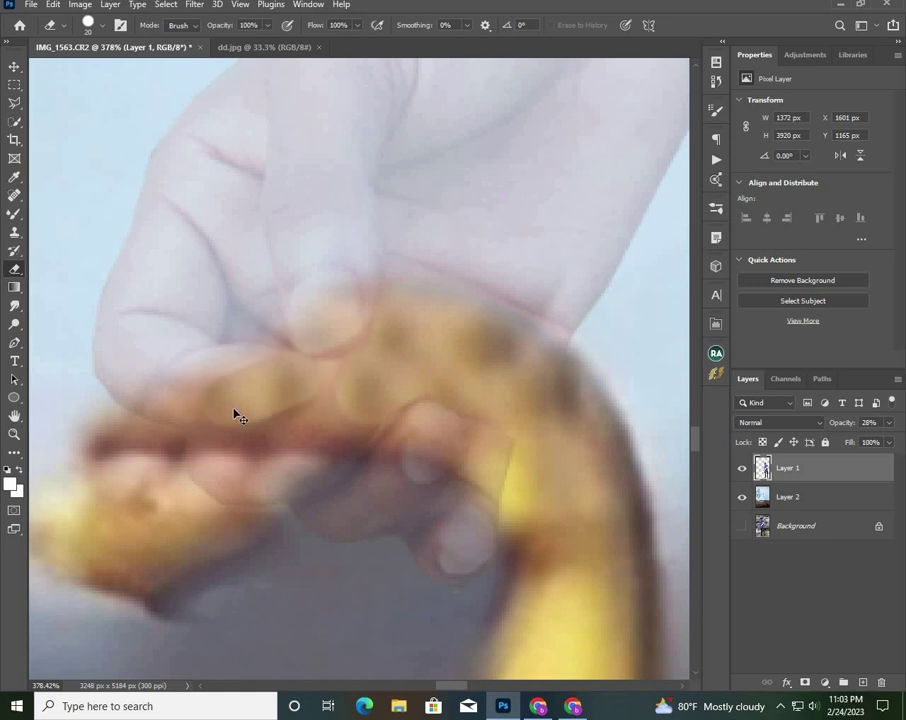
# - Set Layer 1 to 40% opacity and try an erase stroke on the hand, undoing it
pyautogui.press('0')
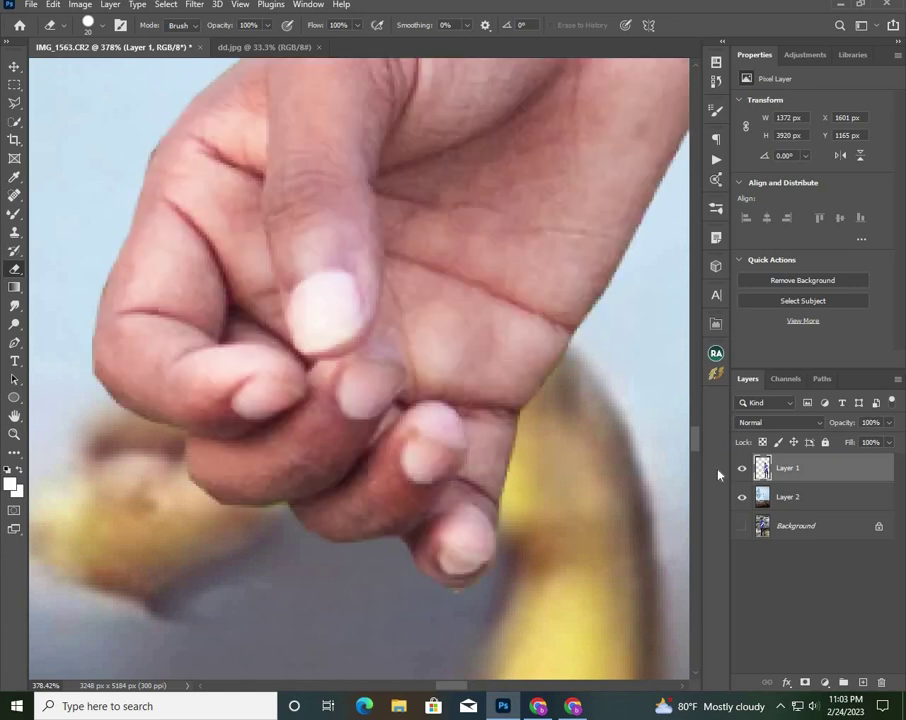
pyautogui.click(888, 423)
pyautogui.moveTo(875, 446); pyautogui.dragTo(848, 444)
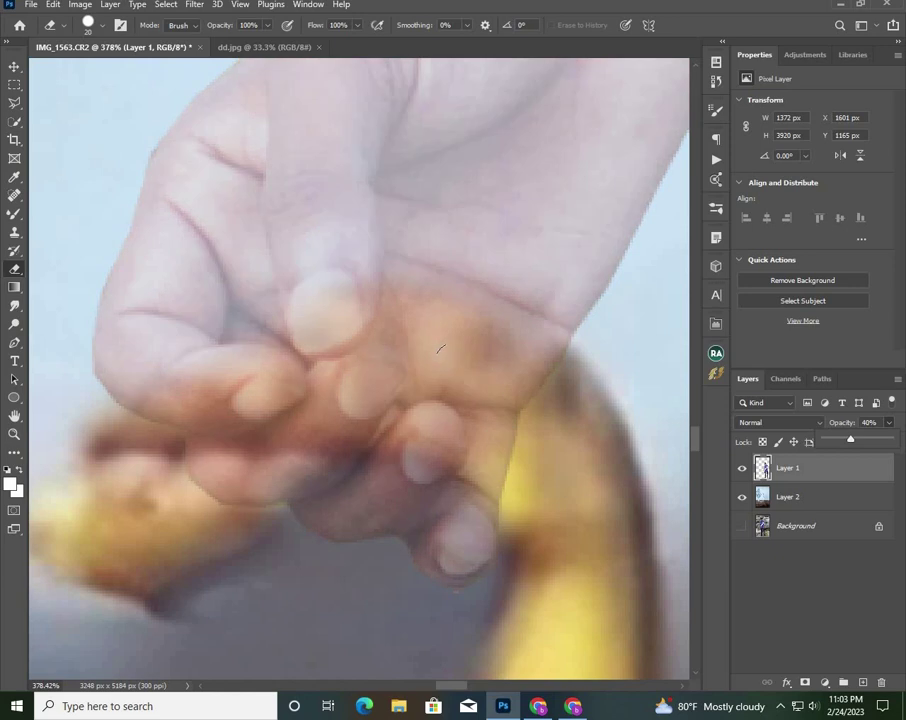
pyautogui.moveTo(419, 311)
pyautogui.mouseDown()
pyautogui.moveTo(394, 300)
pyautogui.moveTo(343, 404)
pyautogui.mouseUp()
pyautogui.hotkey('ctrl', 'z')
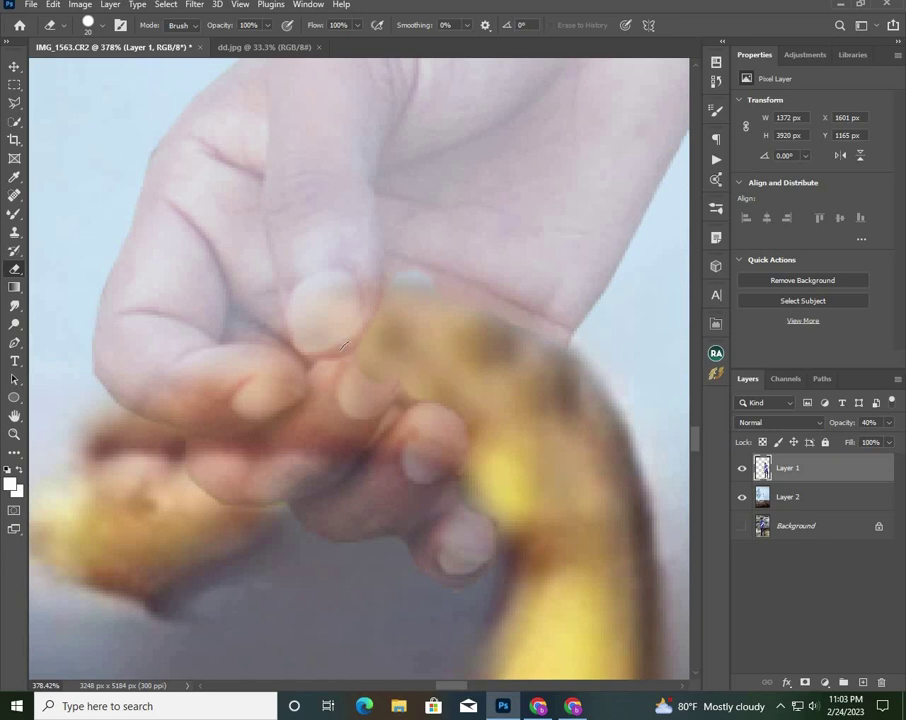
# - Erase the faded fingers overlapping the lamp handle, undoing the poor strokes
pyautogui.scroll(-3, 337, 374)
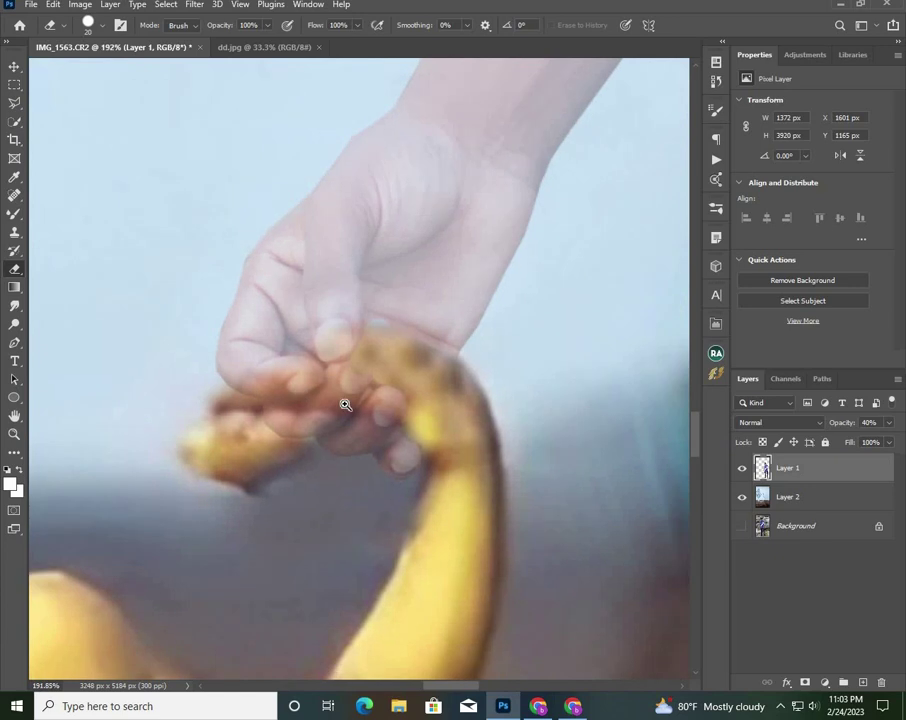
pyautogui.scroll(2, 340, 400)
pyautogui.scroll(1, 376, 352)
pyautogui.moveTo(327, 390)
pyautogui.mouseDown()
pyautogui.moveTo(404, 346)
pyautogui.moveTo(297, 429)
pyautogui.moveTo(289, 449)
pyautogui.moveTo(293, 352)
pyautogui.mouseUp()
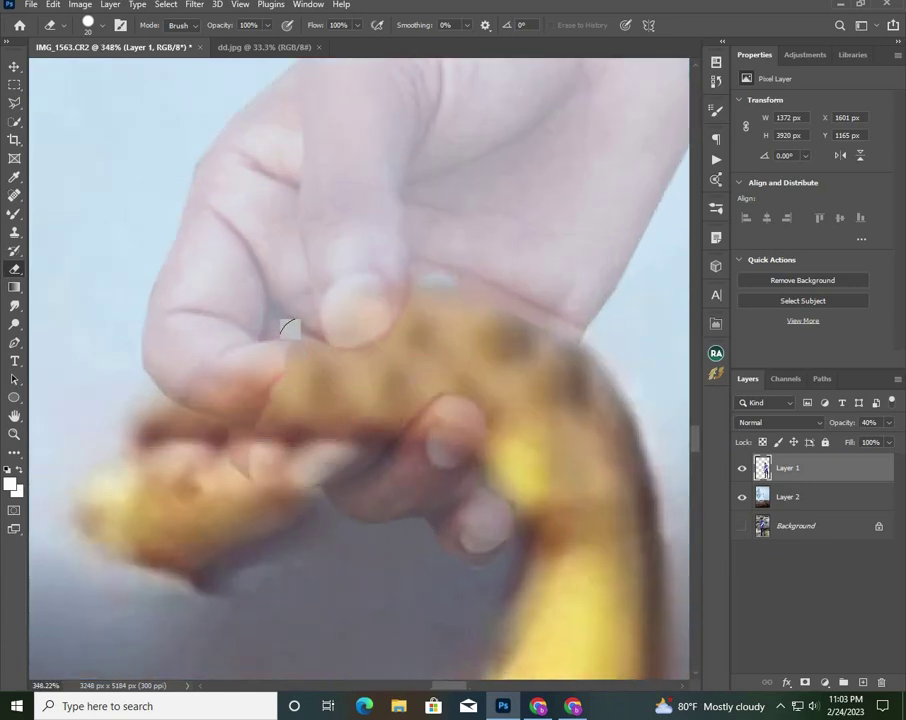
pyautogui.hotkey('ctrl', 'z')
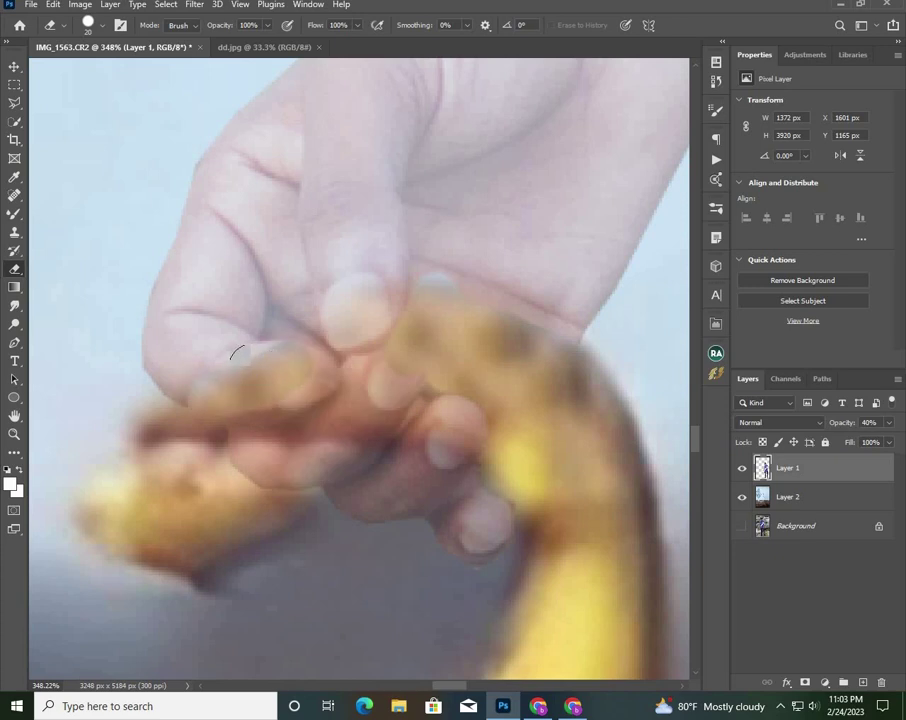
pyautogui.moveTo(213, 380)
pyautogui.mouseDown()
pyautogui.moveTo(198, 410)
pyautogui.moveTo(285, 366)
pyautogui.moveTo(311, 387)
pyautogui.mouseUp()
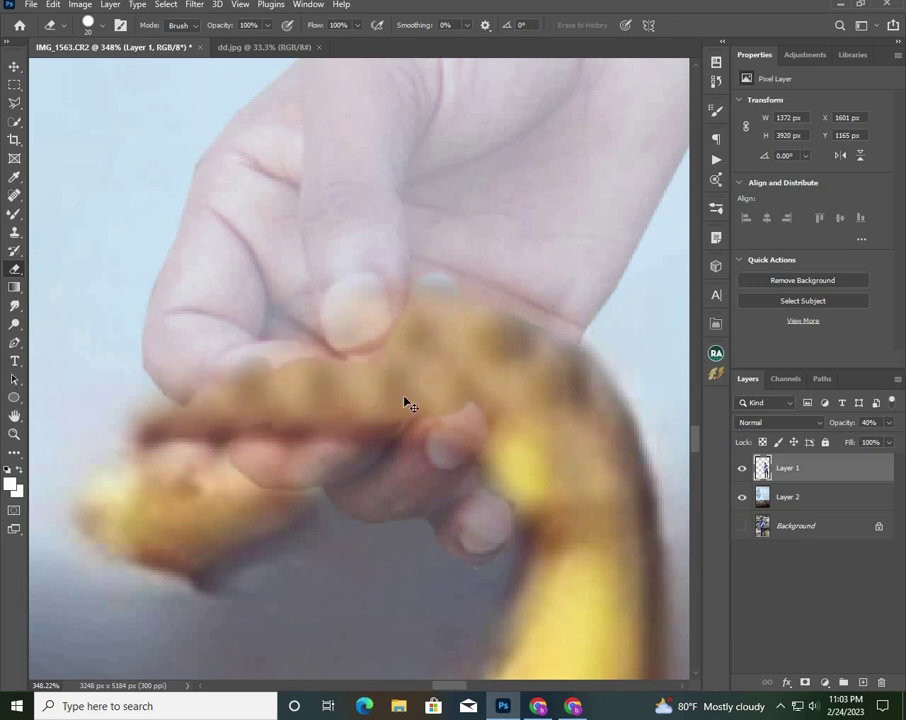
pyautogui.hotkey('ctrl', 'z')
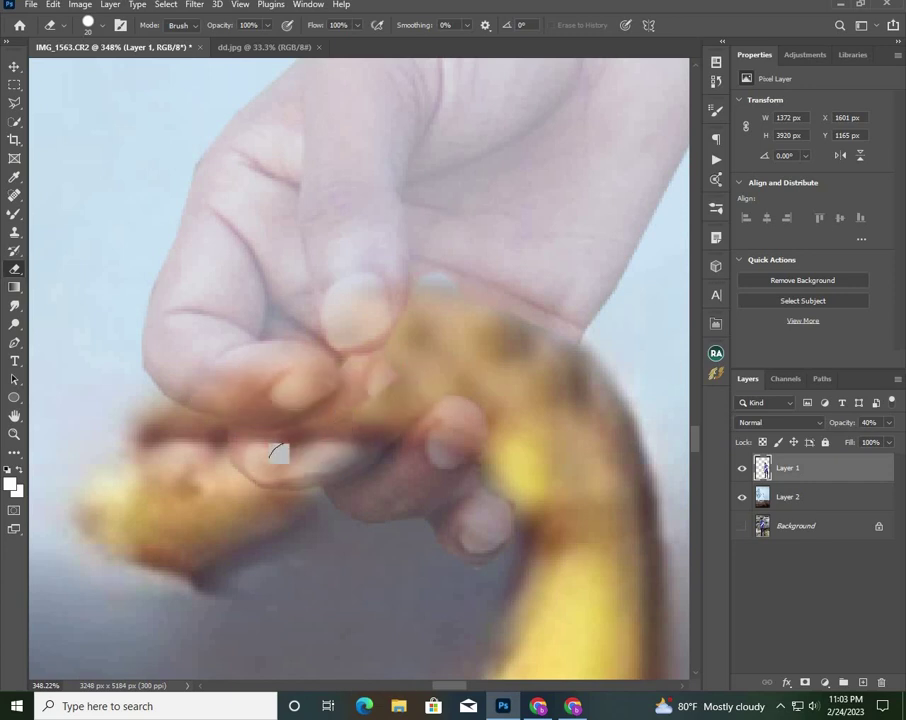
pyautogui.moveTo(339, 372)
pyautogui.mouseDown()
pyautogui.moveTo(279, 418)
pyautogui.moveTo(228, 424)
pyautogui.mouseUp()
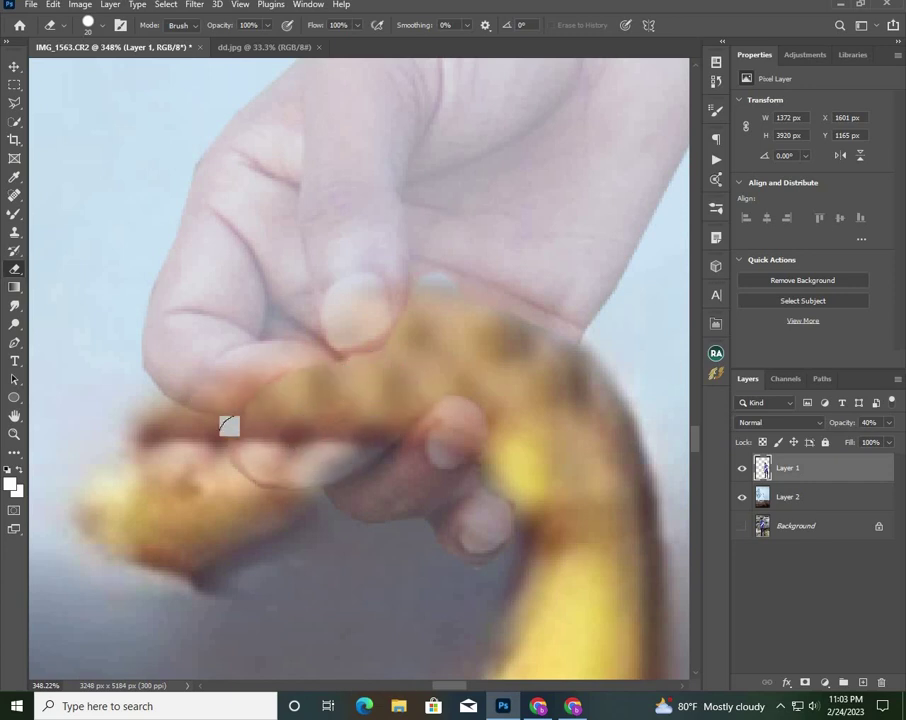
pyautogui.moveTo(293, 354); pyautogui.dragTo(198, 406)
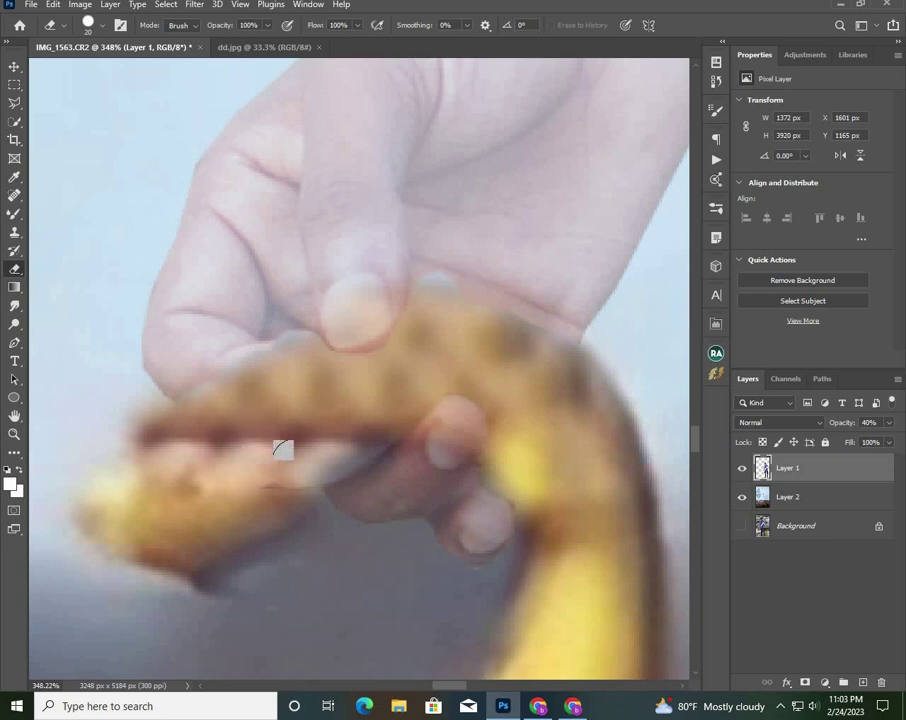
pyautogui.scroll(-10, 221, 475)
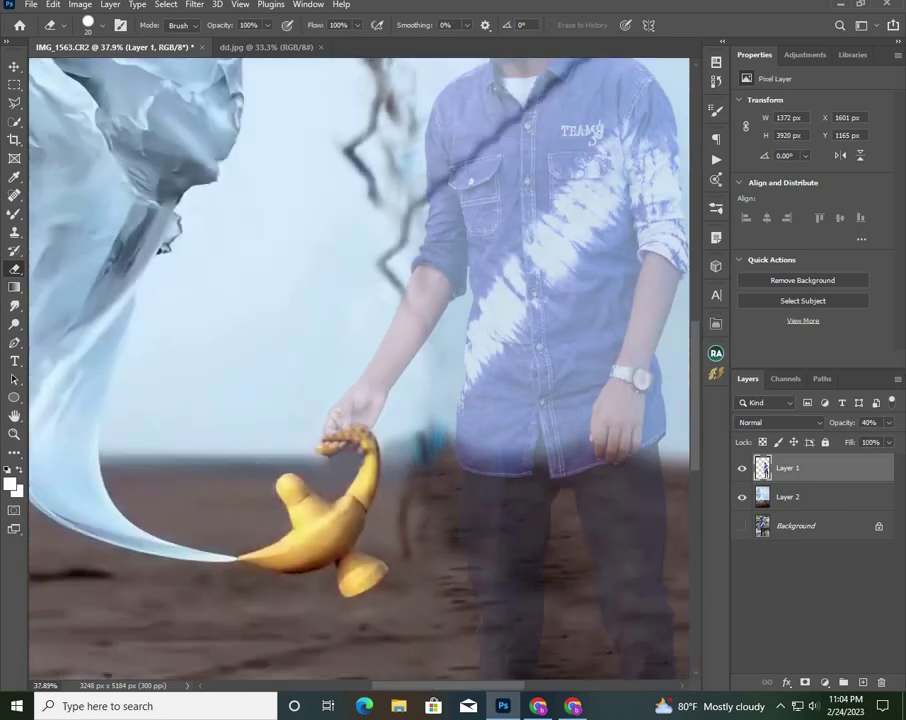
# - Return the boy layer to 100% opacity and zoom in on the hand
pyautogui.click(890, 424)
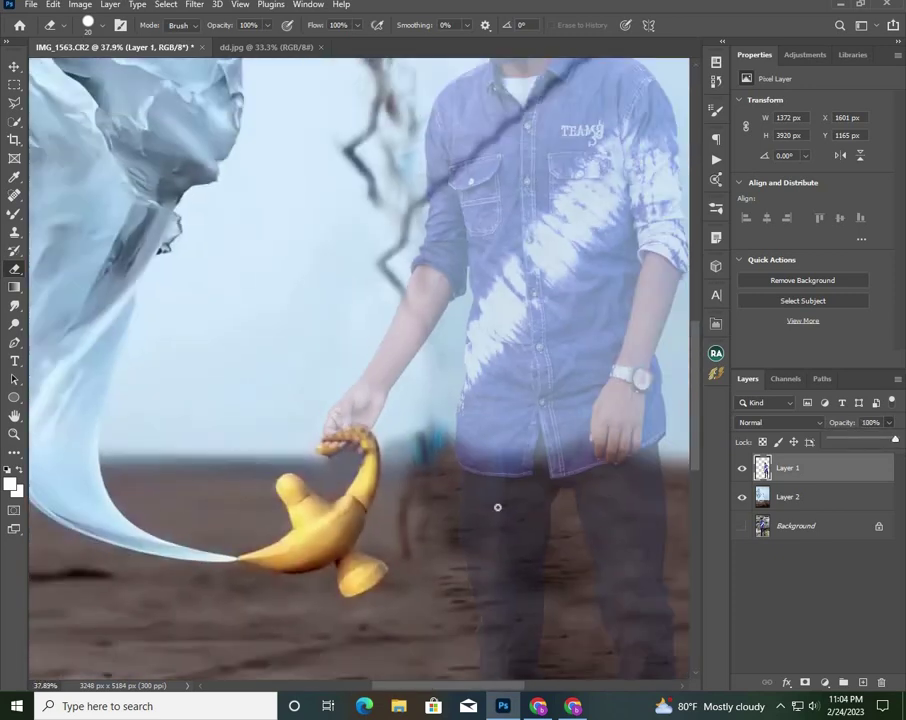
pyautogui.scroll(5, 447, 527)
pyautogui.scroll(2, 396, 501)
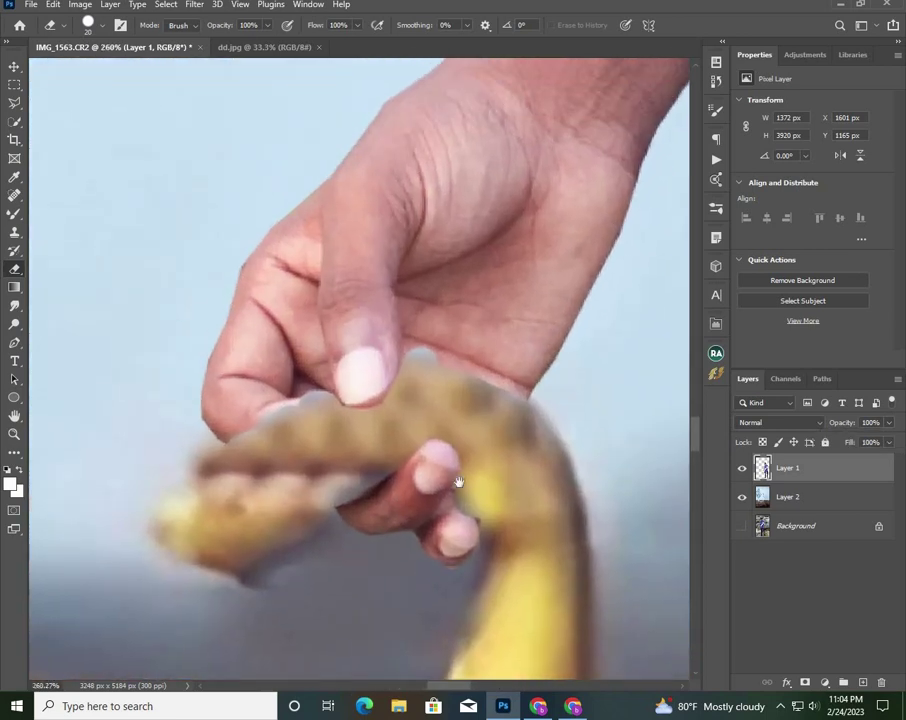
pyautogui.scroll(2, 458, 483)
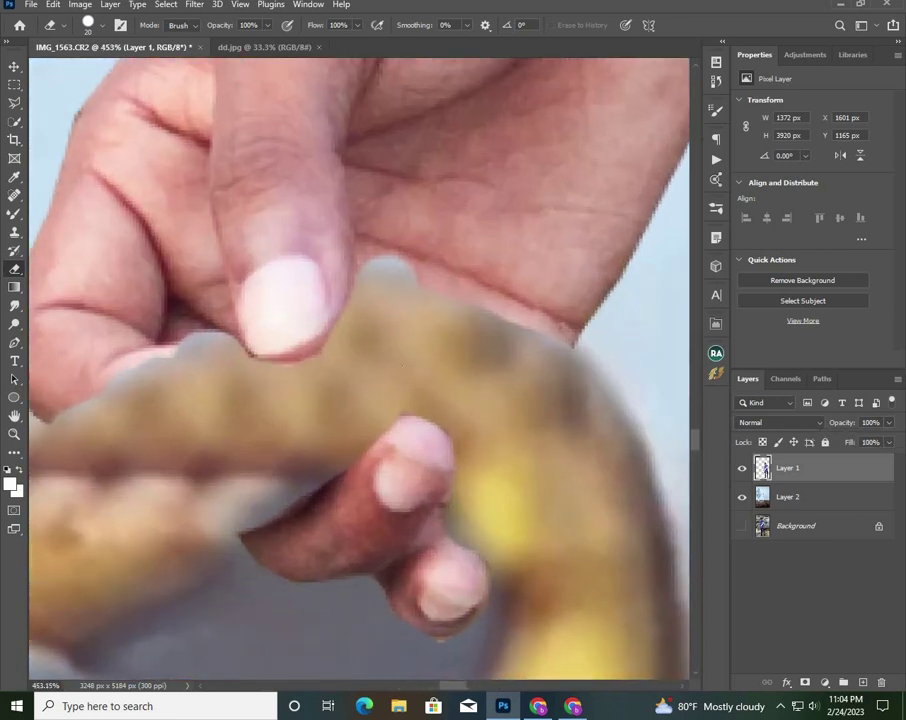
pyautogui.scroll(1, 431, 384)
# - Clone Stamp skin and lamp texture over the grey patches and finger edges around the handle
pyautogui.press('s')
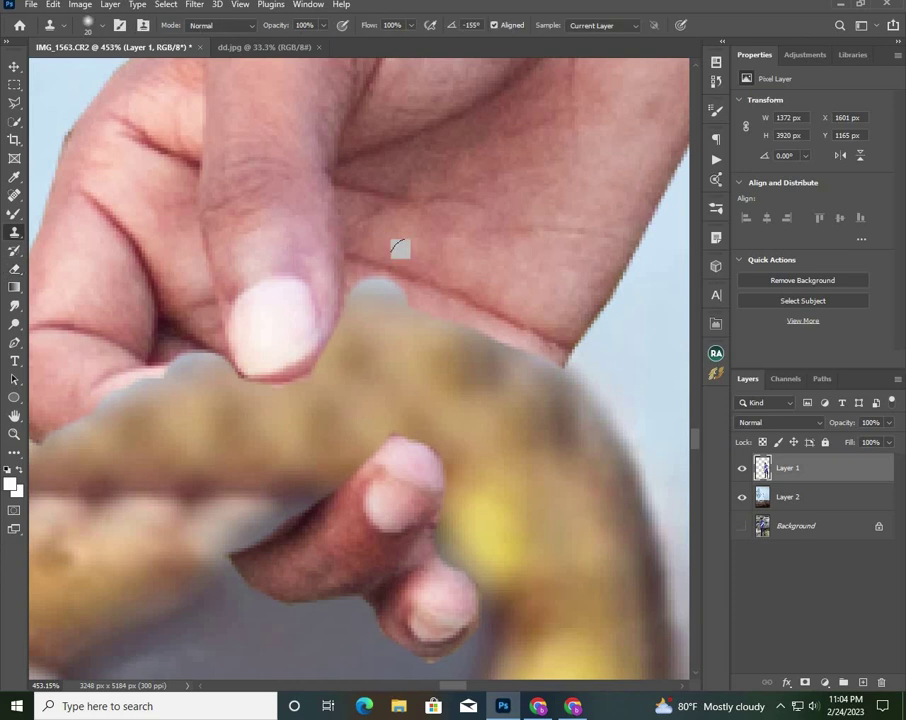
pyautogui.keyDown('alt'); pyautogui.click(438, 302); pyautogui.keyUp('alt')
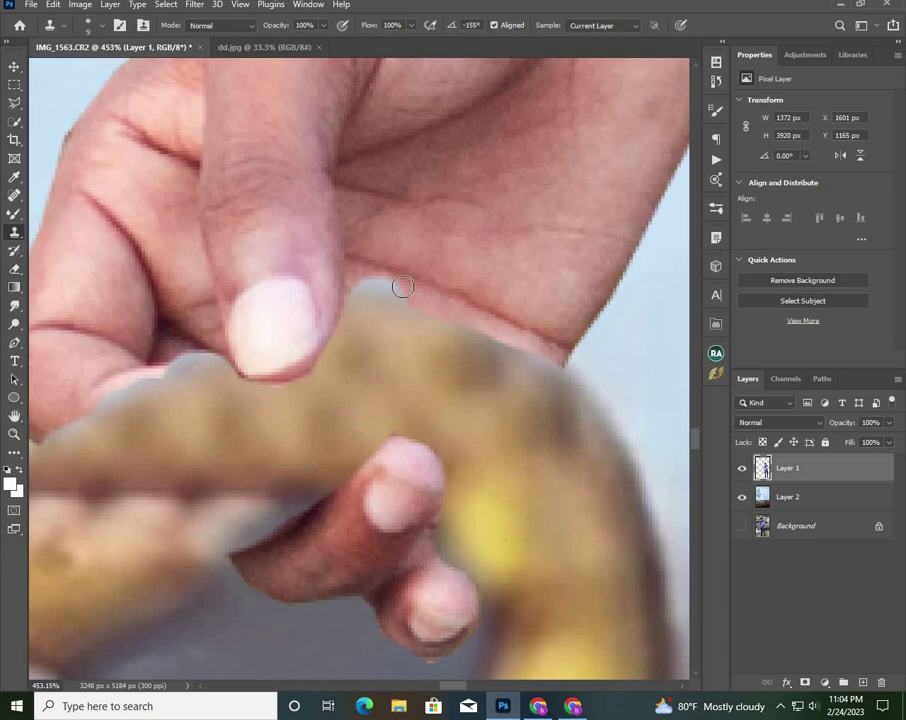
pyautogui.moveTo(426, 296)
pyautogui.mouseDown()
pyautogui.moveTo(373, 276)
pyautogui.moveTo(430, 303)
pyautogui.moveTo(359, 285)
pyautogui.moveTo(470, 318)
pyautogui.moveTo(534, 350)
pyautogui.moveTo(558, 350)
pyautogui.moveTo(563, 296)
pyautogui.moveTo(540, 360)
pyautogui.moveTo(479, 324)
pyautogui.moveTo(370, 317)
pyautogui.moveTo(199, 340)
pyautogui.moveTo(226, 360)
pyautogui.moveTo(172, 366)
pyautogui.moveTo(248, 360)
pyautogui.mouseUp()
pyautogui.keyDown('alt'); pyautogui.click(180, 341); pyautogui.keyUp('alt')
pyautogui.moveTo(62, 407); pyautogui.dragTo(157, 387)
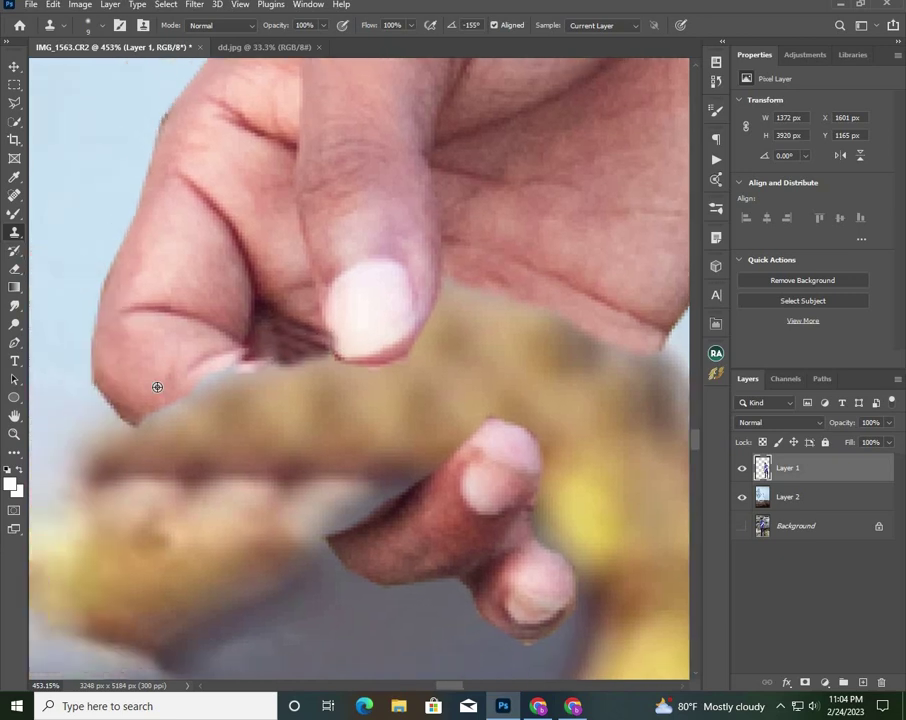
pyautogui.keyDown('alt'); pyautogui.click(157, 387); pyautogui.keyUp('alt')
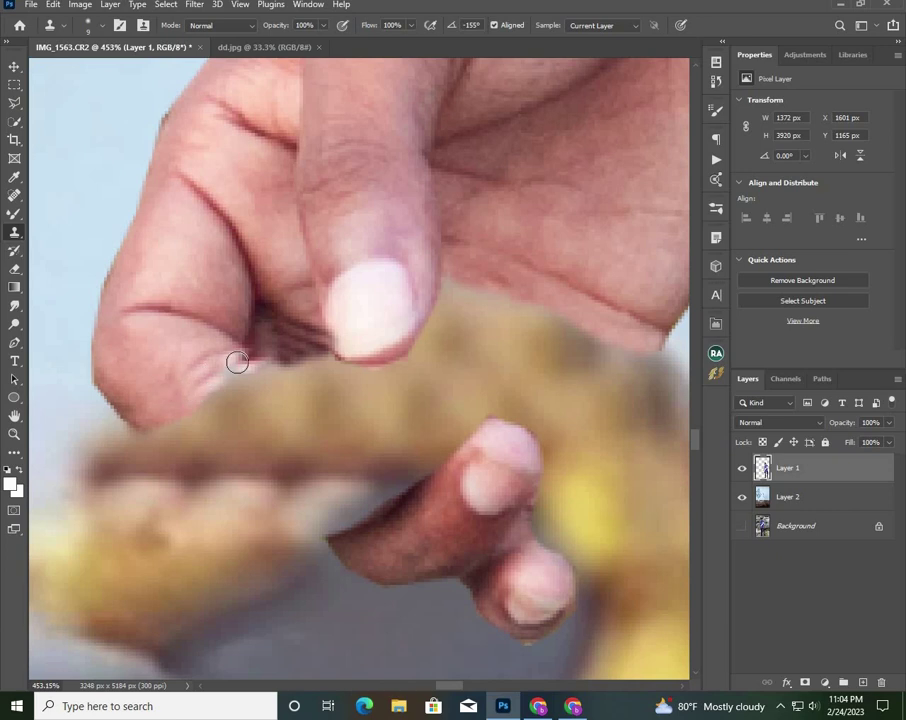
pyautogui.moveTo(234, 356)
pyautogui.mouseDown()
pyautogui.moveTo(204, 392)
pyautogui.moveTo(225, 405)
pyautogui.mouseUp()
pyautogui.scroll(-2, 242, 383)
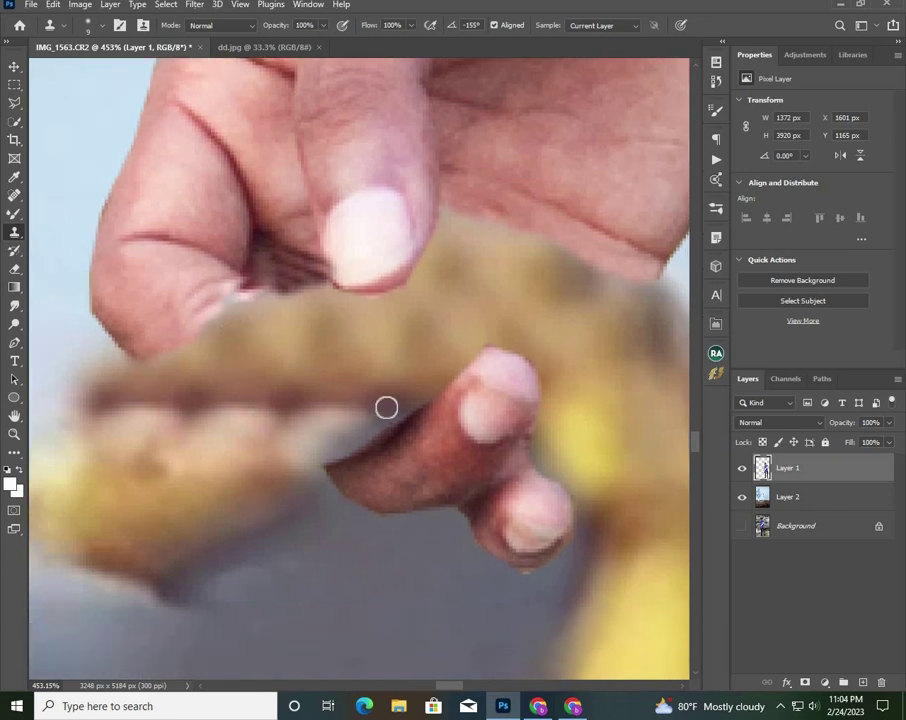
pyautogui.moveTo(398, 430)
pyautogui.mouseDown()
pyautogui.moveTo(329, 463)
pyautogui.moveTo(412, 414)
pyautogui.moveTo(334, 447)
pyautogui.mouseUp()
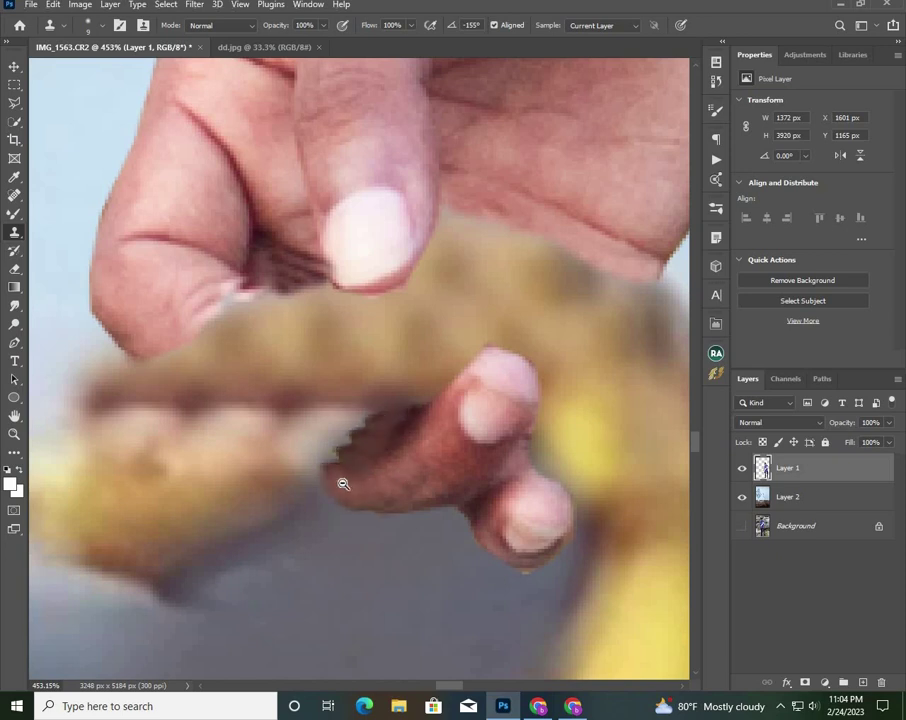
# - Select both upper layers and merge them into a single Layer 1
pyautogui.scroll(-6, 340, 476)
pyautogui.scroll(-3, 415, 460)
pyautogui.scroll(-1, 430, 500)
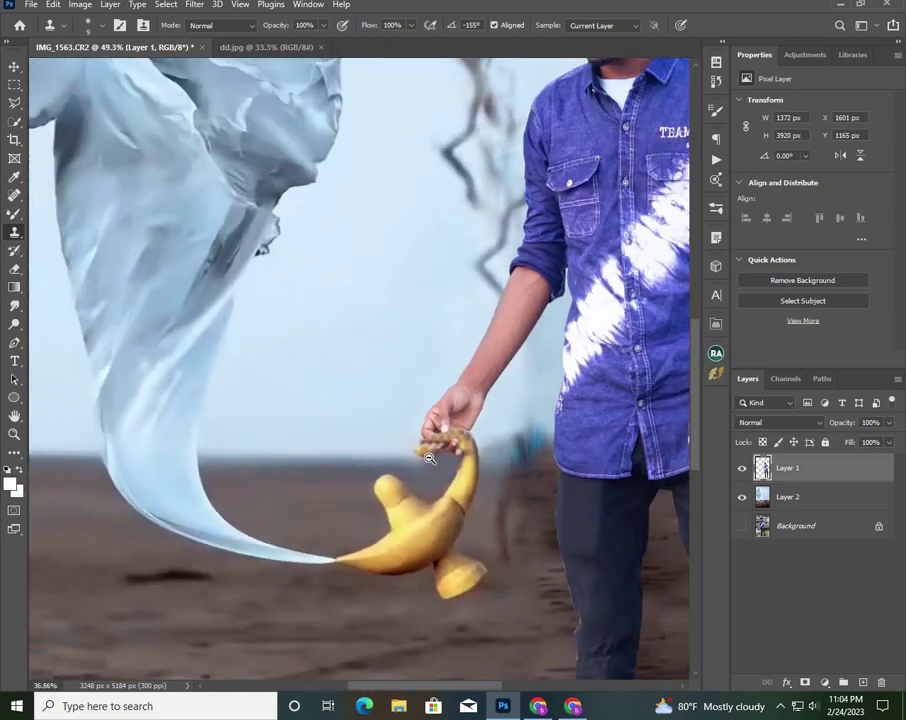
pyautogui.scroll(-1, 440, 540)
pyautogui.scroll(3, 445, 571)
pyautogui.scroll(3, 445, 571)
pyautogui.scroll(-3, 370, 541)
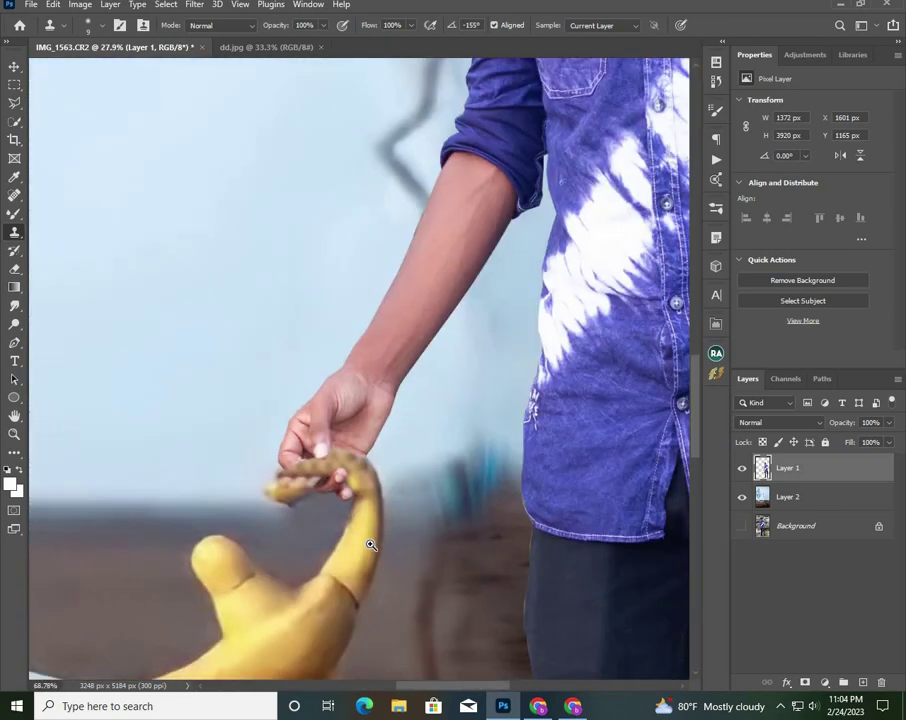
pyautogui.scroll(-4, 331, 526)
pyautogui.keyDown('ctrl'); pyautogui.click(785, 497); pyautogui.keyUp('ctrl')
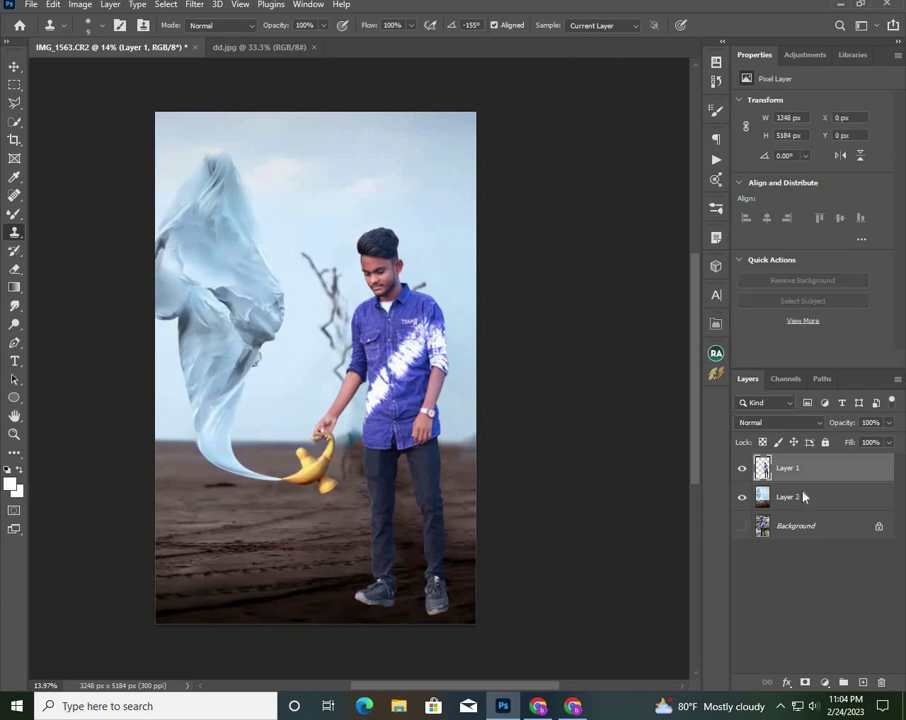
pyautogui.rightClick(800, 495)
pyautogui.click(690, 512)
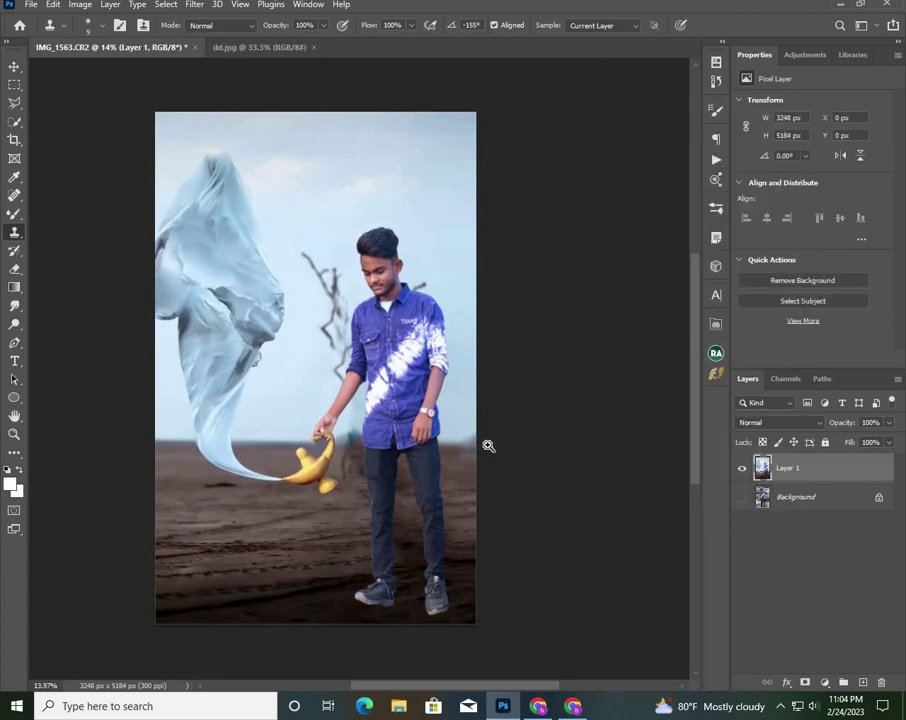
pyautogui.scroll(3, 488, 445)
pyautogui.scroll(-3, 430, 430)
pyautogui.scroll(-2, 375, 404)
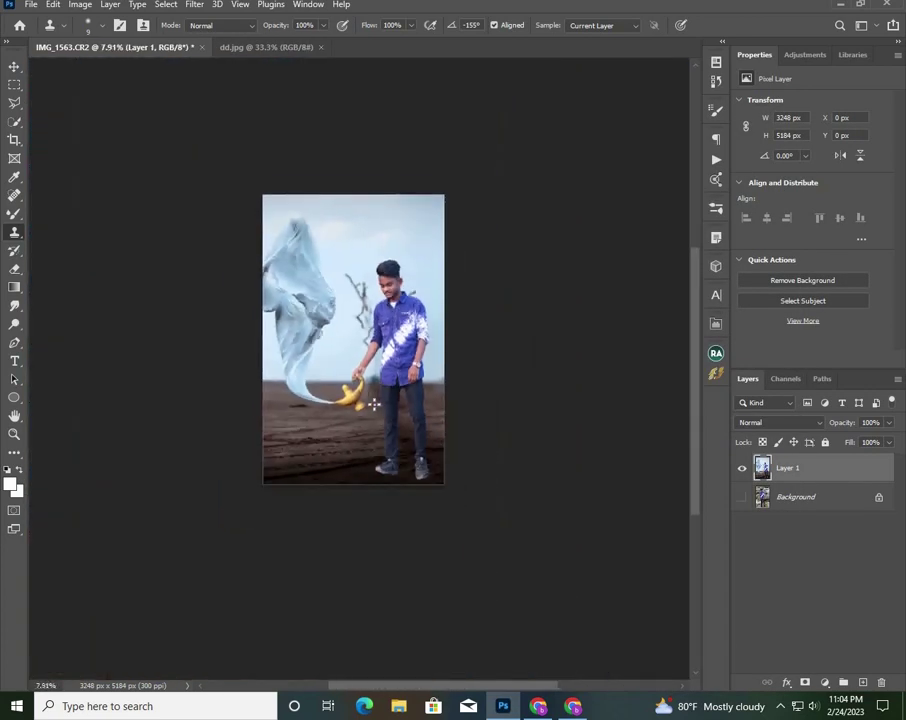
pyautogui.scroll(1, 373, 404)
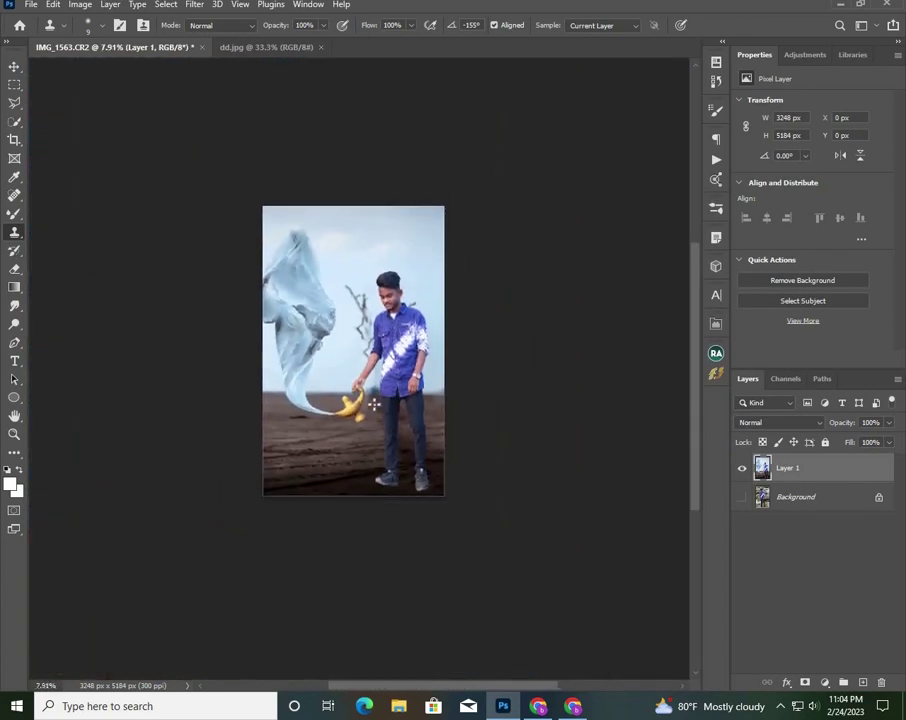
# - Open 423.jpg from the backgraund all folder on drive E:
pyautogui.click(33, 5)
pyautogui.click(36, 28)
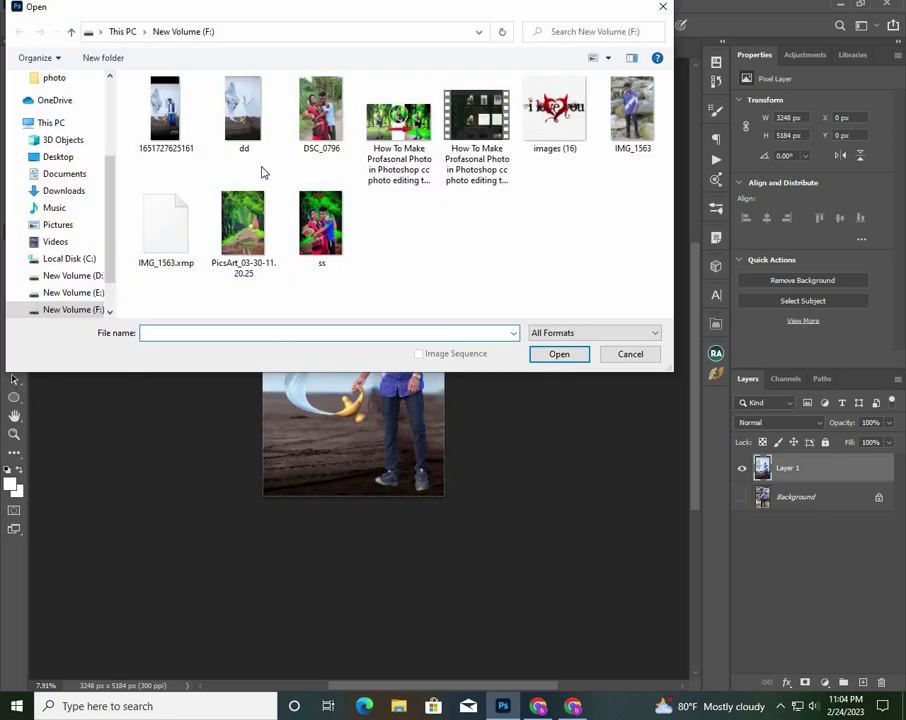
pyautogui.scroll(-1, 66, 190)
pyautogui.click(67, 253)
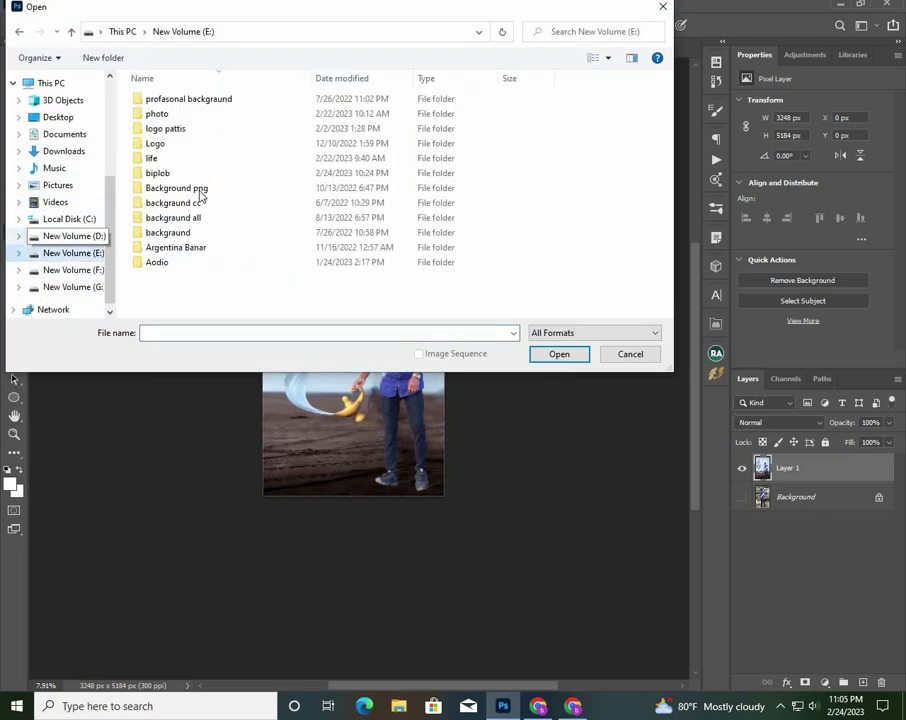
pyautogui.doubleClick(186, 218)
pyautogui.scroll(-3, 318, 183)
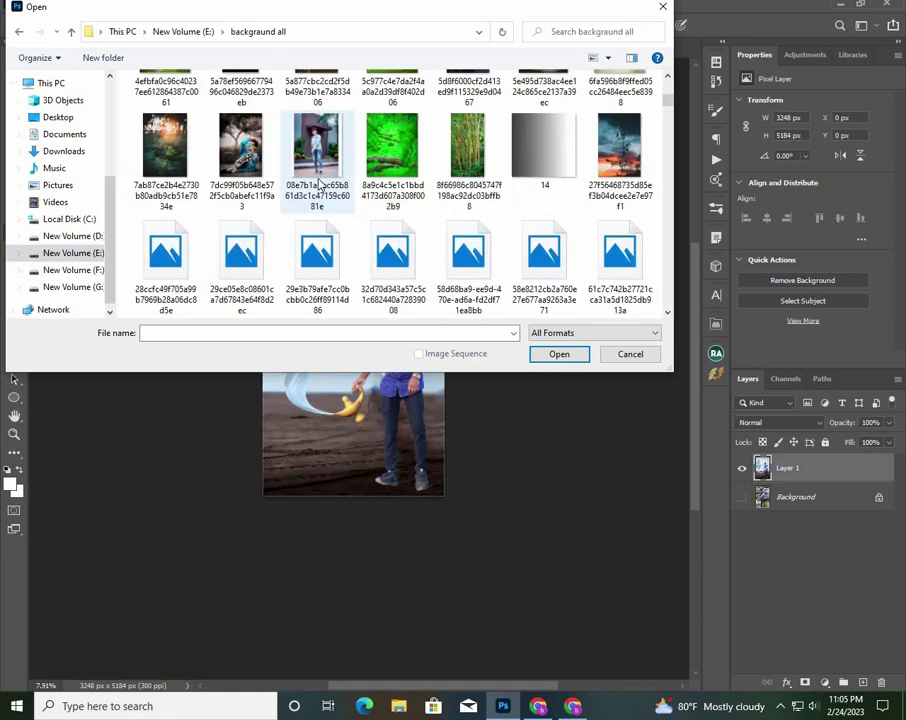
pyautogui.scroll(-3, 316, 183)
pyautogui.scroll(-3, 310, 220)
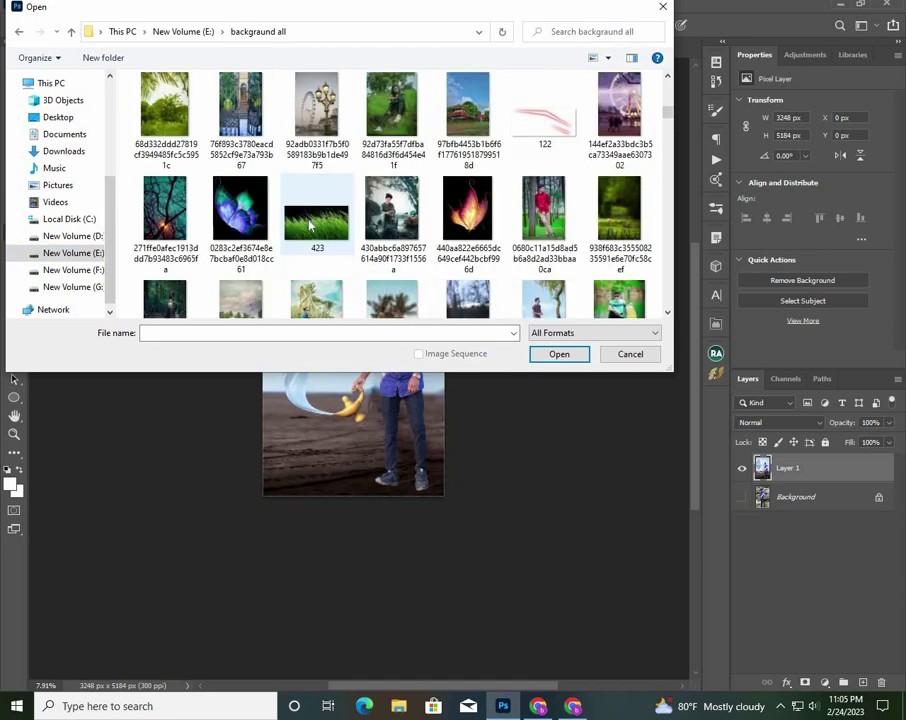
pyautogui.doubleClick(310, 225)
# - Erase the black sky at top-left and upper right with the Magic Eraser Tool
pyautogui.rightClick(14, 269)
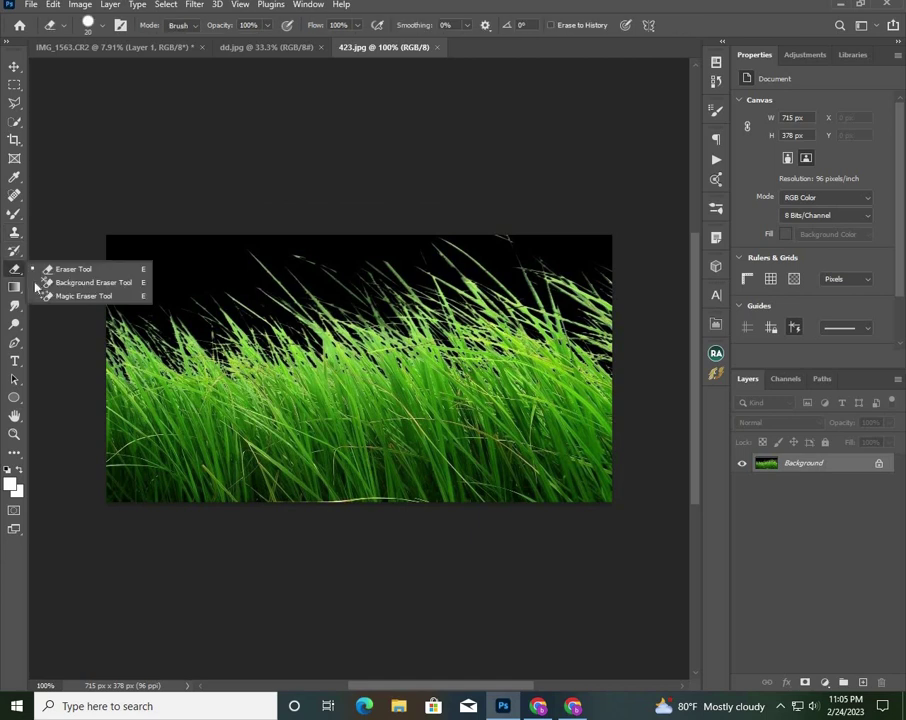
pyautogui.click(84, 296)
pyautogui.click(174, 269)
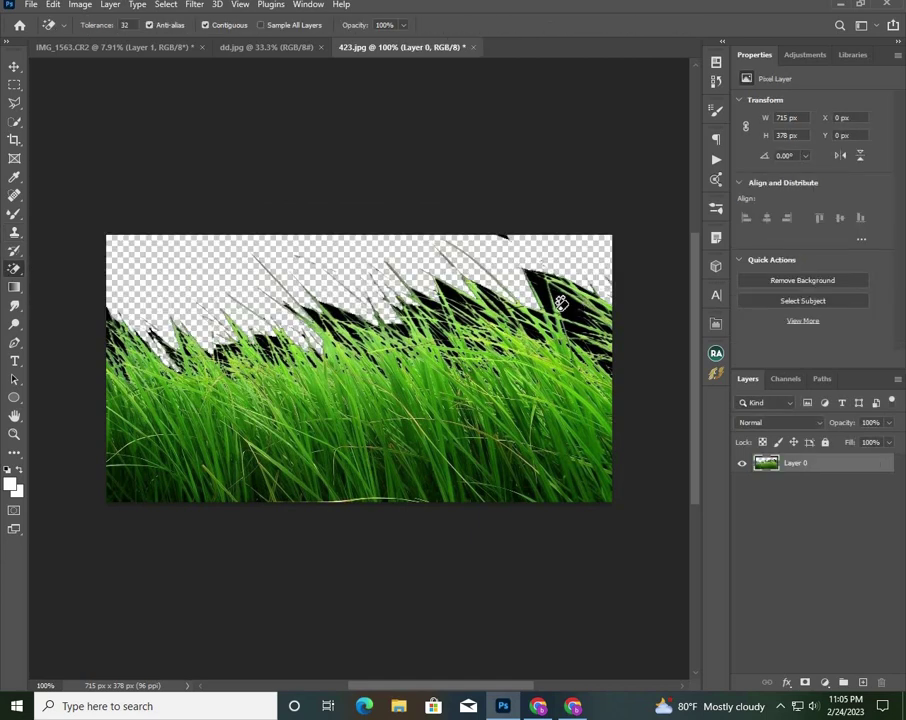
pyautogui.click(561, 303)
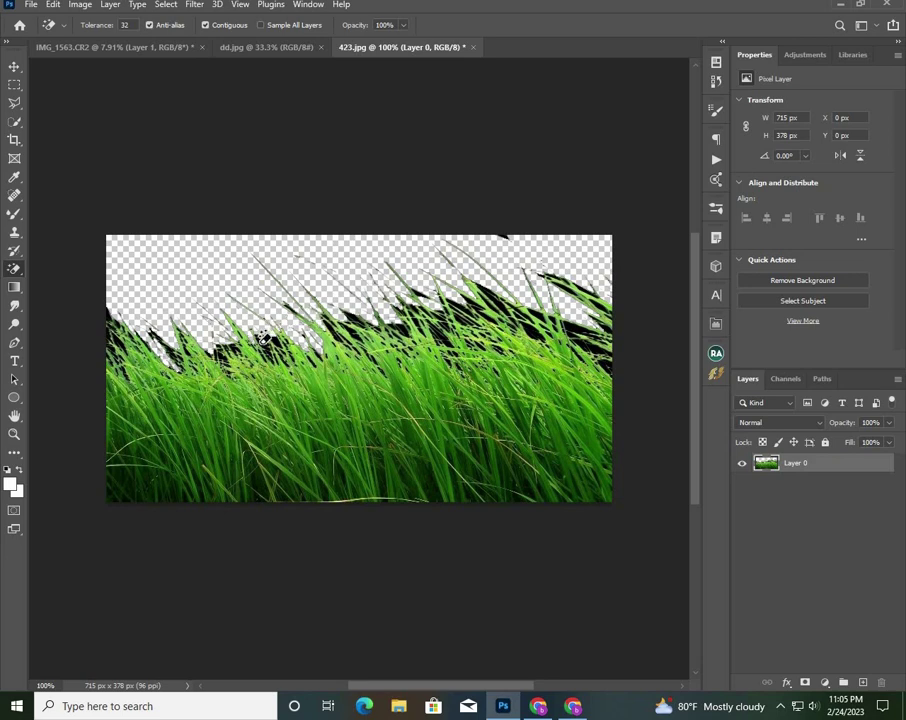
pyautogui.click(13, 69)
# - Drag the grass layer into the boy composite, accepting the colour conversion
pyautogui.moveTo(235, 330); pyautogui.dragTo(255, 350)
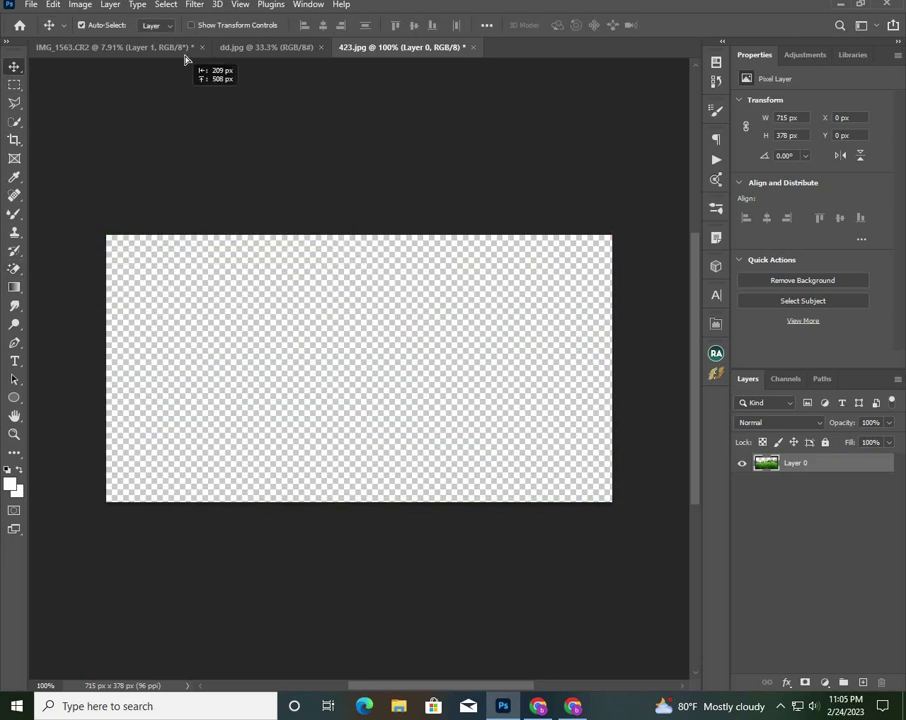
pyautogui.moveTo(334, 440); pyautogui.dragTo(334, 437)
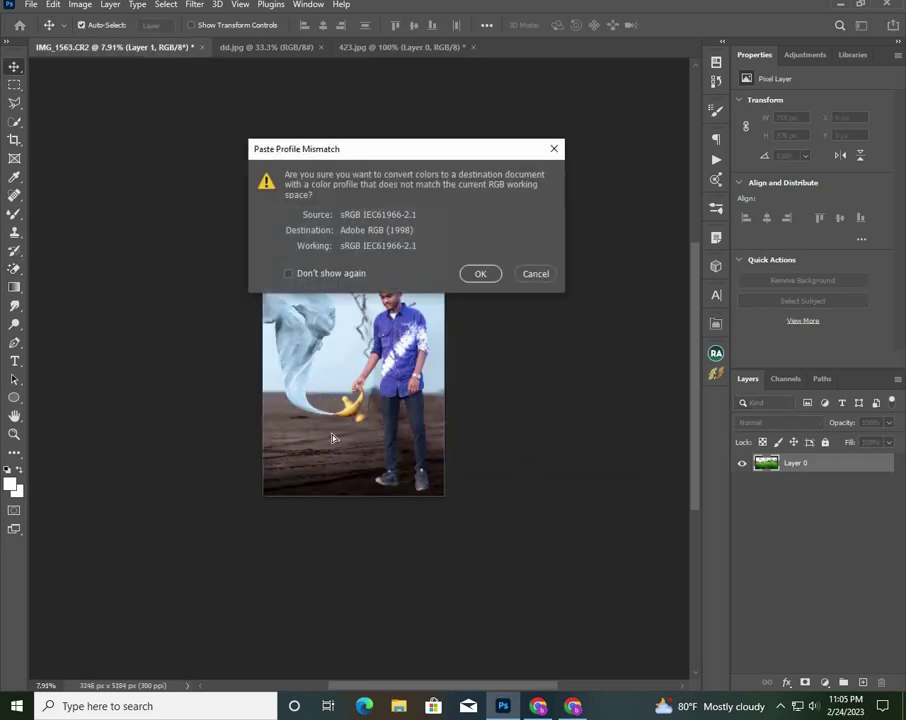
pyautogui.click(478, 274)
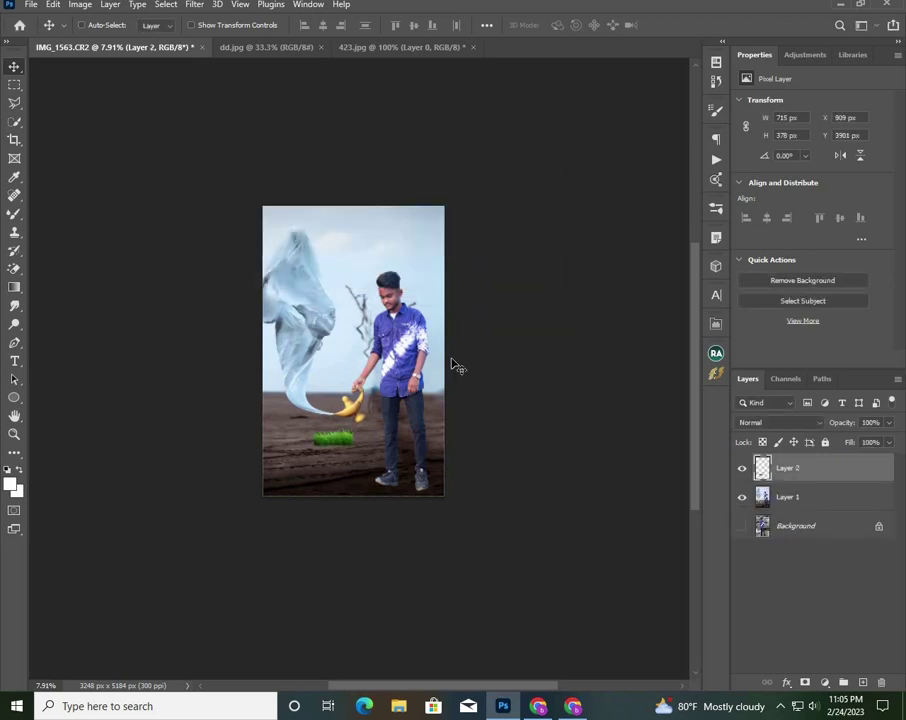
# - Enlarge and stretch the grass layer across the bottom of the image
pyautogui.hotkey('ctrl', 't')
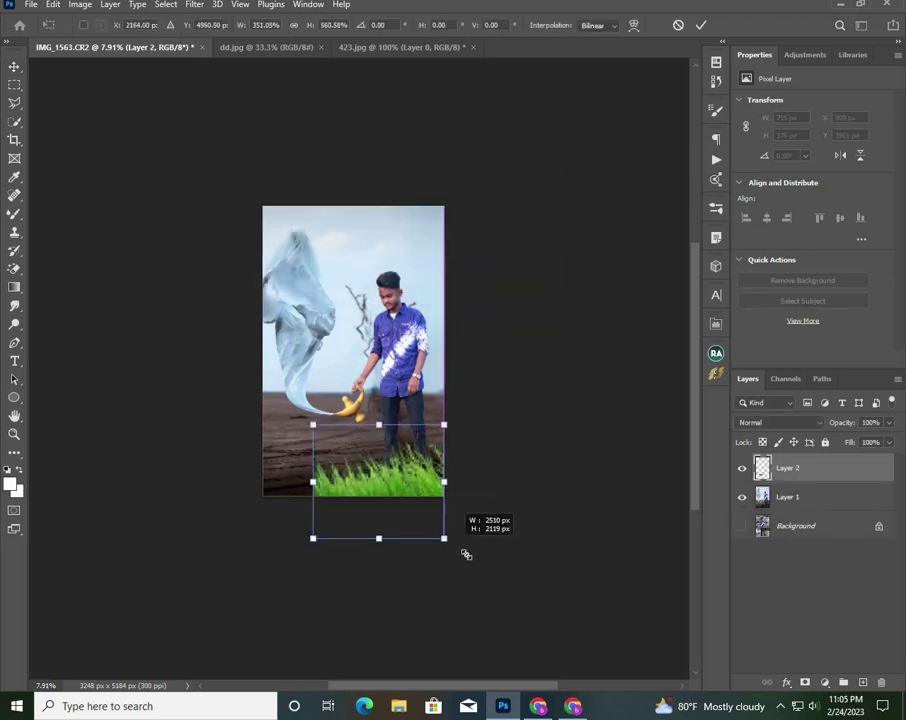
pyautogui.moveTo(351, 447)
pyautogui.mouseDown()
pyautogui.moveTo(467, 550)
pyautogui.moveTo(292, 340)
pyautogui.mouseUp()
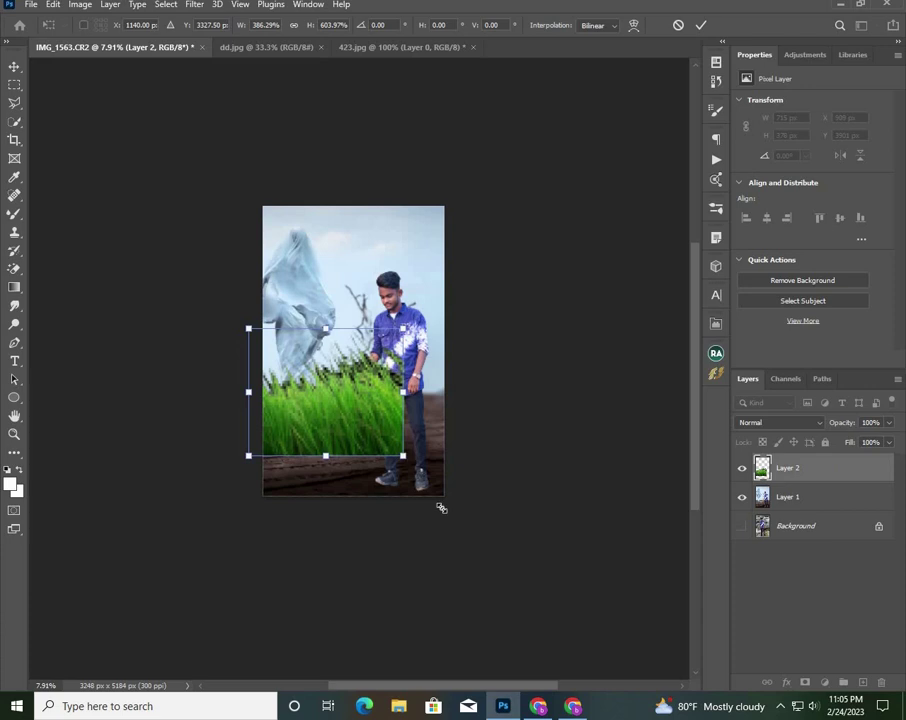
pyautogui.moveTo(441, 508); pyautogui.dragTo(480, 508)
pyautogui.moveTo(396, 414); pyautogui.dragTo(398, 452)
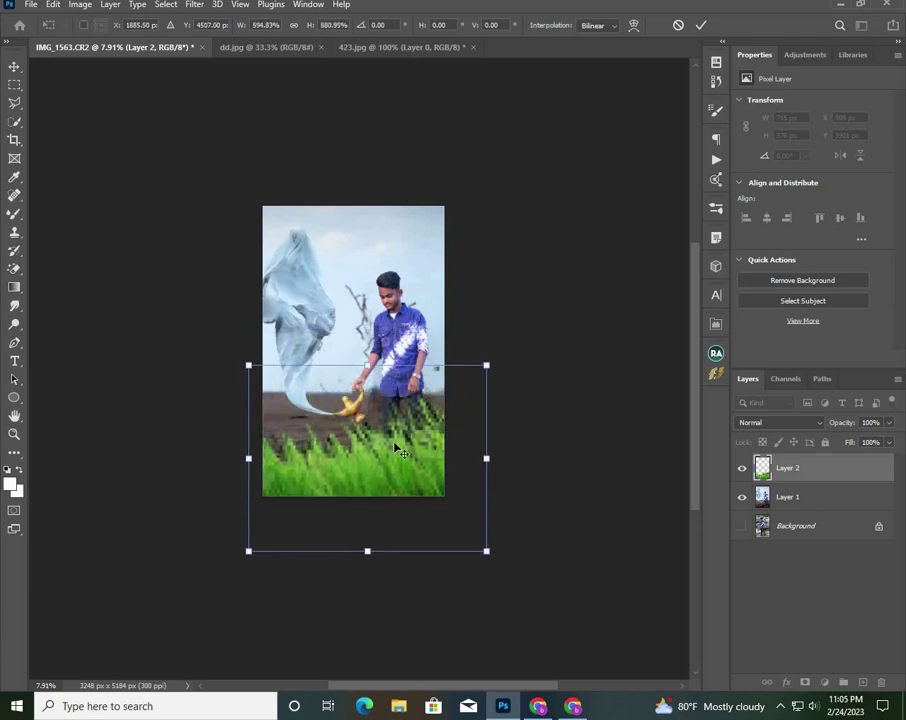
pyautogui.press('Return')
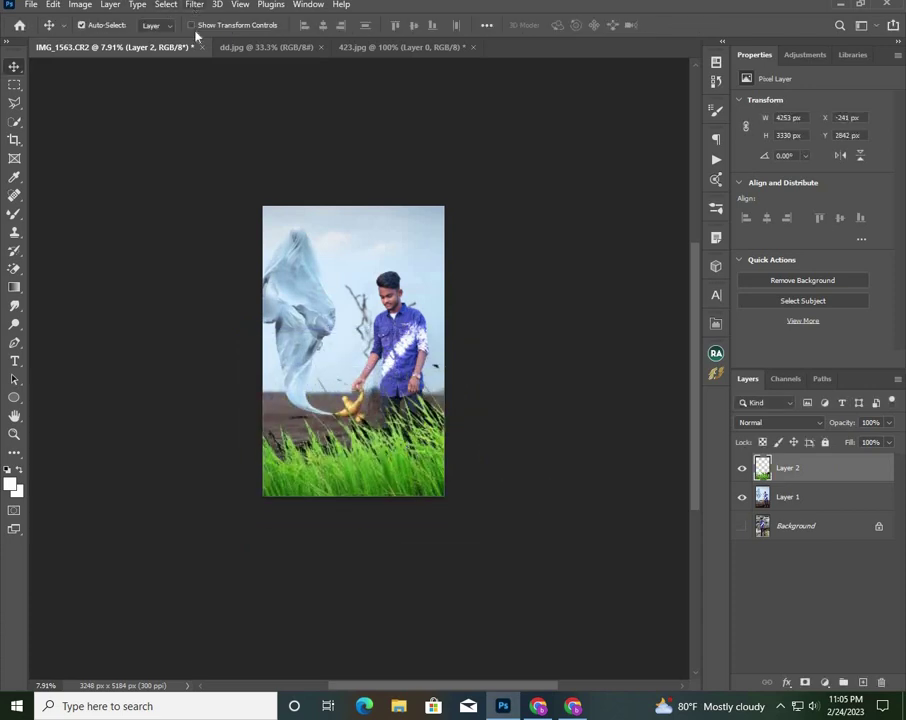
pyautogui.click(194, 4)
# - In the Camera Raw Filter's Color Mixer, drop Greens saturation to -100
pyautogui.click(218, 108)
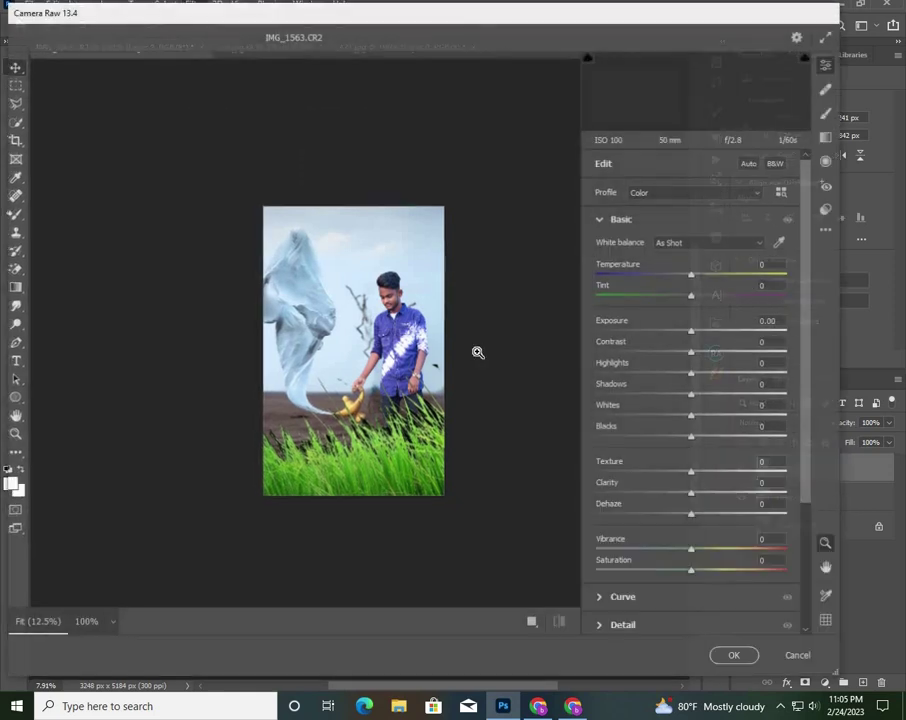
pyautogui.scroll(-3, 659, 358)
pyautogui.scroll(-1, 707, 487)
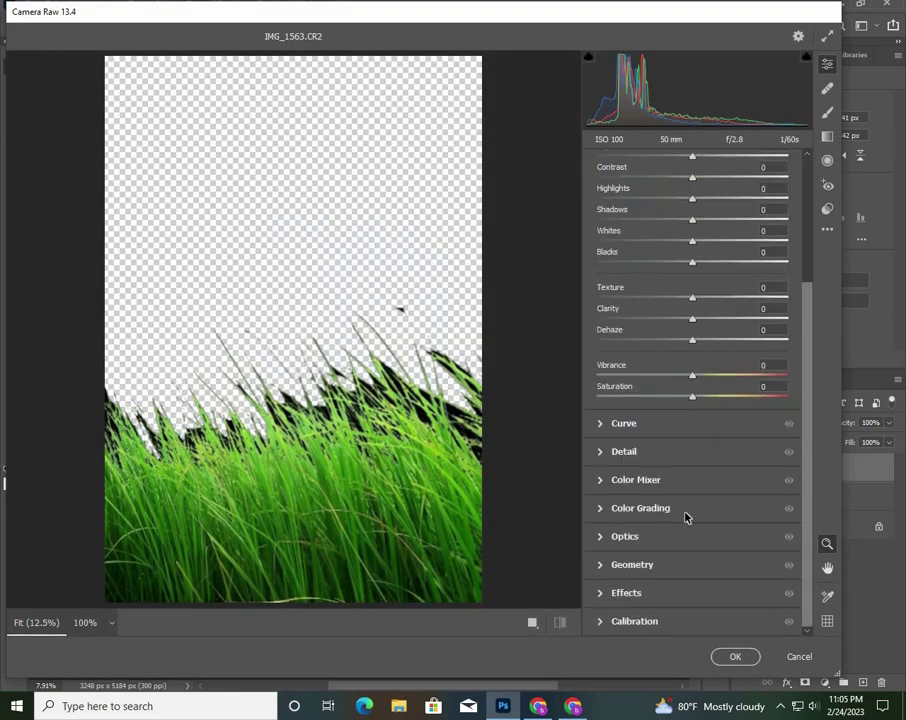
pyautogui.click(680, 479)
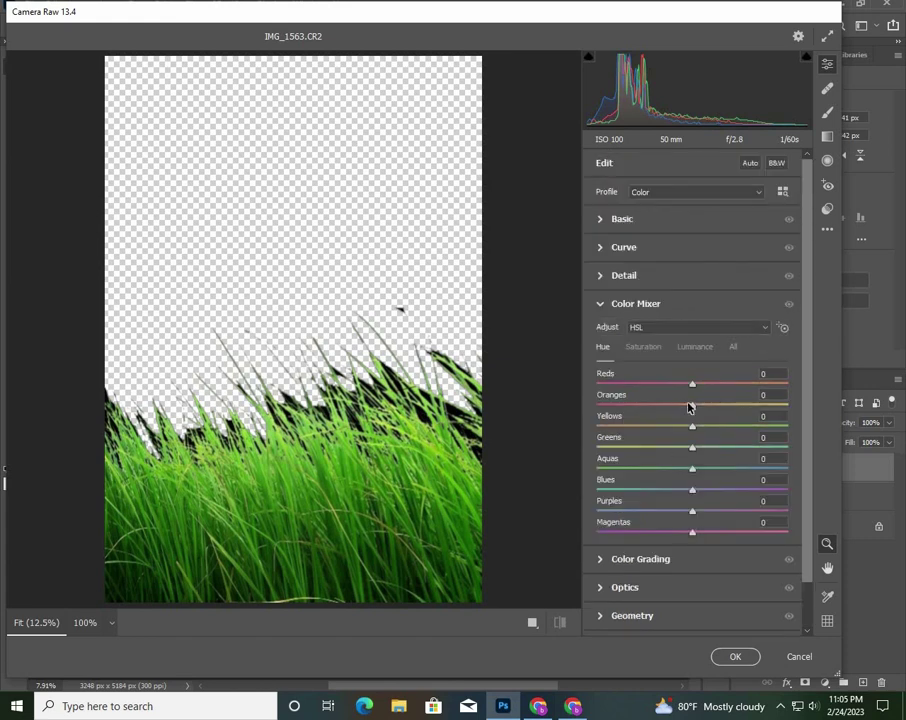
pyautogui.click(643, 346)
pyautogui.moveTo(691, 446); pyautogui.dragTo(546, 444)
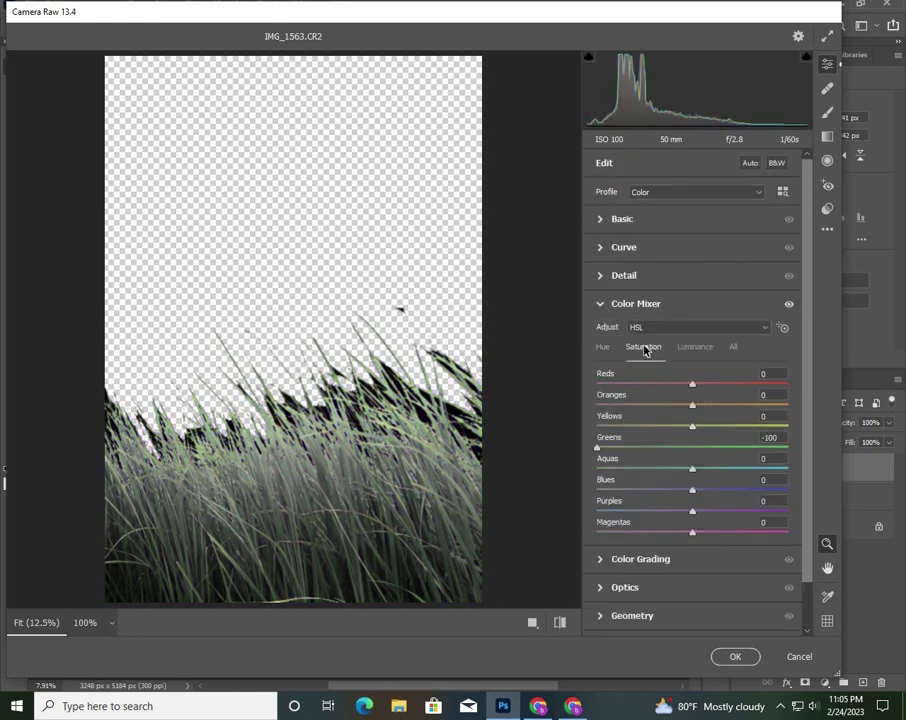
# - Shift Greens hue toward yellow, darken Greens luminance to -64, brighten Yellows, and apply
pyautogui.click(603, 350)
pyautogui.moveTo(691, 446); pyautogui.dragTo(536, 432)
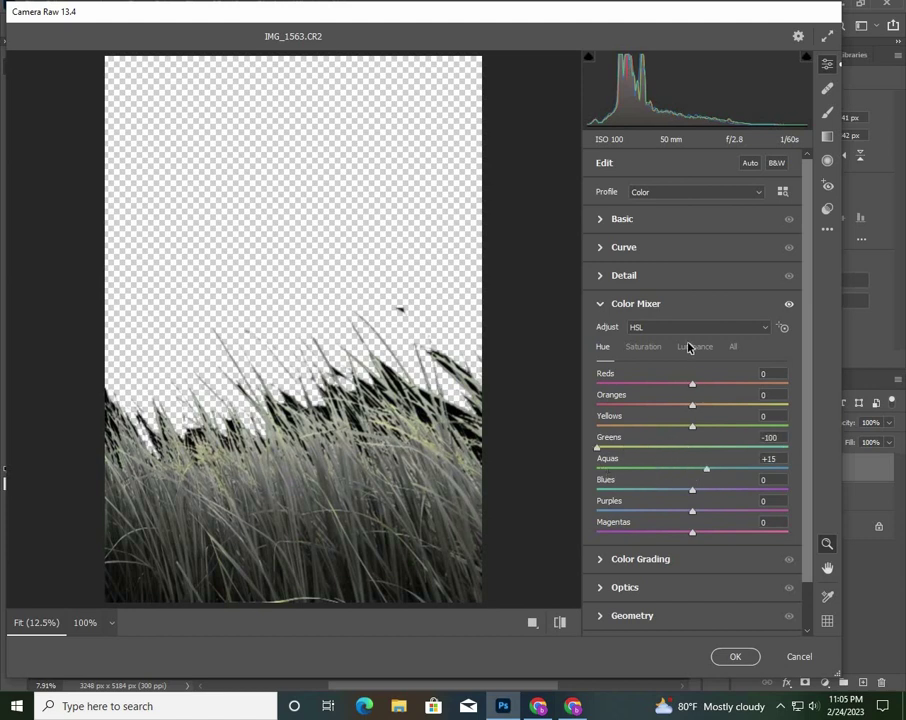
pyautogui.click(686, 346)
pyautogui.moveTo(691, 446)
pyautogui.mouseDown()
pyautogui.moveTo(576, 449)
pyautogui.moveTo(625, 458)
pyautogui.moveTo(631, 447)
pyautogui.mouseUp()
pyautogui.moveTo(691, 428)
pyautogui.mouseDown()
pyautogui.moveTo(632, 431)
pyautogui.moveTo(727, 438)
pyautogui.mouseUp()
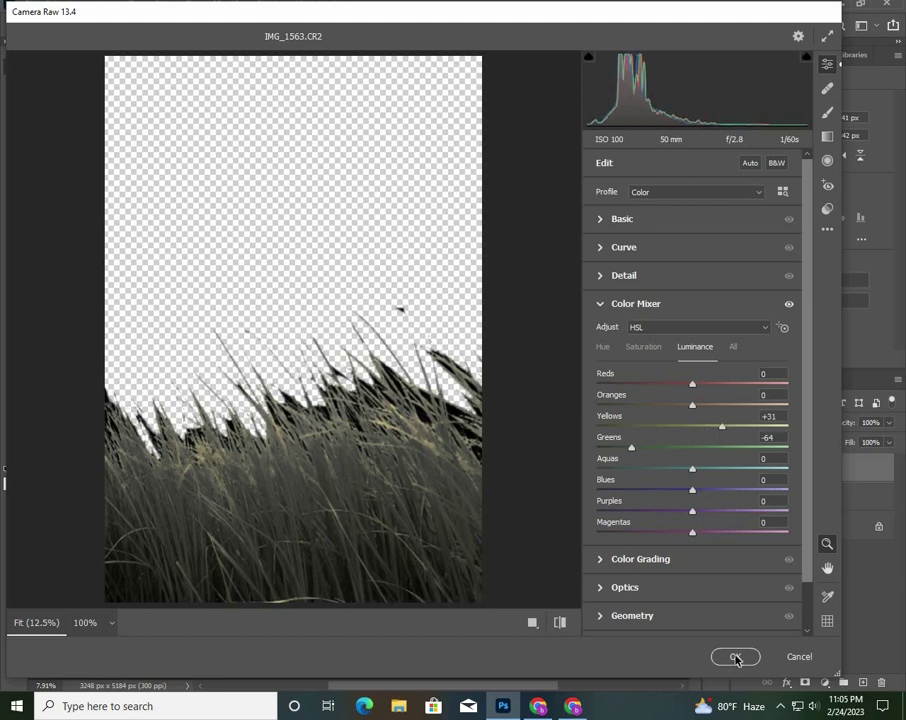
pyautogui.click(736, 657)
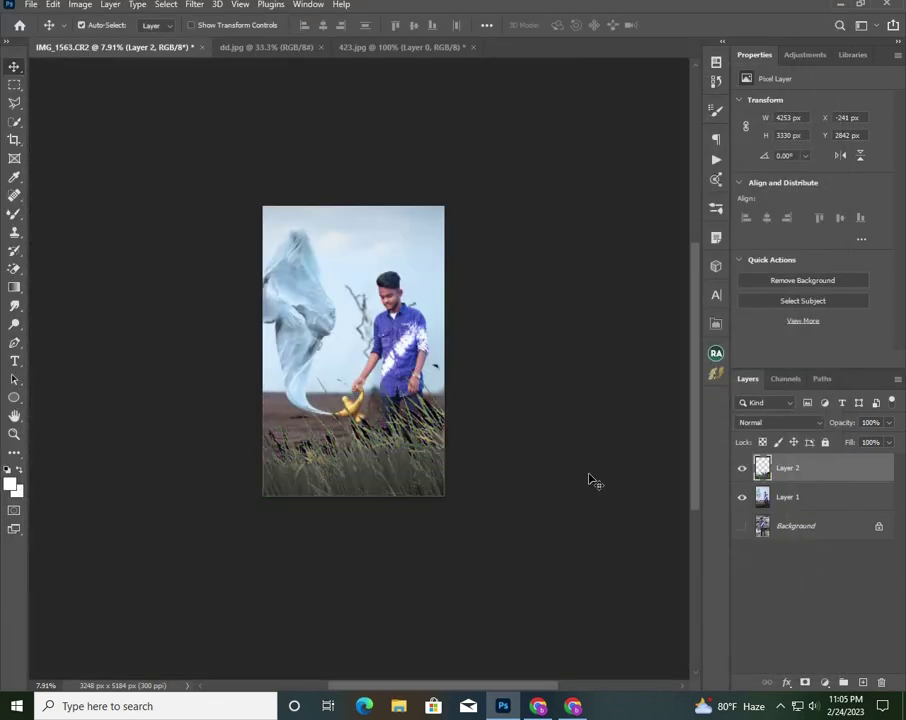
pyautogui.click(195, 5)
pyautogui.moveTo(205, 185)
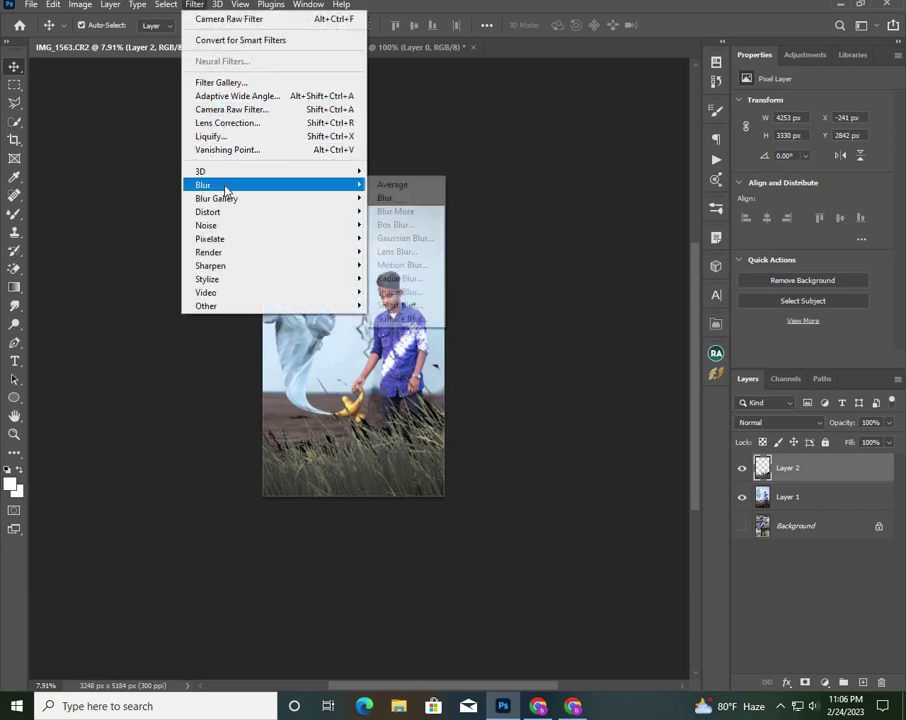
# - Apply a Gaussian Blur of about 173 px to the grass and nudge it down-right
pyautogui.click(405, 238)
pyautogui.moveTo(526, 346)
pyautogui.mouseDown()
pyautogui.moveTo(503, 348)
pyautogui.moveTo(538, 348)
pyautogui.mouseUp()
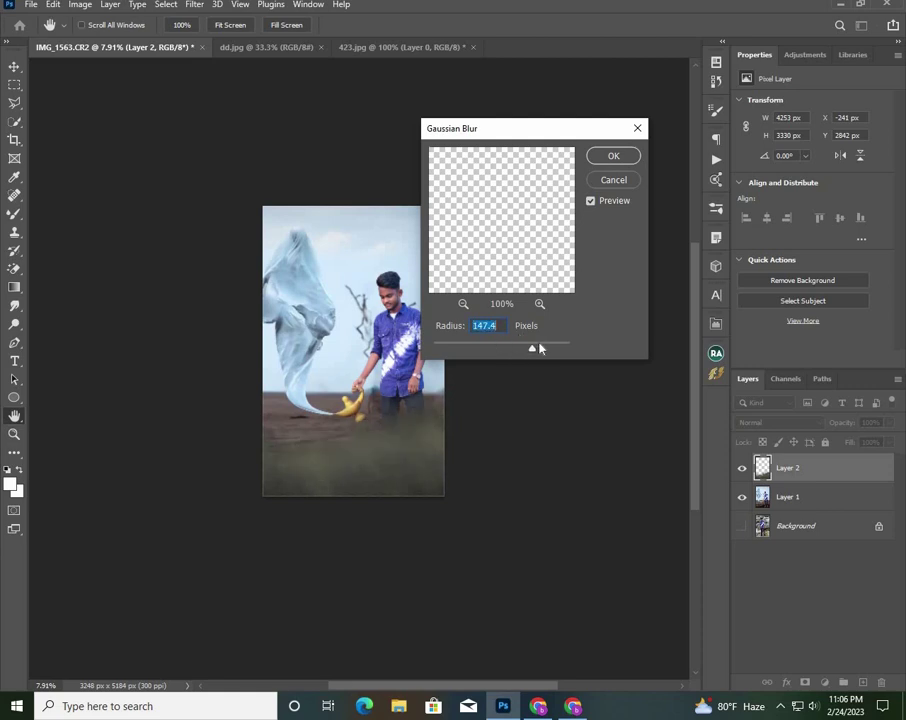
pyautogui.click(612, 157)
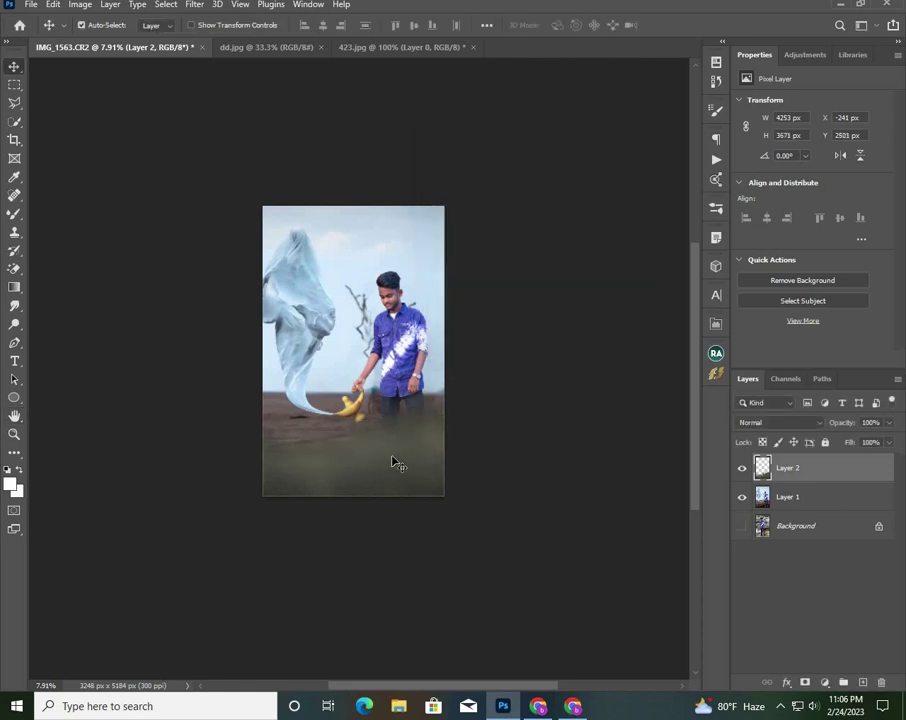
pyautogui.moveTo(390, 470)
pyautogui.mouseDown()
pyautogui.moveTo(417, 519)
pyautogui.moveTo(410, 490)
pyautogui.mouseUp()
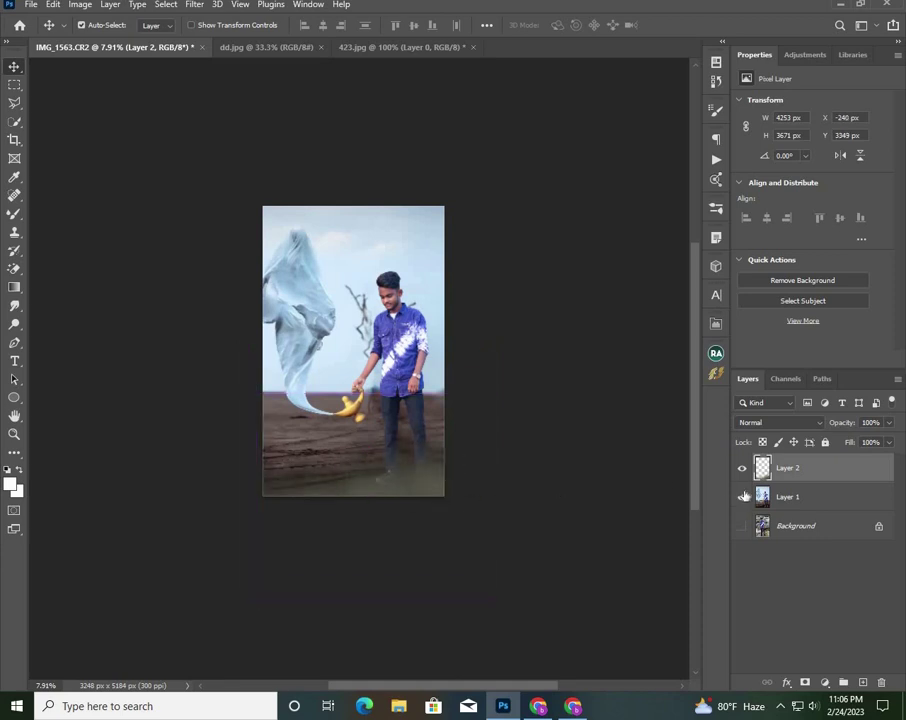
# - Run a second Camera Raw pass on the blurred grass with Contrast +44 and Vibrance +51
pyautogui.click(195, 5)
pyautogui.click(240, 109)
pyautogui.click(658, 218)
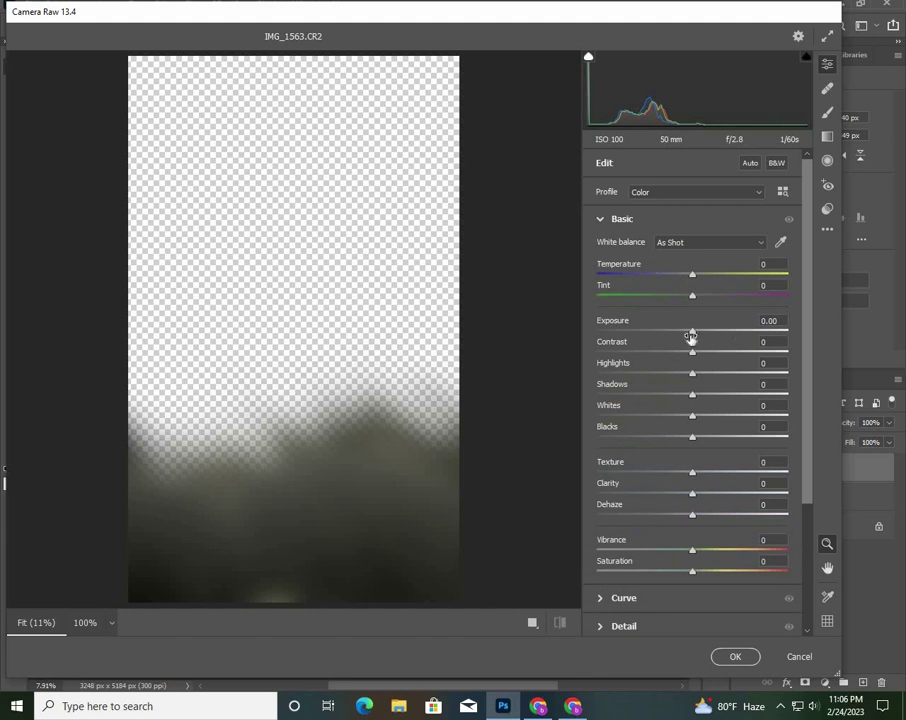
pyautogui.click(734, 352)
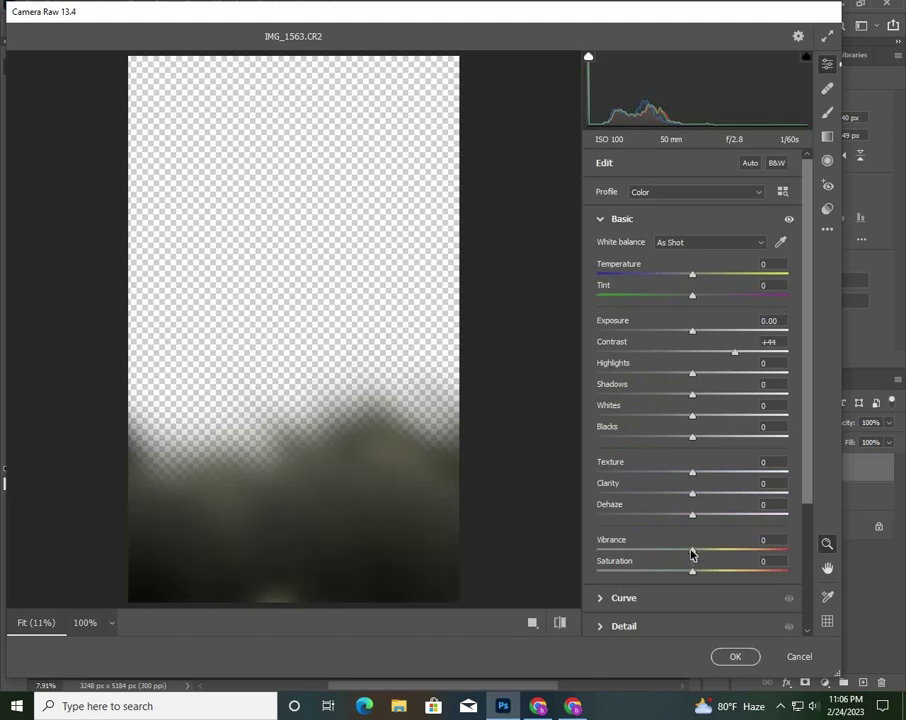
pyautogui.moveTo(691, 553)
pyautogui.mouseDown()
pyautogui.moveTo(588, 558)
pyautogui.moveTo(738, 564)
pyautogui.moveTo(579, 566)
pyautogui.moveTo(715, 558)
pyautogui.mouseUp()
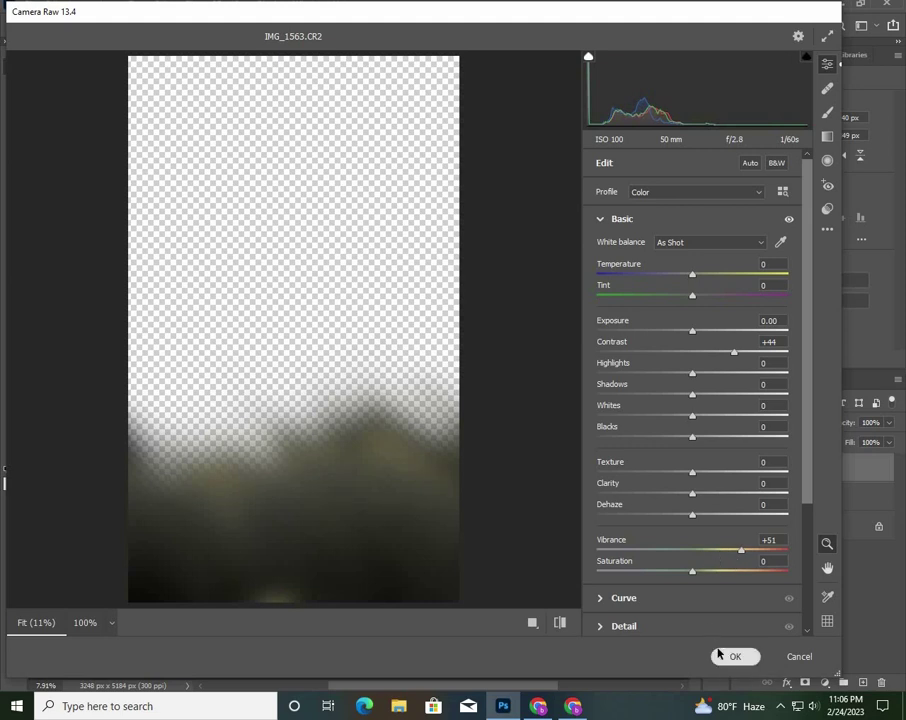
pyautogui.click(719, 655)
pyautogui.moveTo(392, 461)
pyautogui.mouseDown()
pyautogui.moveTo(467, 534)
pyautogui.moveTo(396, 531)
pyautogui.mouseUp()
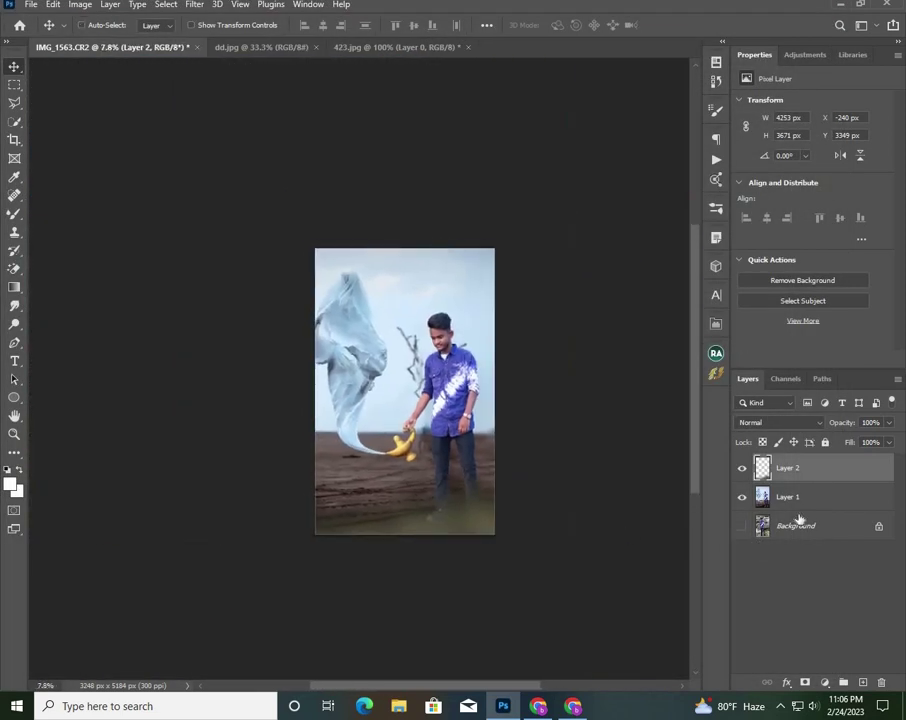
# - Merge the boy layer and the grass layer into a single layer
pyautogui.keyDown('shift'); pyautogui.click(801, 500); pyautogui.keyUp('shift')
pyautogui.rightClick(801, 500)
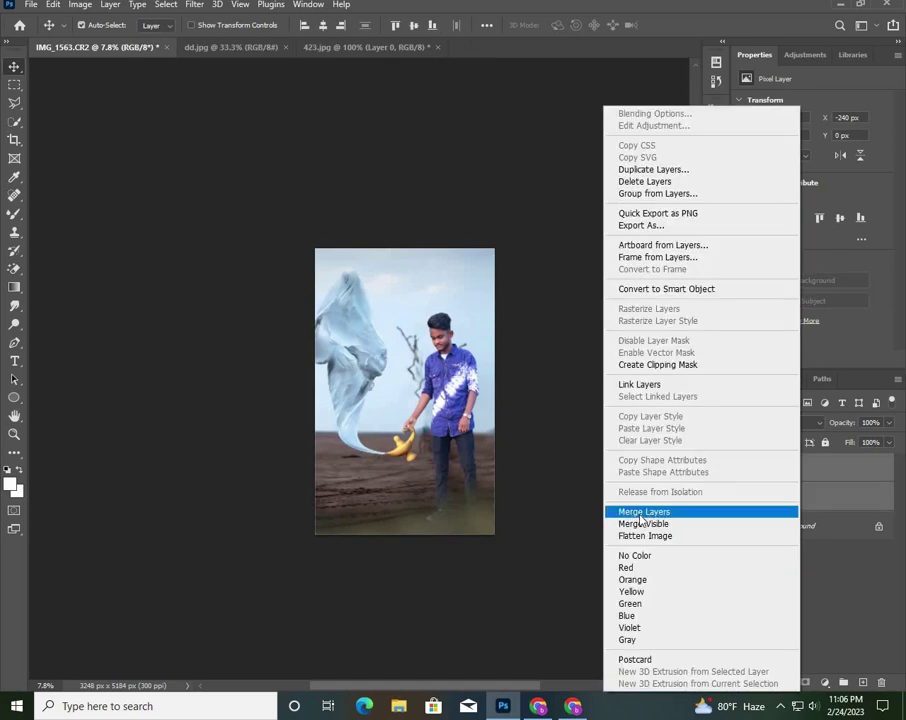
pyautogui.click(646, 509)
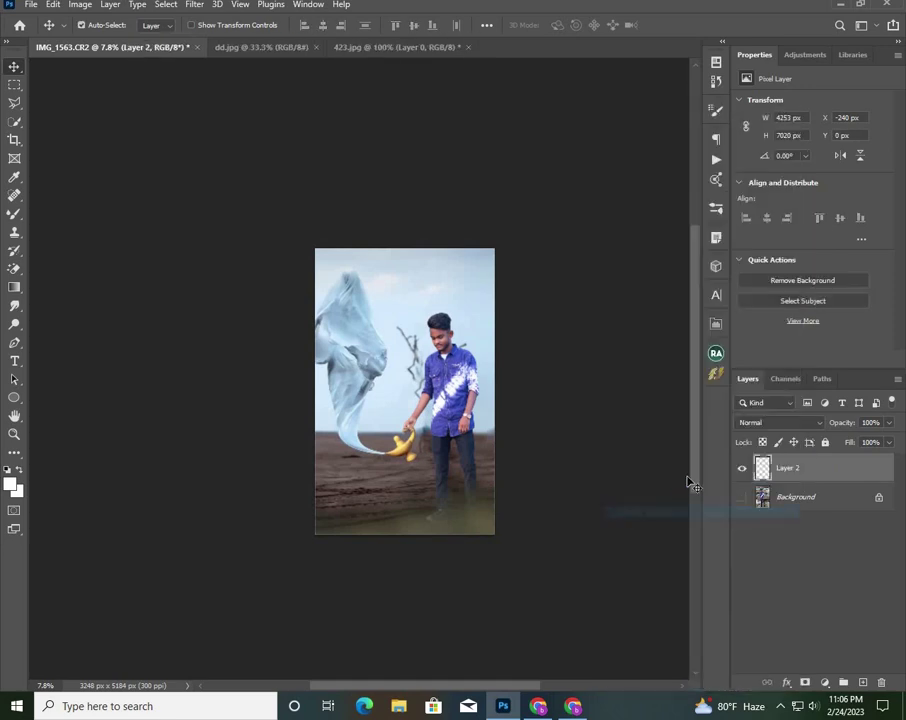
pyautogui.click(716, 326)
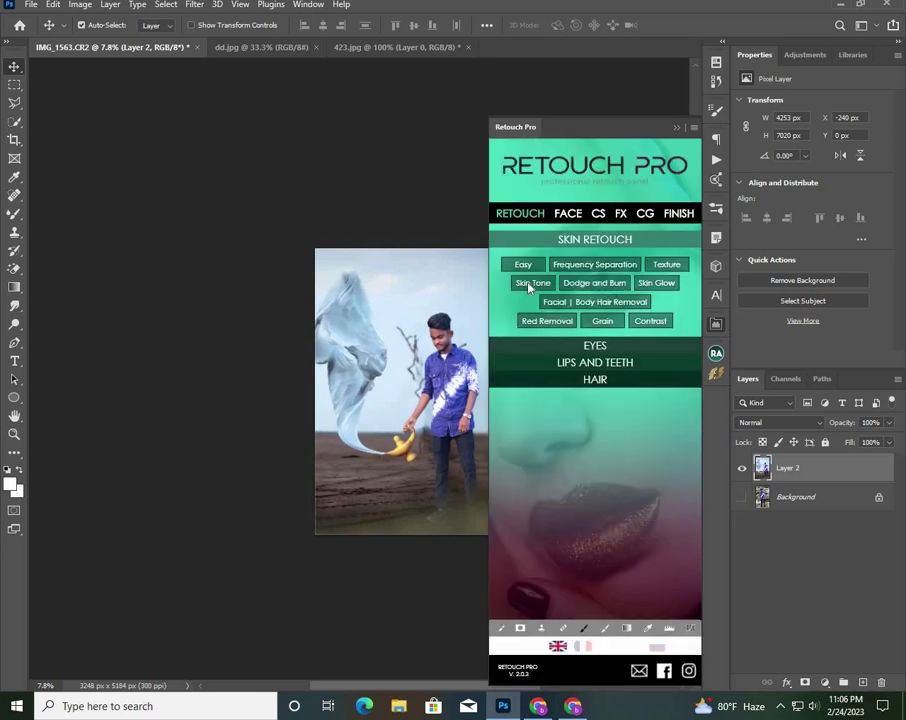
pyautogui.click(676, 128)
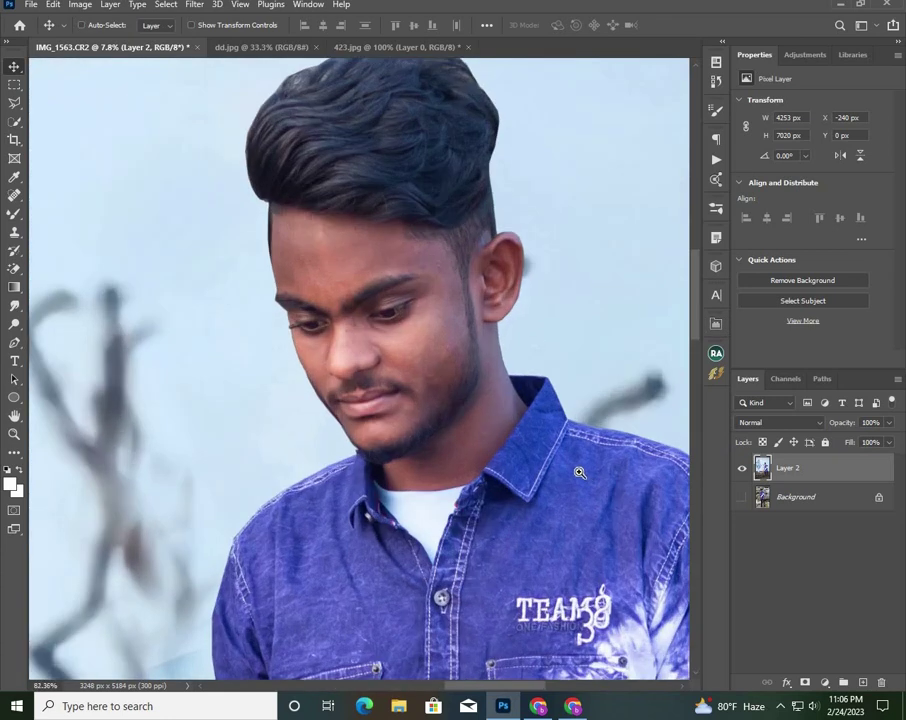
# - Dodge the boy's right cheek, jaw and neck, then duplicate the merged layer
pyautogui.moveTo(446, 341); pyautogui.dragTo(618, 472)
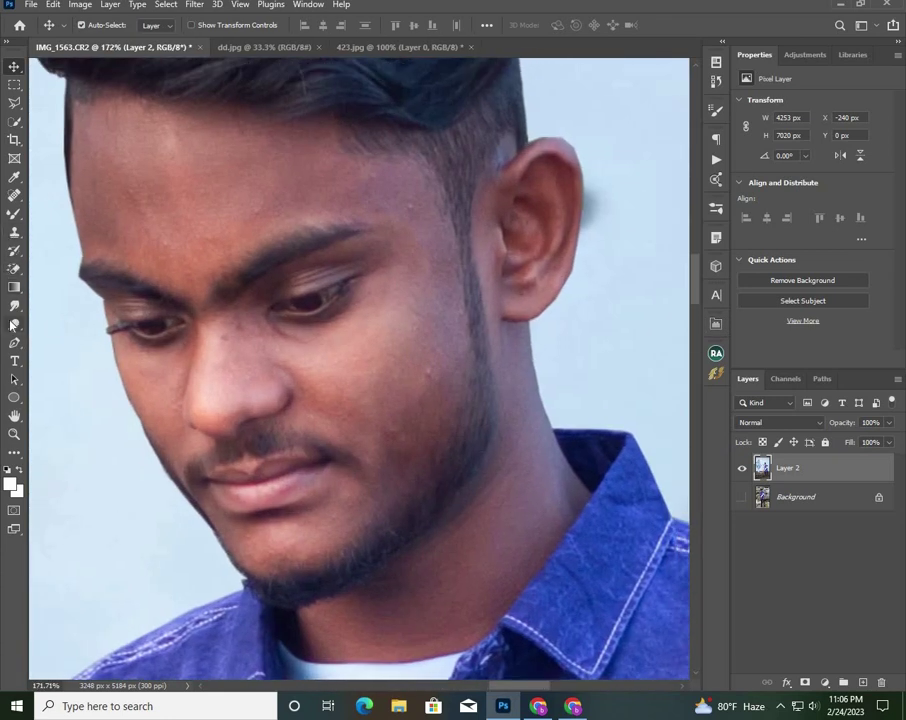
pyautogui.click(14, 324)
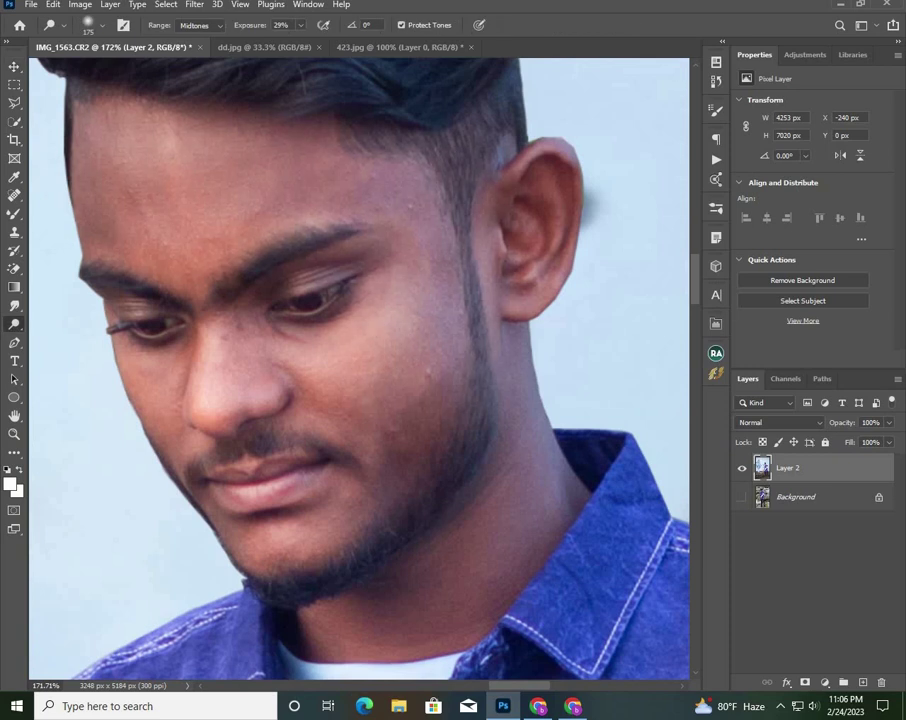
pyautogui.moveTo(500, 220); pyautogui.dragTo(500, 400)
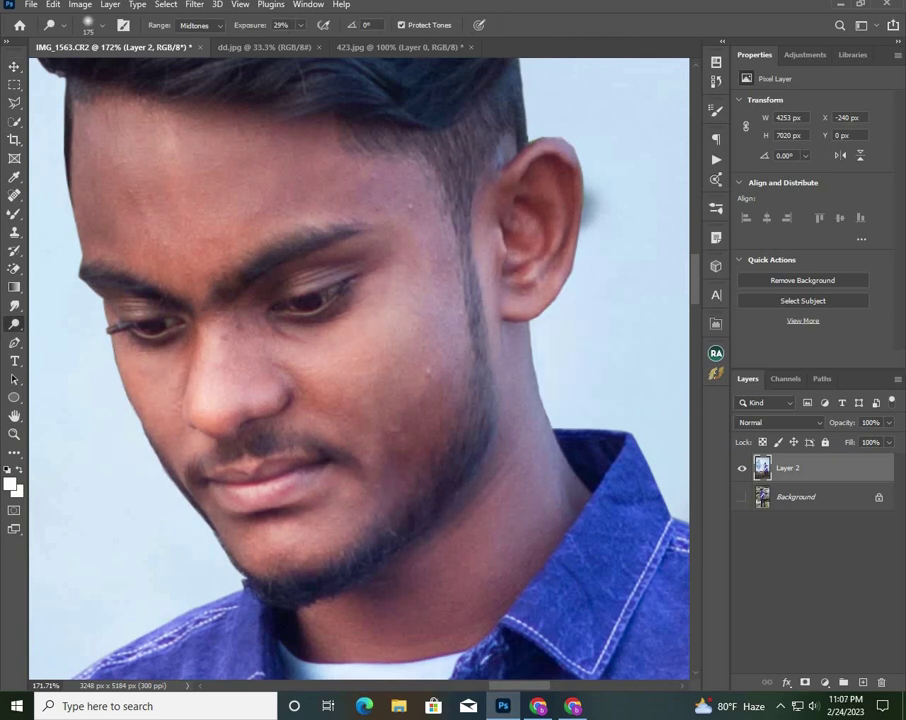
pyautogui.scroll(-5, 291, 285)
pyautogui.scroll(-3, 310, 400)
pyautogui.moveTo(324, 444); pyautogui.dragTo(299, 228)
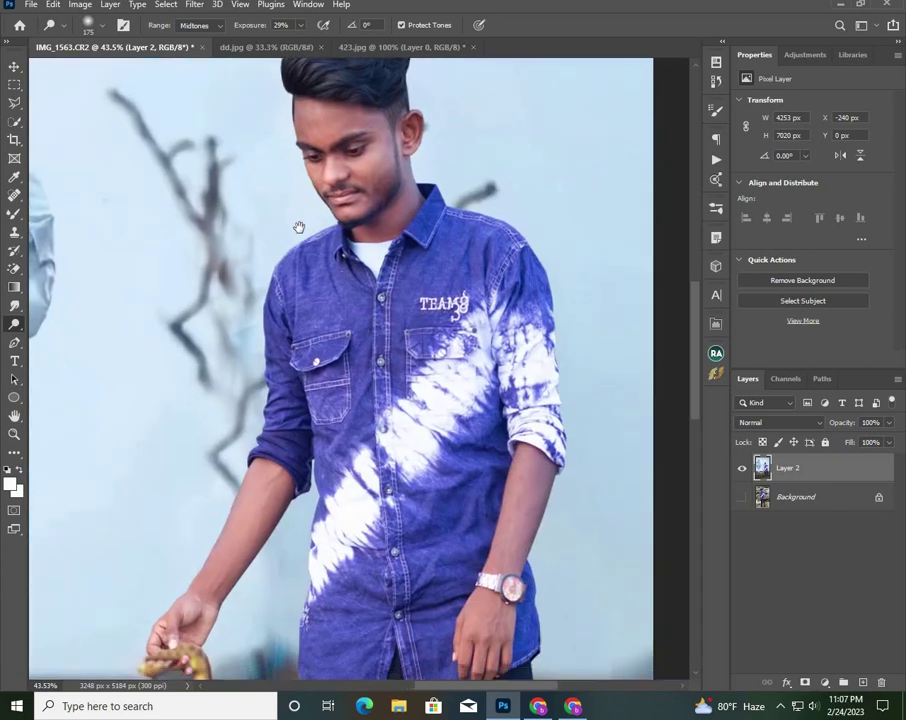
pyautogui.scroll(-1, 299, 228)
pyautogui.scroll(-4, 299, 228)
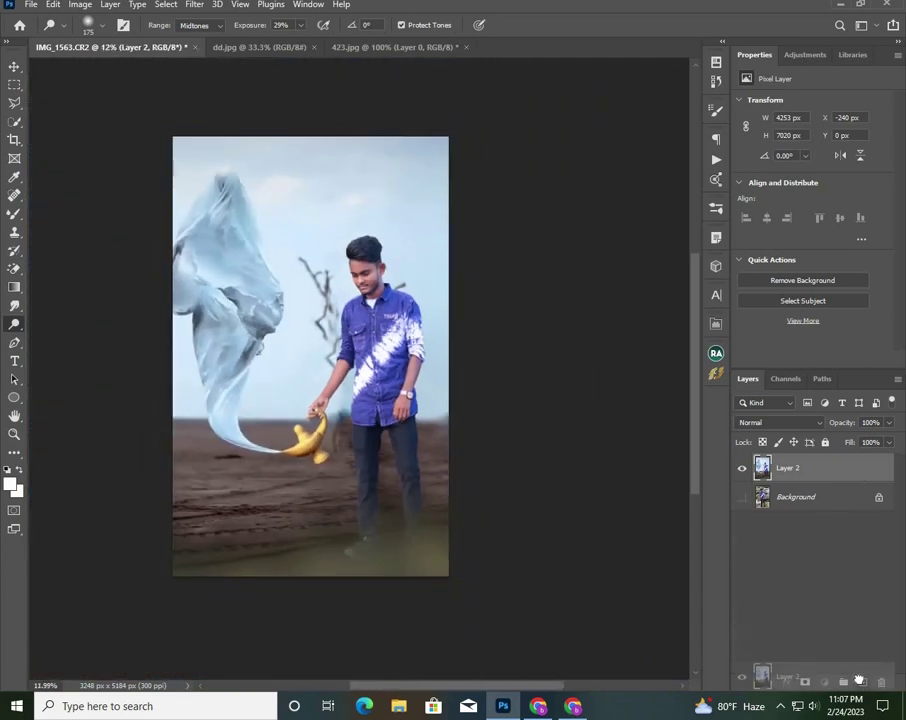
pyautogui.hotkey('ctrl', 'j')
# - Add a Selective Color adjustment and reduce cyan and yellow in the Reds
pyautogui.click(825, 682)
pyautogui.click(822, 672)
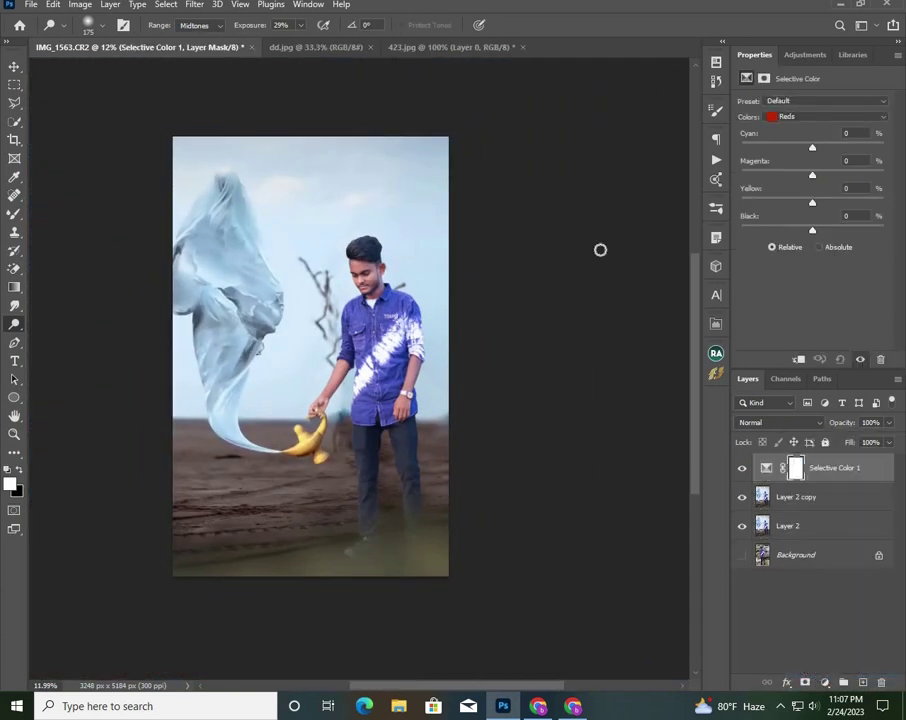
pyautogui.moveTo(812, 150); pyautogui.dragTo(801, 147)
pyautogui.scroll(1, 362, 272)
pyautogui.scroll(4, 362, 272)
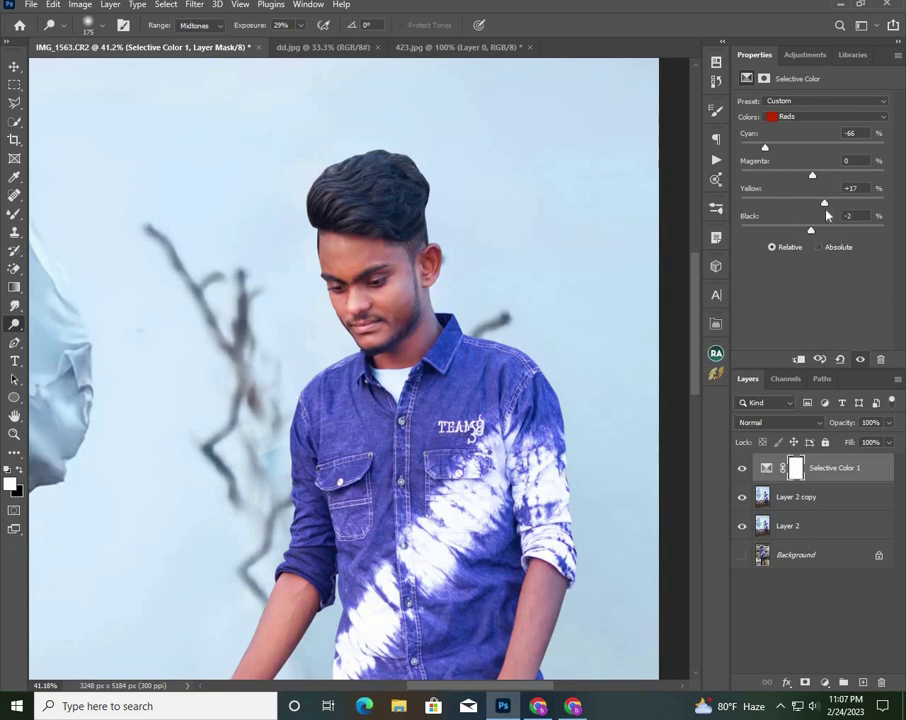
pyautogui.moveTo(824, 204); pyautogui.dragTo(813, 200)
pyautogui.keyDown('alt'); pyautogui.click(466, 247); pyautogui.keyUp('alt')
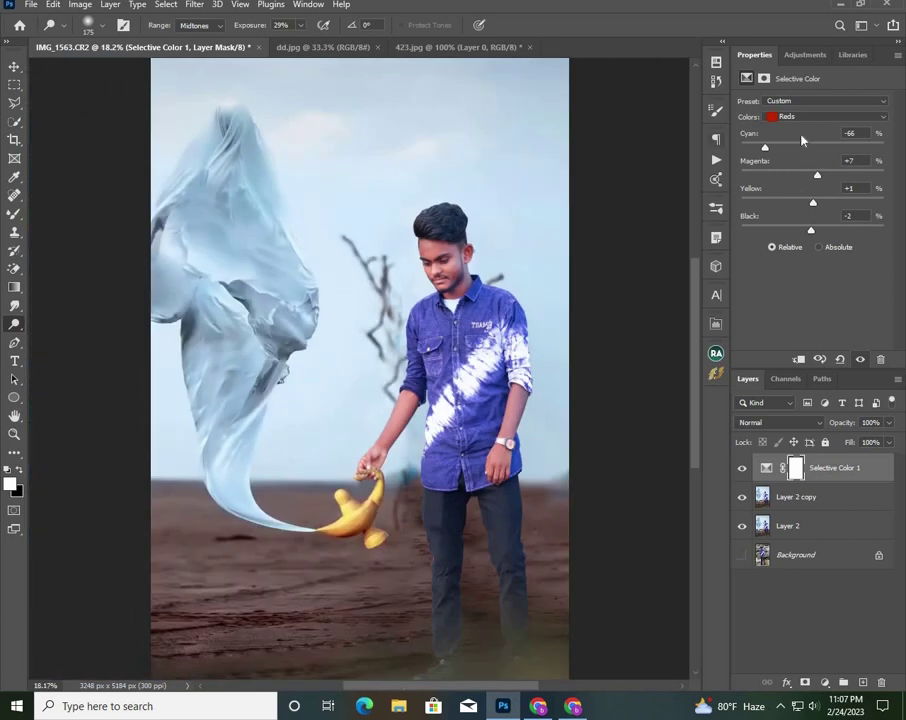
# - In the Cyans range, lower Cyan and raise Black to darken cyan tones
pyautogui.click(805, 117)
pyautogui.click(810, 158)
pyautogui.moveTo(838, 165); pyautogui.dragTo(827, 148)
pyautogui.moveTo(812, 230)
pyautogui.mouseDown()
pyautogui.moveTo(871, 230)
pyautogui.moveTo(856, 230)
pyautogui.mouseUp()
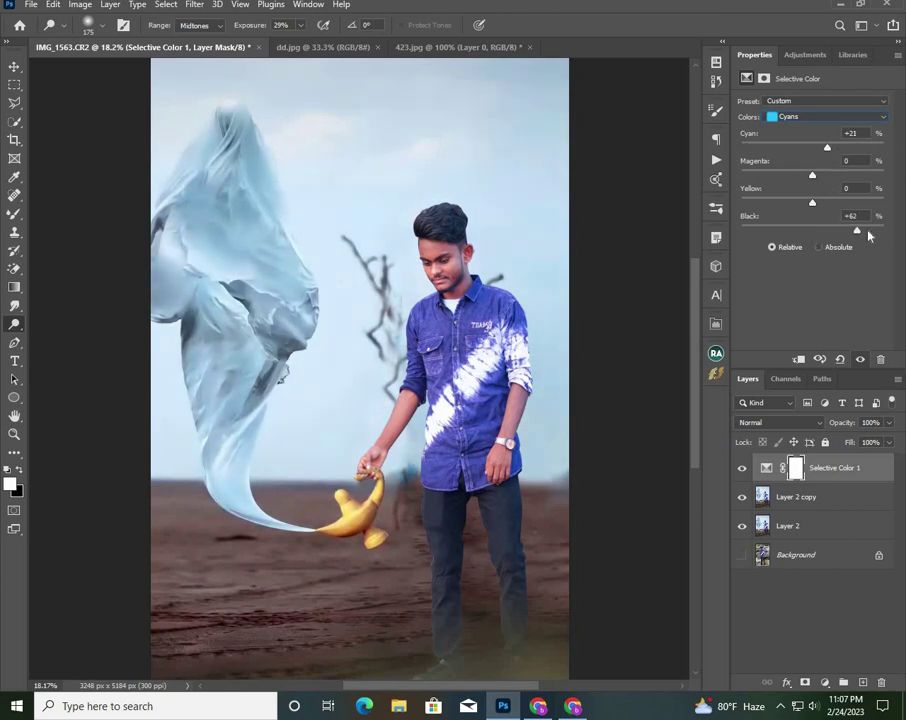
# - Set the Blues range to Cyan +33, Magenta +55 and Black +12
pyautogui.click(783, 117)
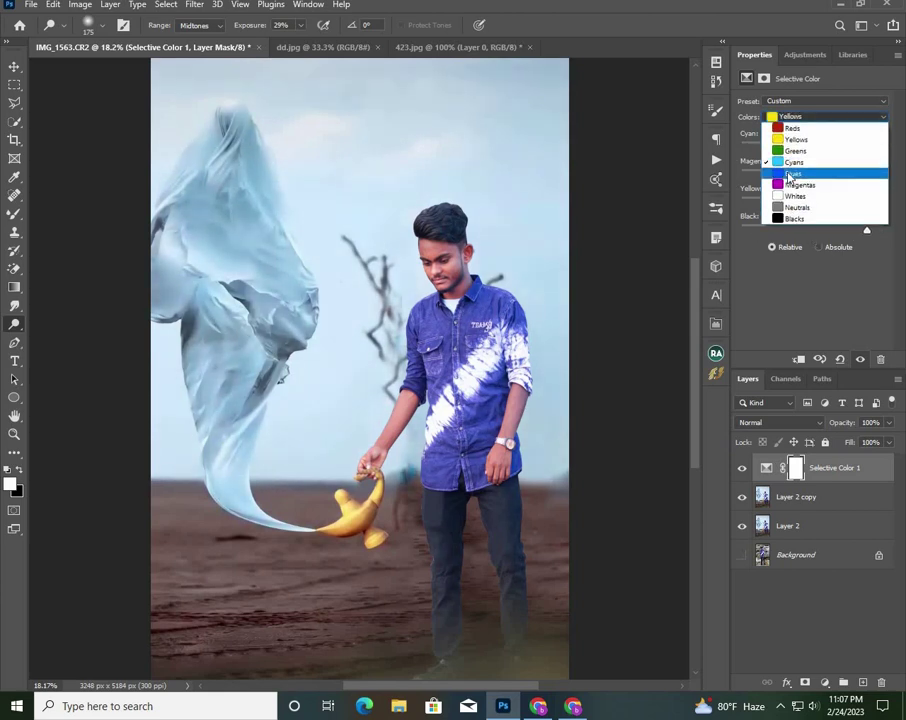
pyautogui.click(800, 176)
pyautogui.moveTo(785, 148)
pyautogui.mouseDown()
pyautogui.moveTo(849, 148)
pyautogui.moveTo(853, 178)
pyautogui.mouseUp()
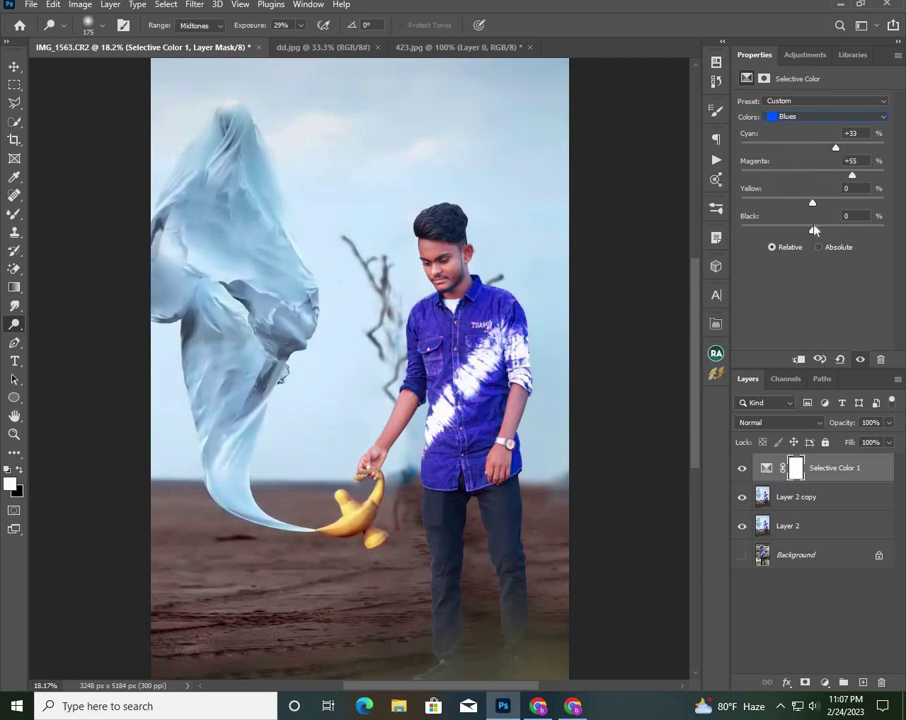
pyautogui.click(830, 232)
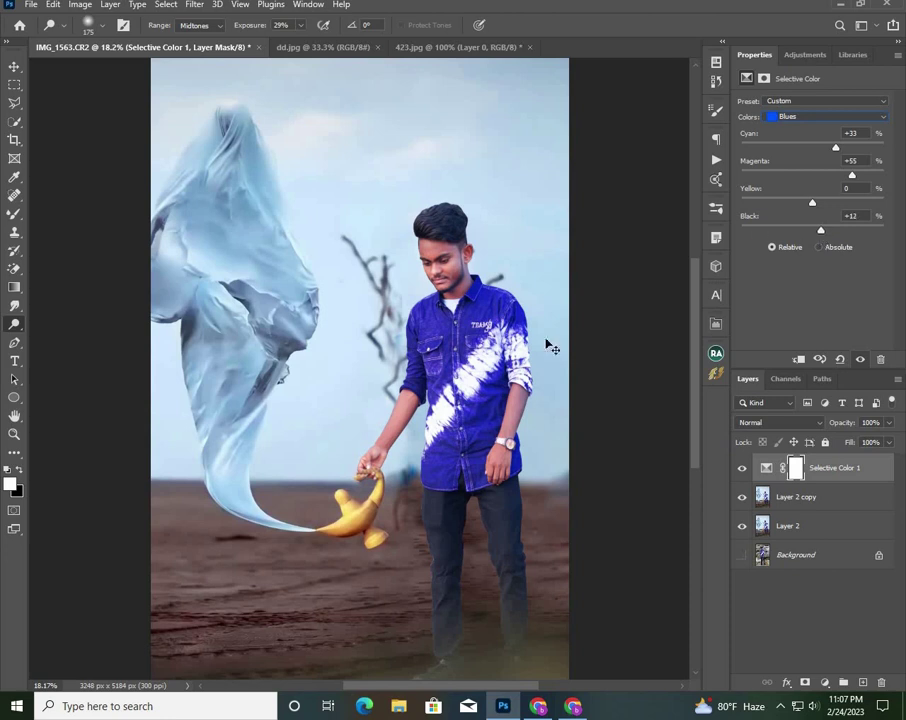
pyautogui.moveTo(367, 357)
pyautogui.mouseDown()
pyautogui.moveTo(439, 382)
pyautogui.moveTo(405, 380)
pyautogui.mouseUp()
# - Merge the layer copy into Selective Color 1
pyautogui.rightClick(841, 500)
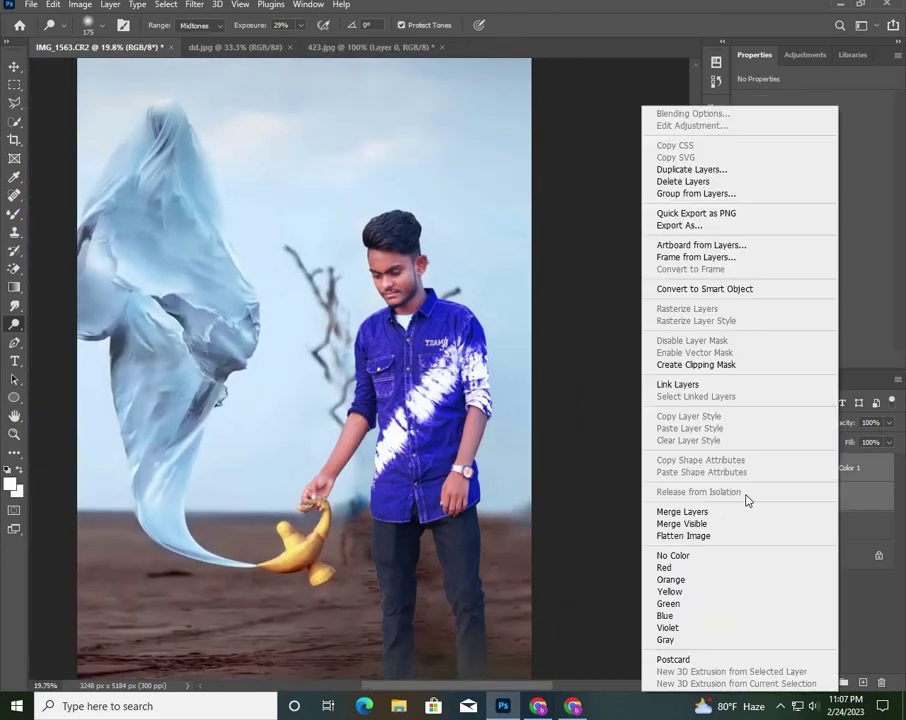
pyautogui.click(706, 510)
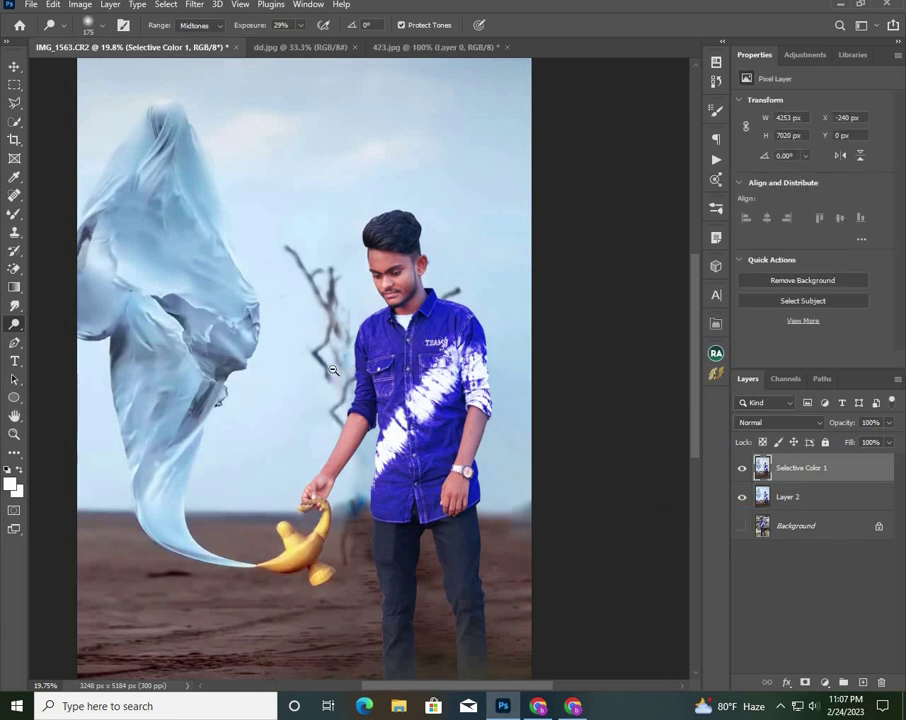
pyautogui.scroll(-5, 413, 342)
pyautogui.scroll(3, 365, 360)
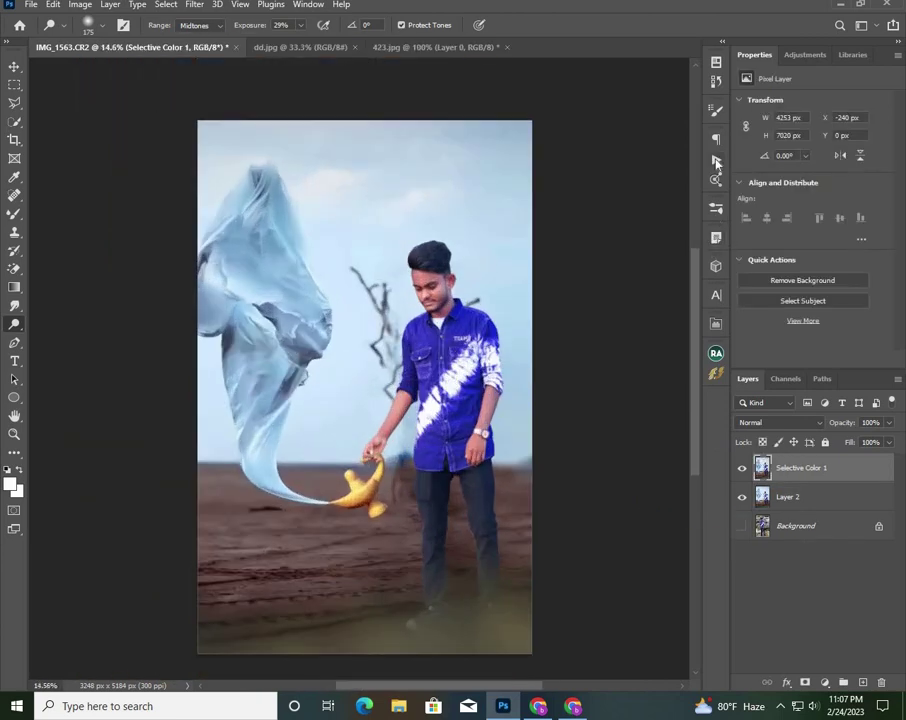
# - Play the Frequency Separation action and confirm its Gaussian Blur
pyautogui.click(716, 161)
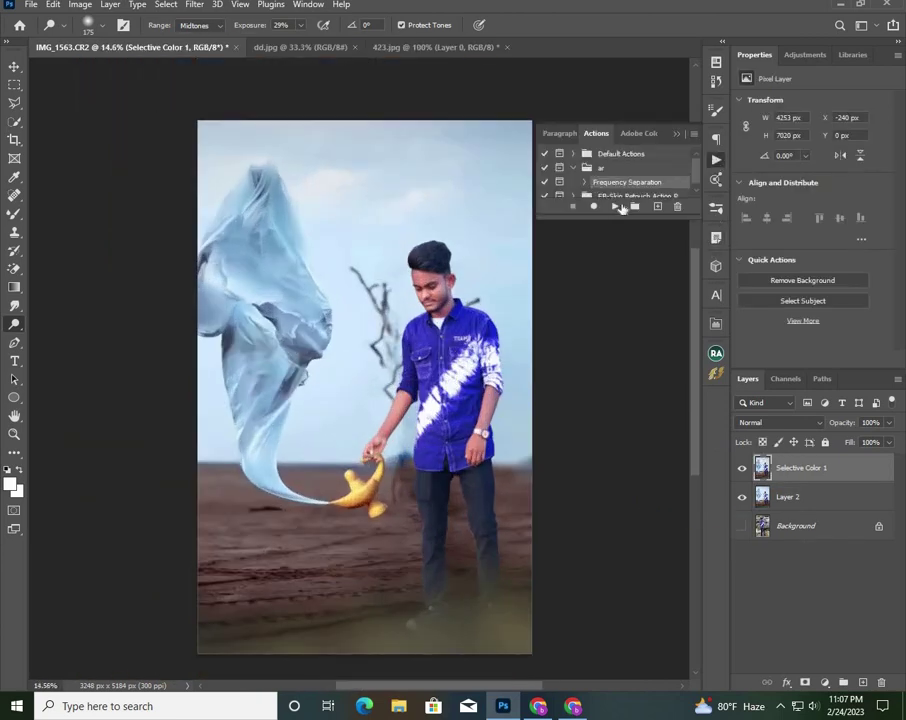
pyautogui.click(616, 207)
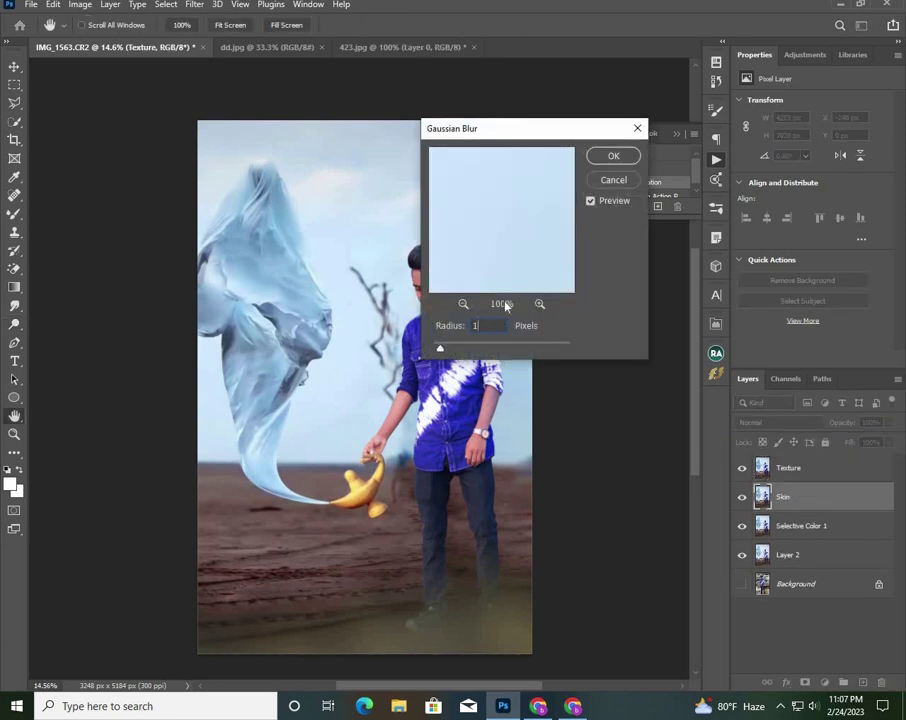
pyautogui.click(613, 157)
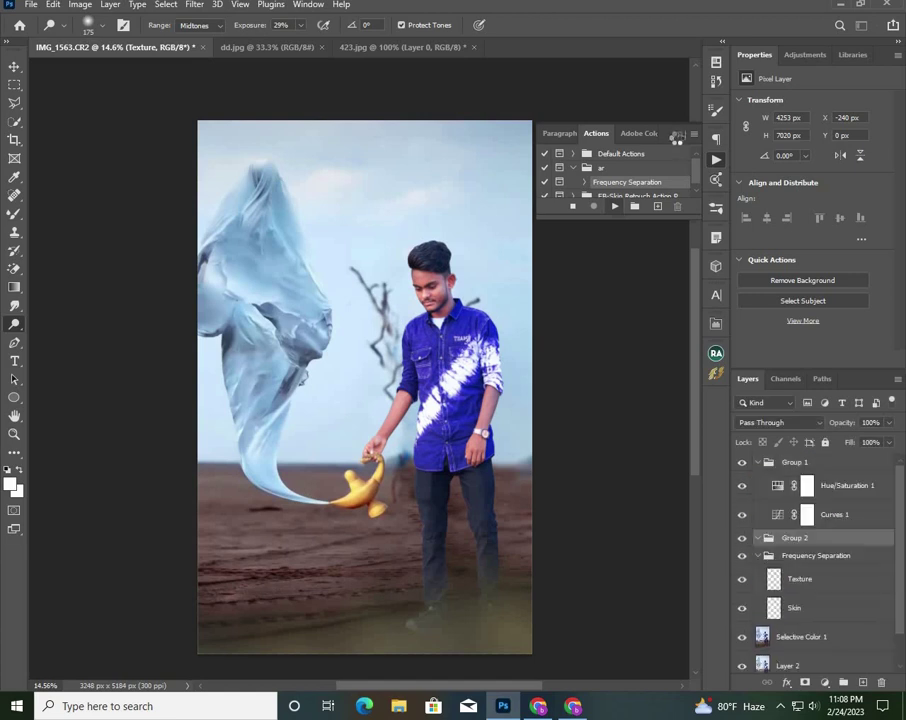
# - Blend the boy's face, neck, arm and hand smooth with the Mixer Brush on the Skin layer
pyautogui.click(676, 135)
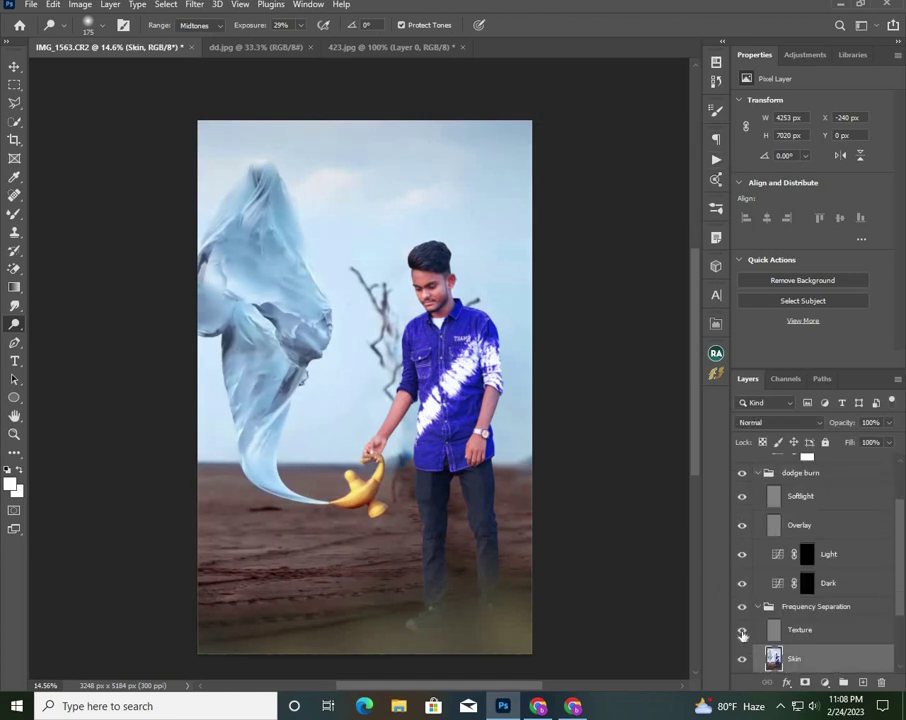
pyautogui.press('b')
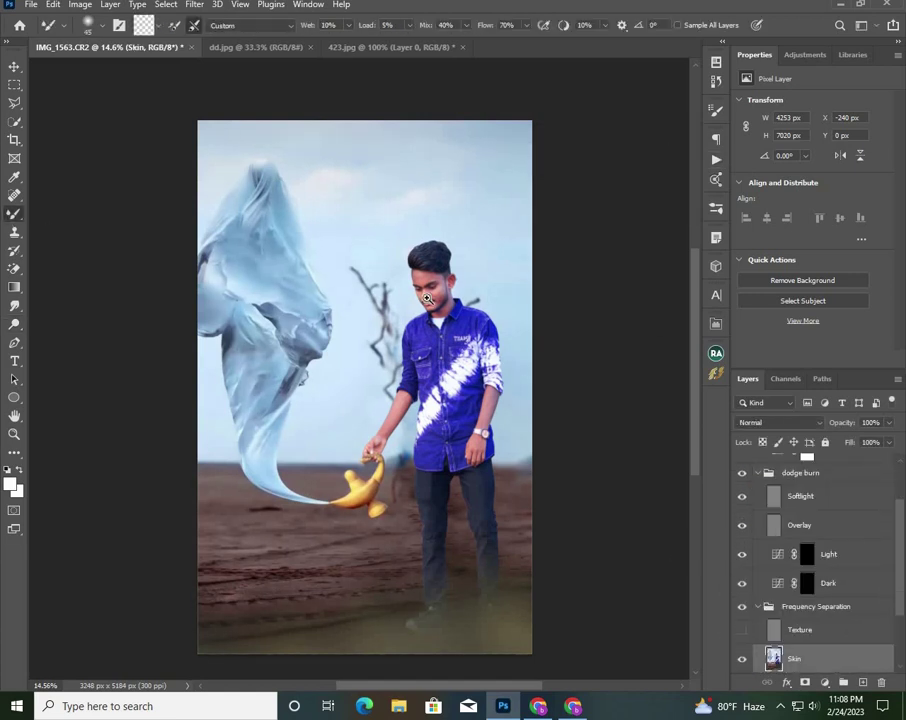
pyautogui.scroll(10, 410, 250)
pyautogui.moveTo(205, 309); pyautogui.dragTo(208, 296)
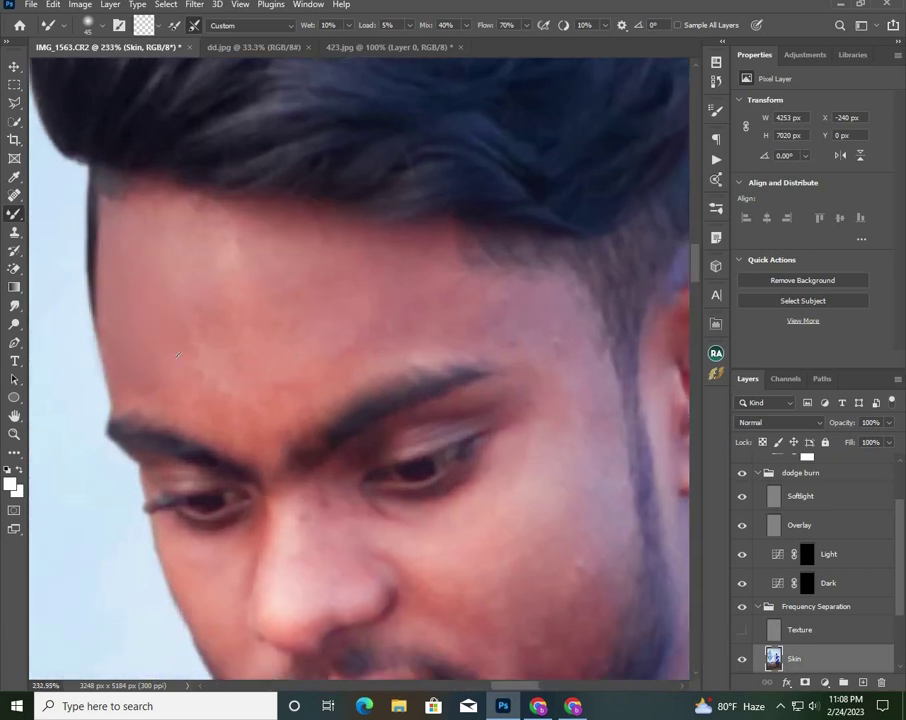
pyautogui.moveTo(250, 205); pyautogui.dragTo(80, 180)
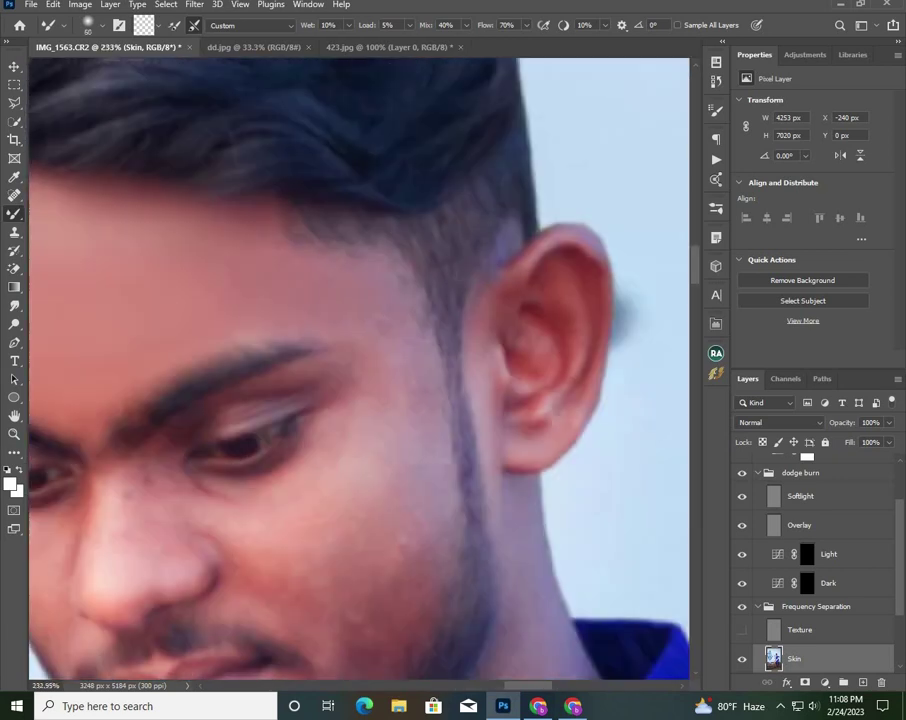
pyautogui.hscroll(3, 350, 320)
pyautogui.scroll(-2, 344, 312)
pyautogui.scroll(-3, 380, 360)
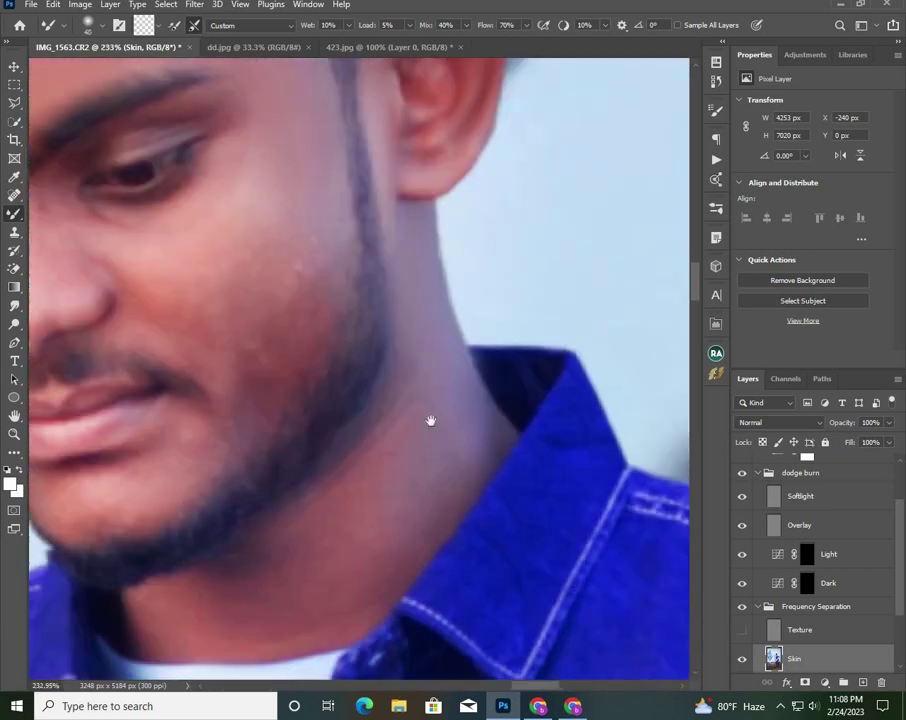
pyautogui.scroll(-2, 424, 416)
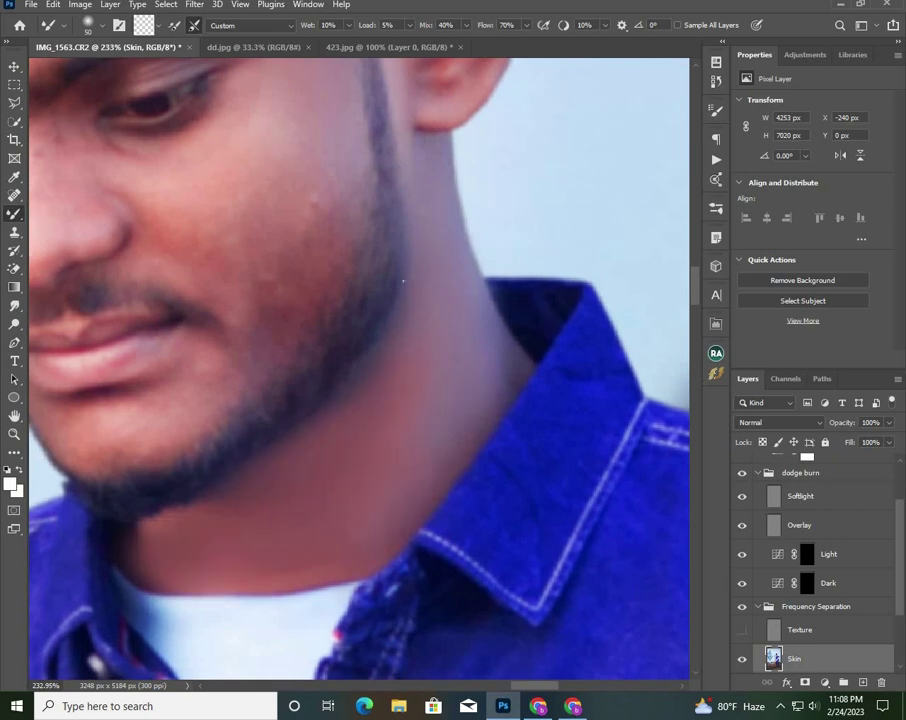
pyautogui.scroll(3, 403, 281)
pyautogui.hscroll(-1, 403, 281)
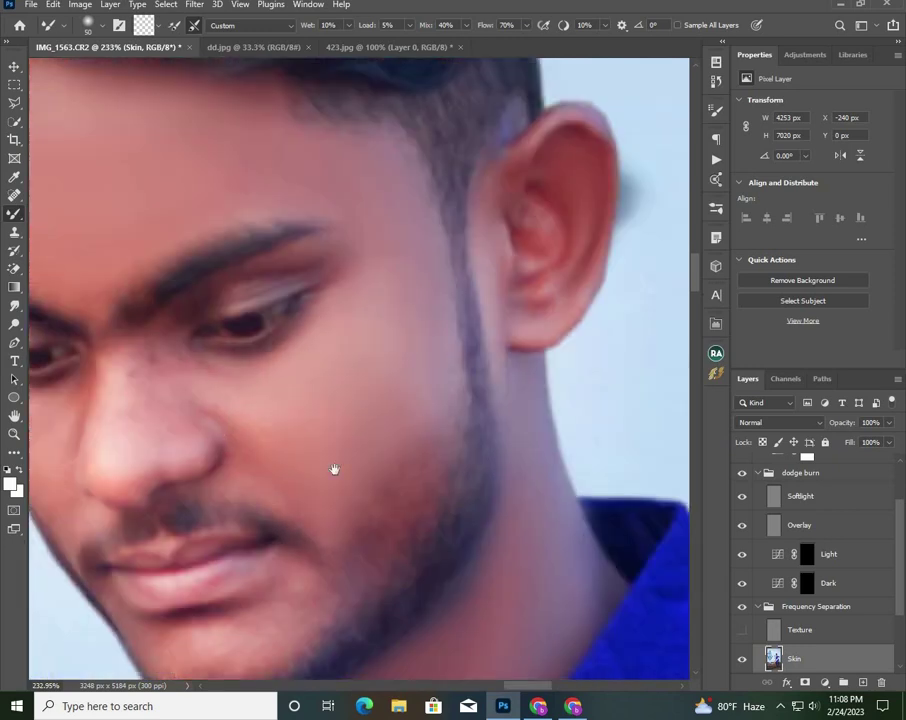
pyautogui.hscroll(-3, 335, 469)
pyautogui.scroll(1, 335, 469)
pyautogui.hscroll(-1, 299, 485)
pyautogui.scroll(-1, 289, 433)
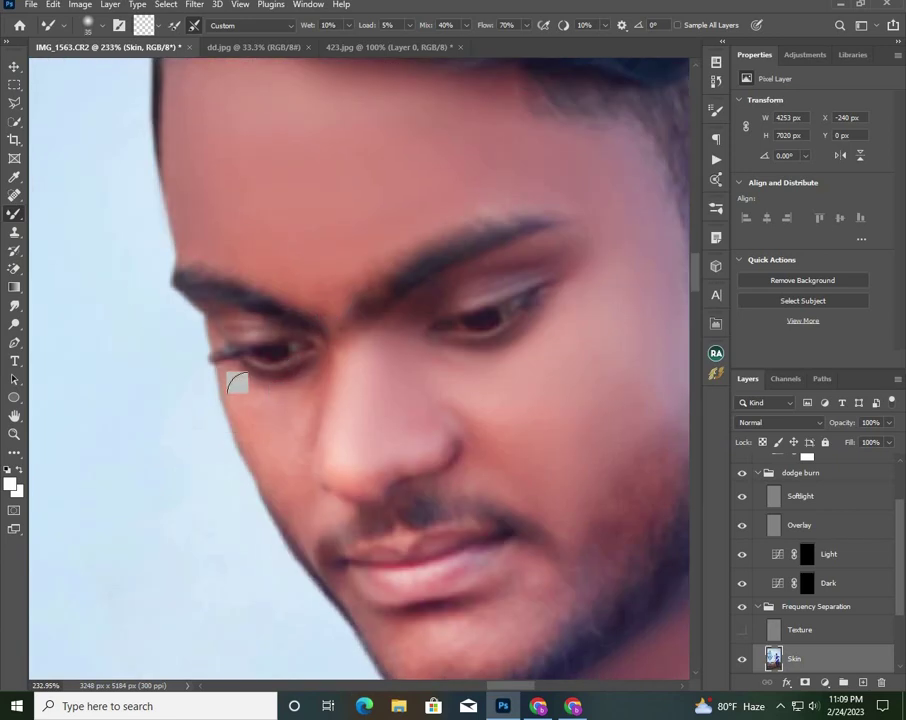
pyautogui.scroll(-1, 464, 386)
pyautogui.scroll(-1, 432, 457)
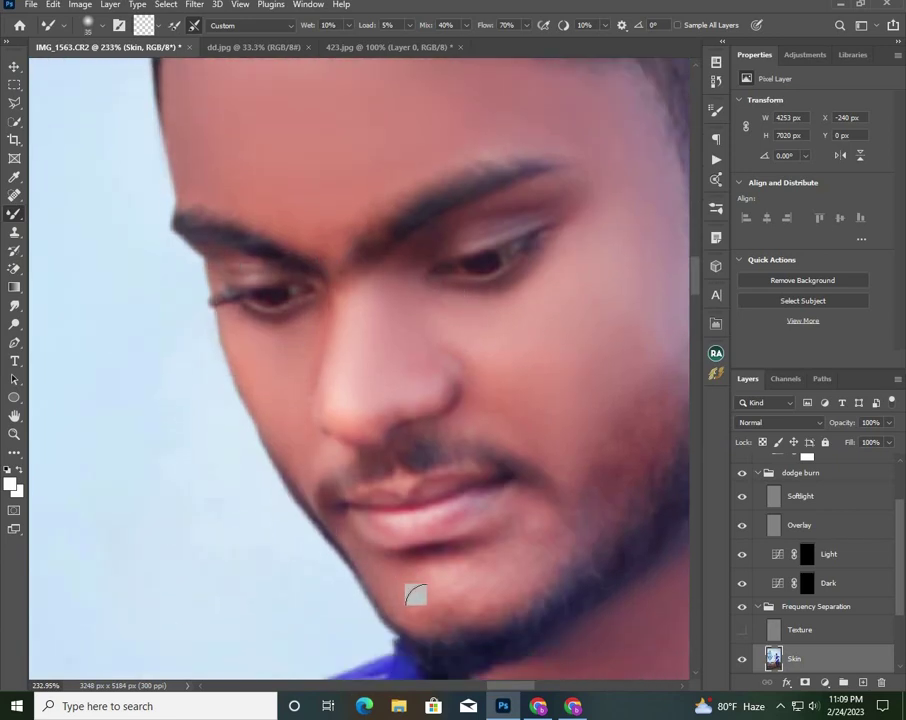
pyautogui.scroll(2, 475, 507)
pyautogui.scroll(-5, 277, 368)
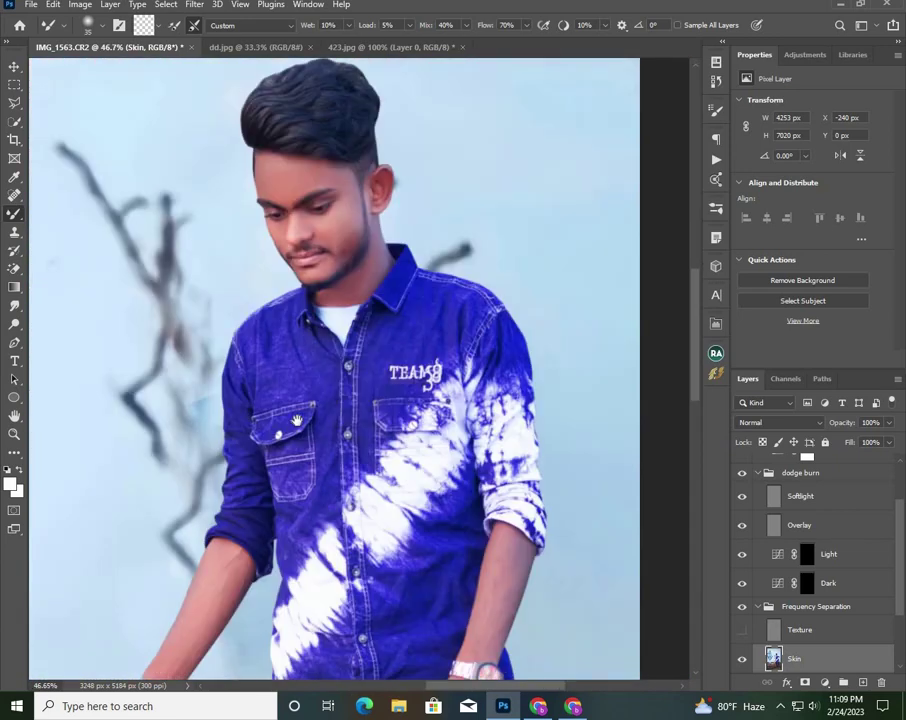
pyautogui.scroll(3, 297, 421)
pyautogui.scroll(-2, 360, 370)
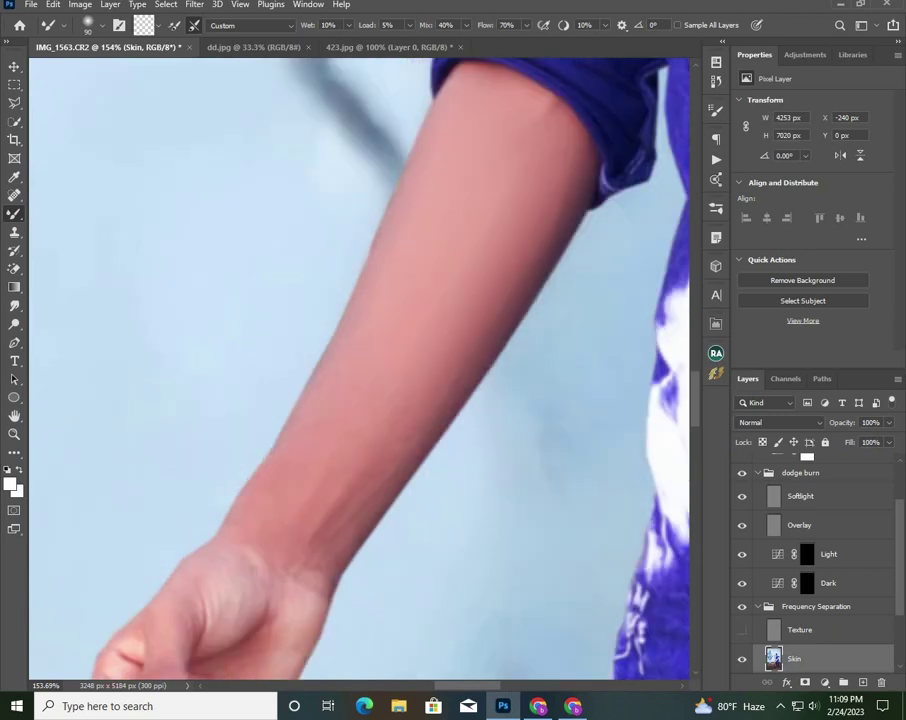
pyautogui.scroll(-2, 360, 370)
pyautogui.scroll(-5, 254, 424)
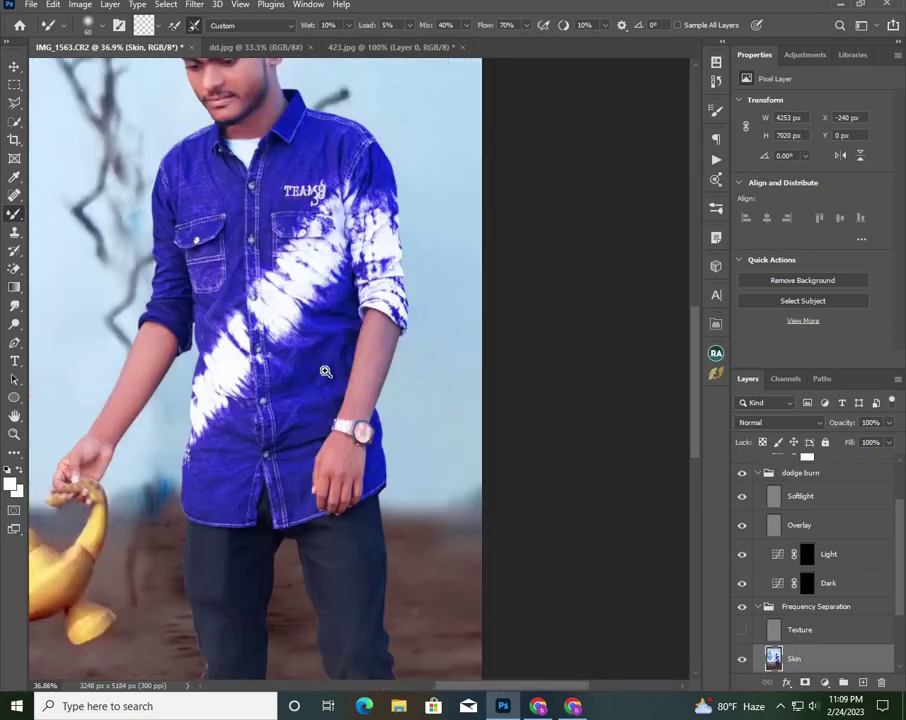
pyautogui.scroll(5, 324, 372)
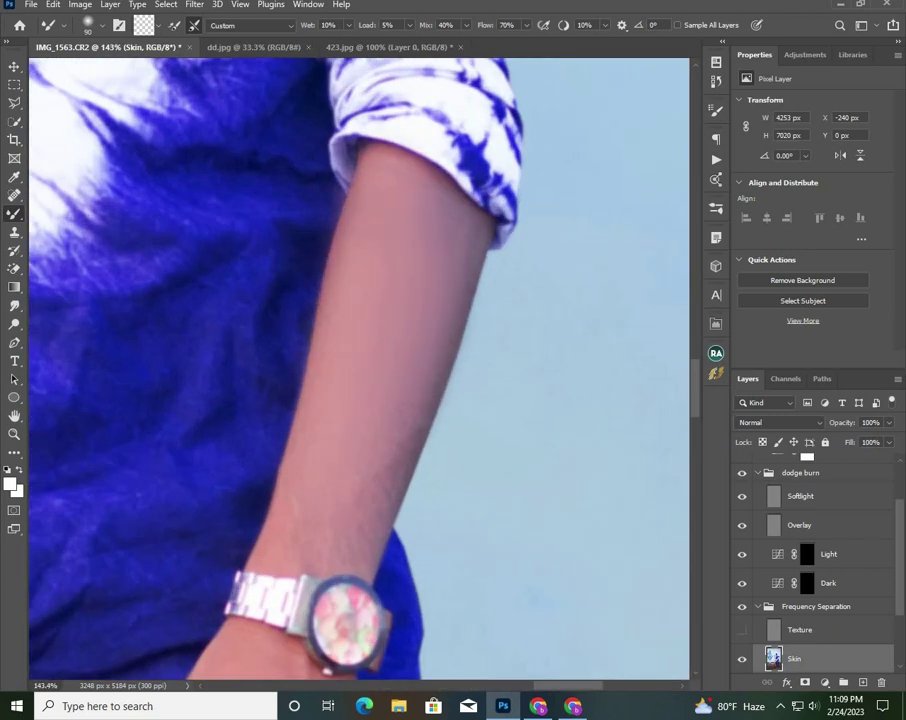
pyautogui.scroll(-1, 325, 240)
pyautogui.scroll(-3, 205, 305)
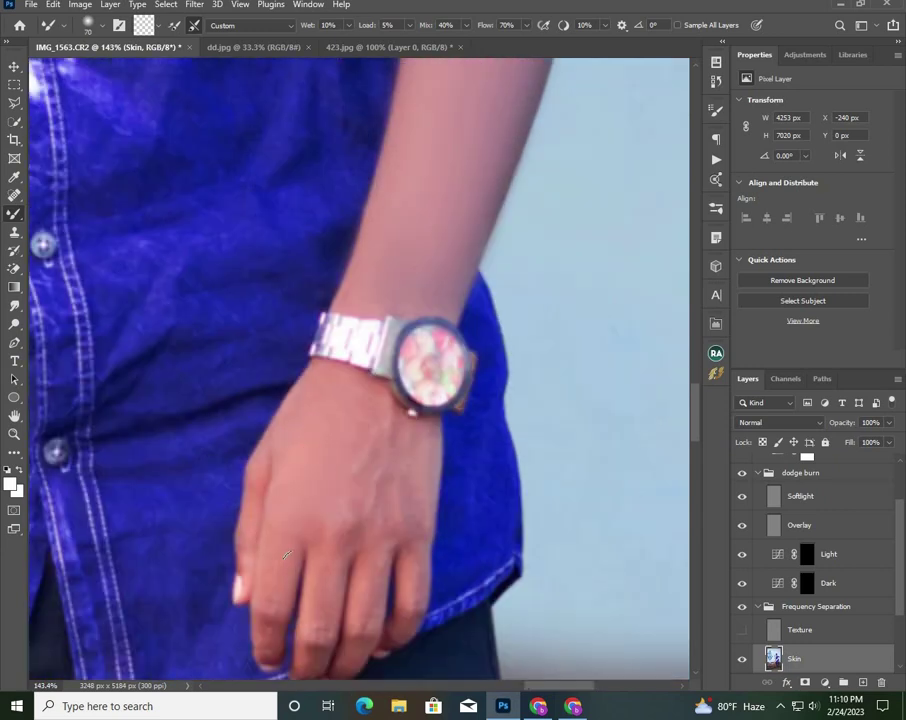
pyautogui.scroll(-1, 252, 502)
pyautogui.scroll(-4, 252, 502)
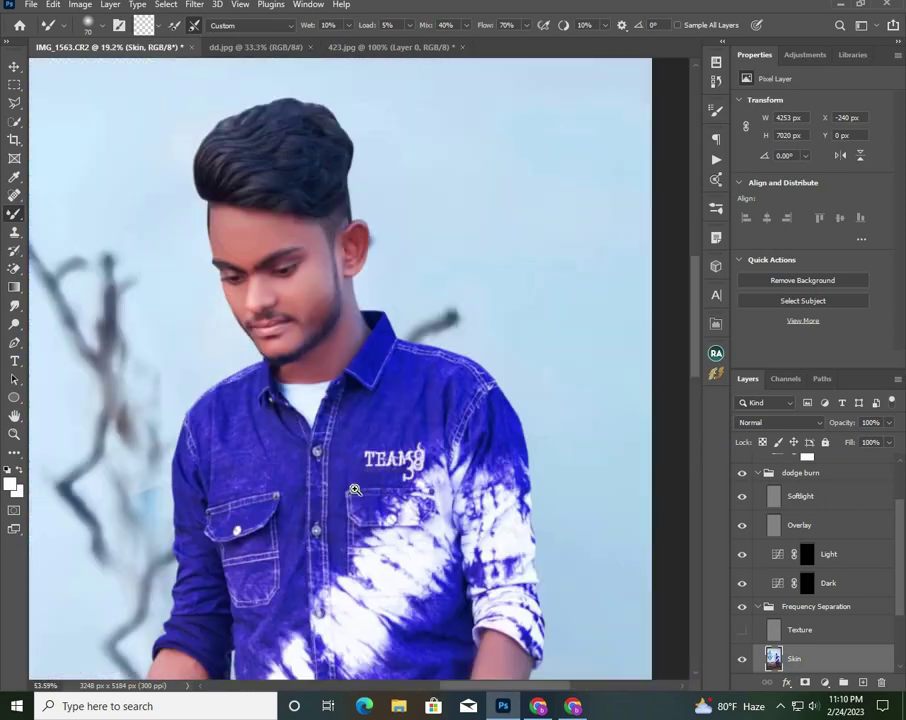
pyautogui.scroll(4, 320, 314)
pyautogui.scroll(-4, 326, 286)
pyautogui.scroll(5, 326, 286)
pyautogui.scroll(-1, 326, 286)
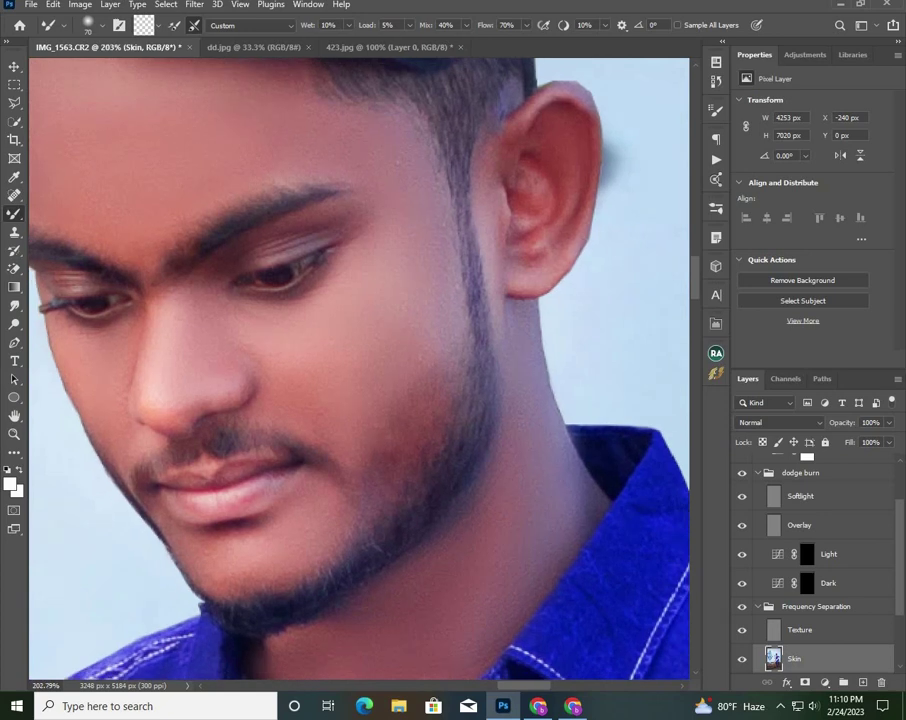
pyautogui.scroll(-5, 381, 403)
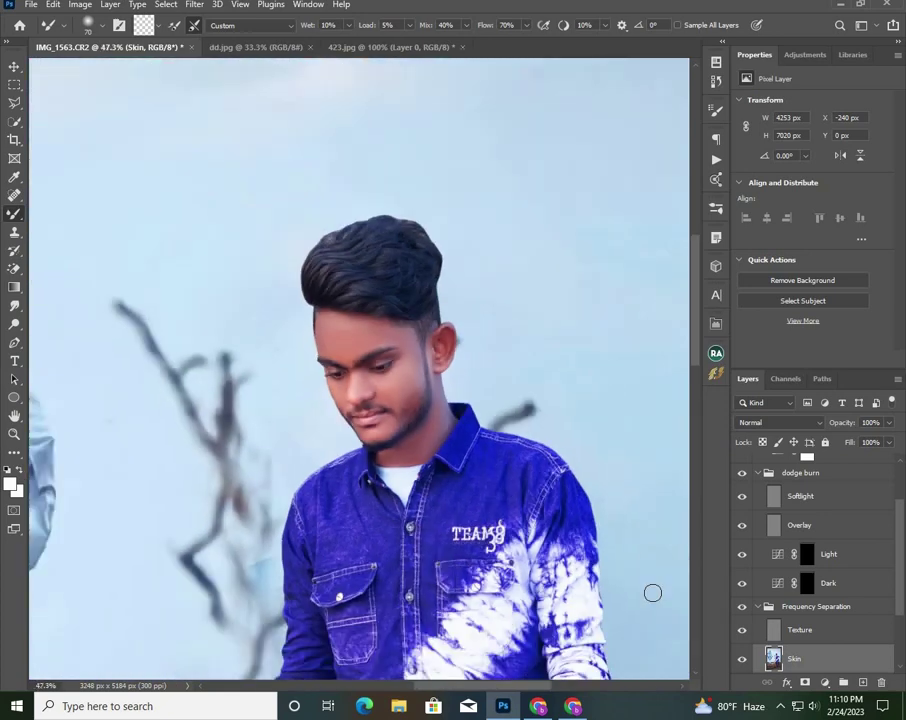
# - Collapse the Frequency Separation, dodge burn and Group 1 groups in the Layers panel
pyautogui.click(765, 607)
pyautogui.scroll(1, 759, 540)
pyautogui.click(758, 527)
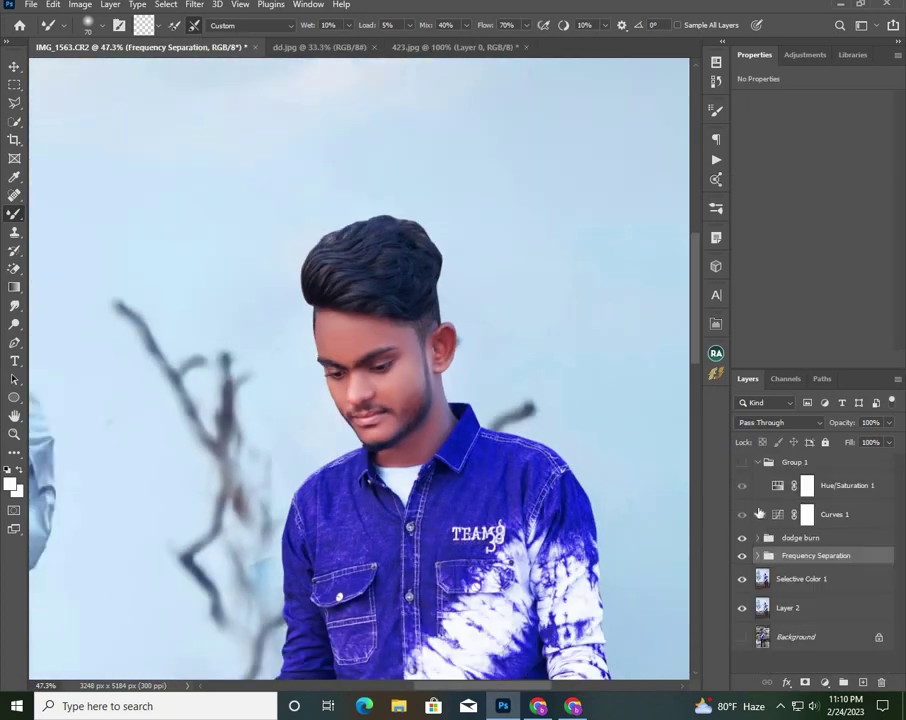
pyautogui.click(758, 462)
# - Merge Group 1 through Layer 2 into one Group 1 layer and duplicate it
pyautogui.keyDown('ctrl'); pyautogui.click(815, 463); pyautogui.keyUp('ctrl')
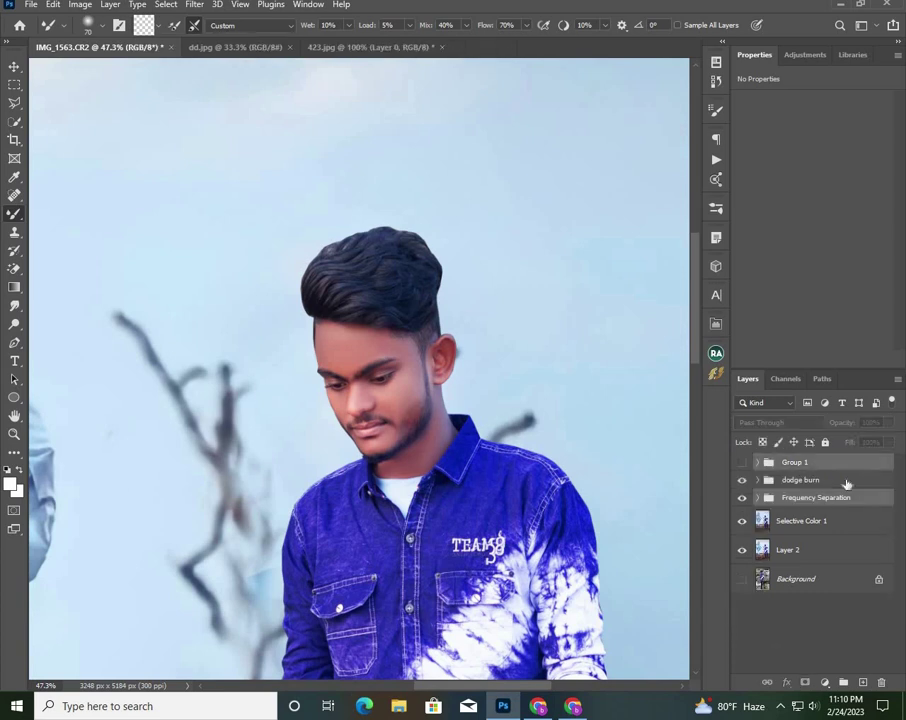
pyautogui.keyDown('ctrl'); pyautogui.click(845, 480); pyautogui.keyUp('ctrl')
pyautogui.keyDown('shift'); pyautogui.click(826, 549); pyautogui.keyUp('shift')
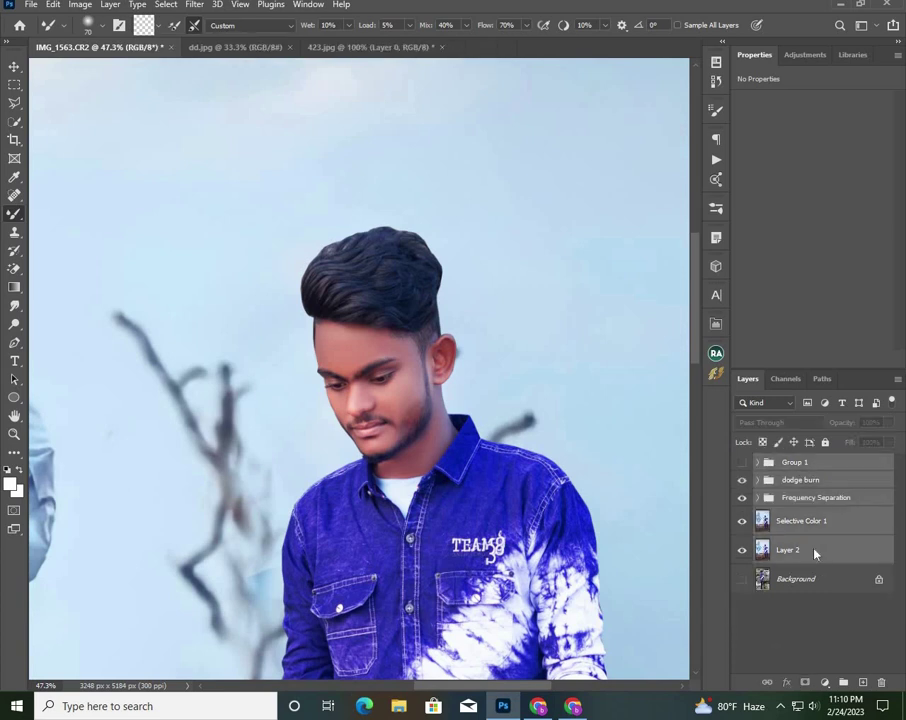
pyautogui.rightClick(815, 549)
pyautogui.click(720, 511)
pyautogui.moveTo(790, 467); pyautogui.dragTo(843, 682)
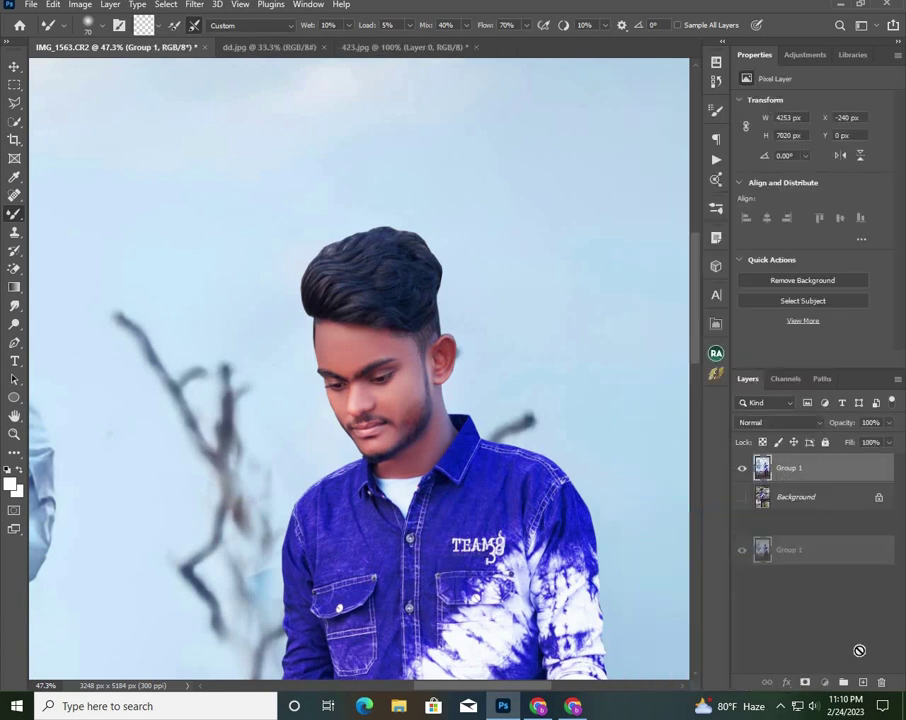
pyautogui.click(195, 4)
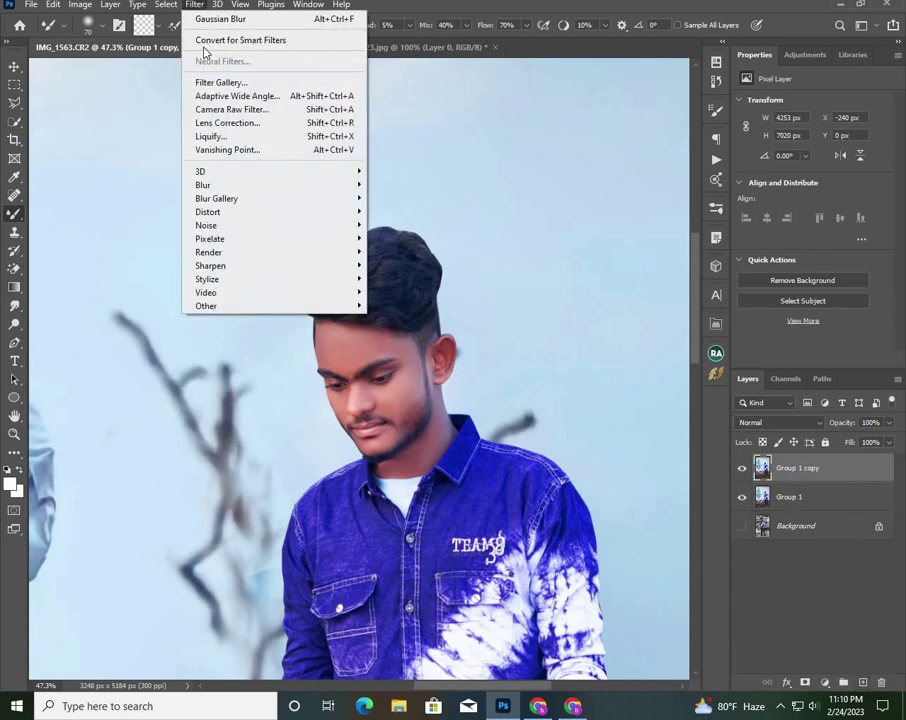
pyautogui.click(212, 106)
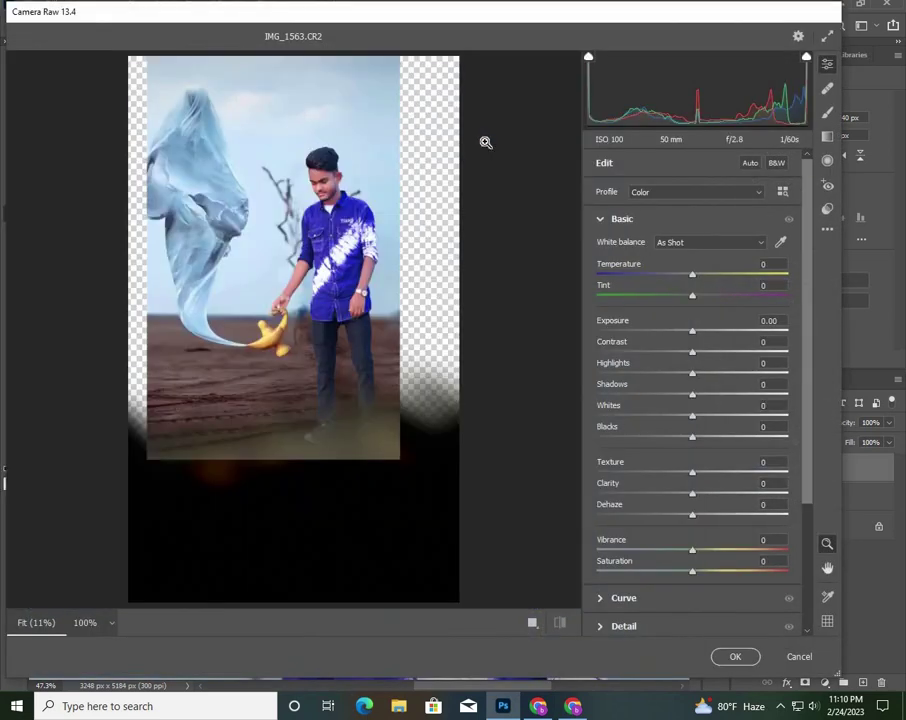
pyautogui.click(799, 656)
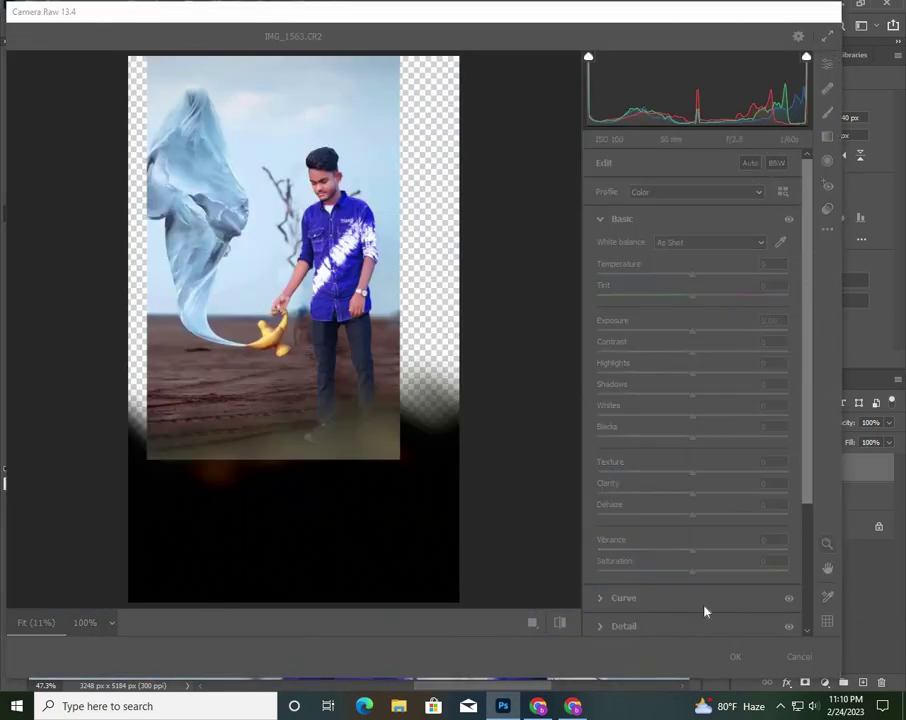
pyautogui.scroll(-5, 433, 477)
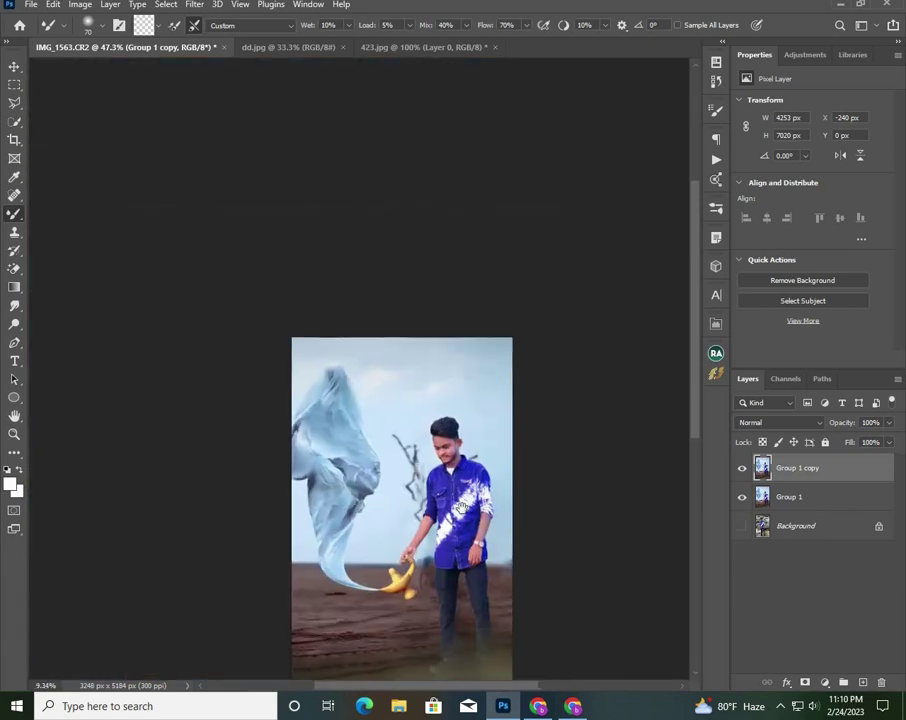
pyautogui.moveTo(402, 673); pyautogui.dragTo(340, 591)
pyautogui.press('c')
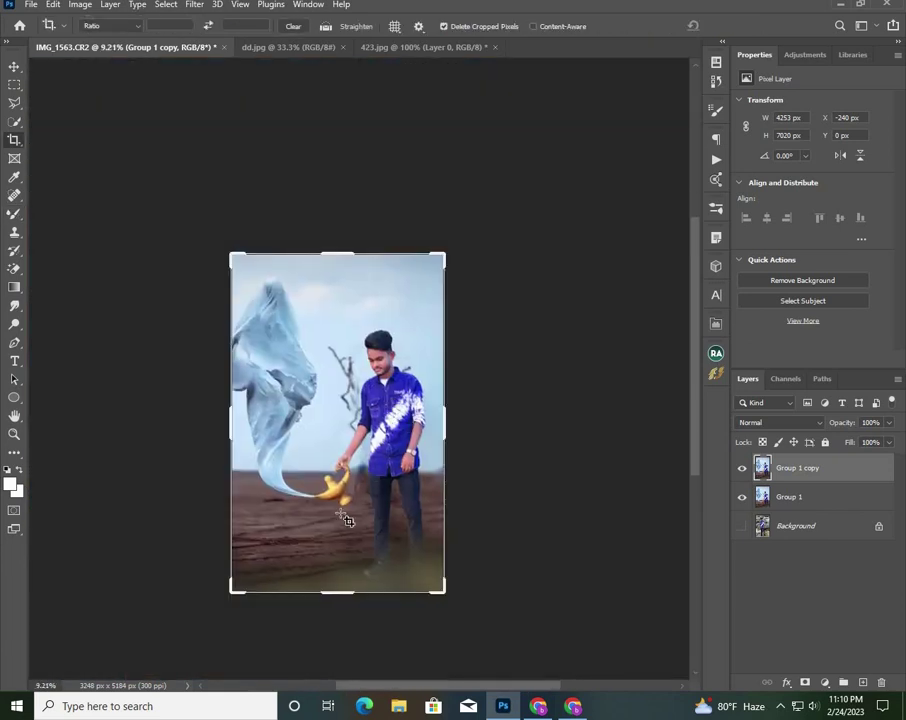
pyautogui.moveTo(345, 519); pyautogui.dragTo(335, 528)
pyautogui.press('Escape')
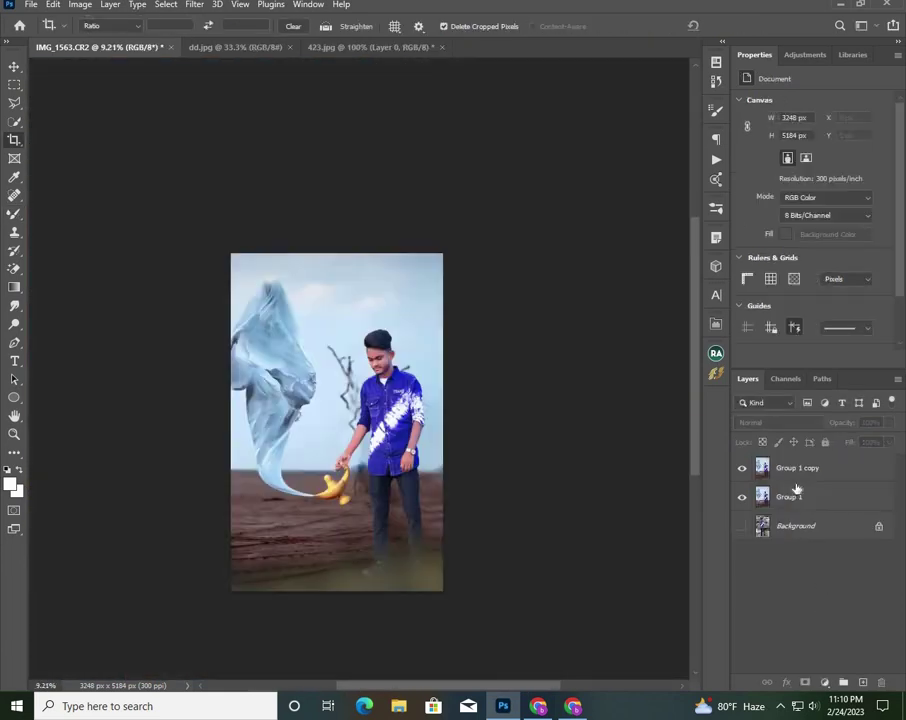
pyautogui.click(811, 477)
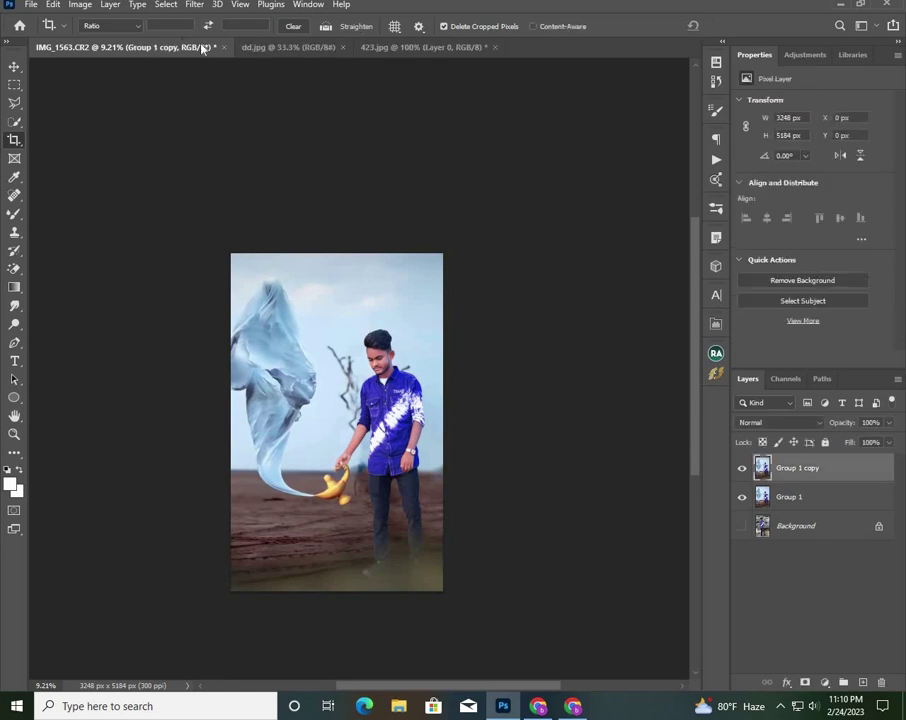
pyautogui.click(196, 14)
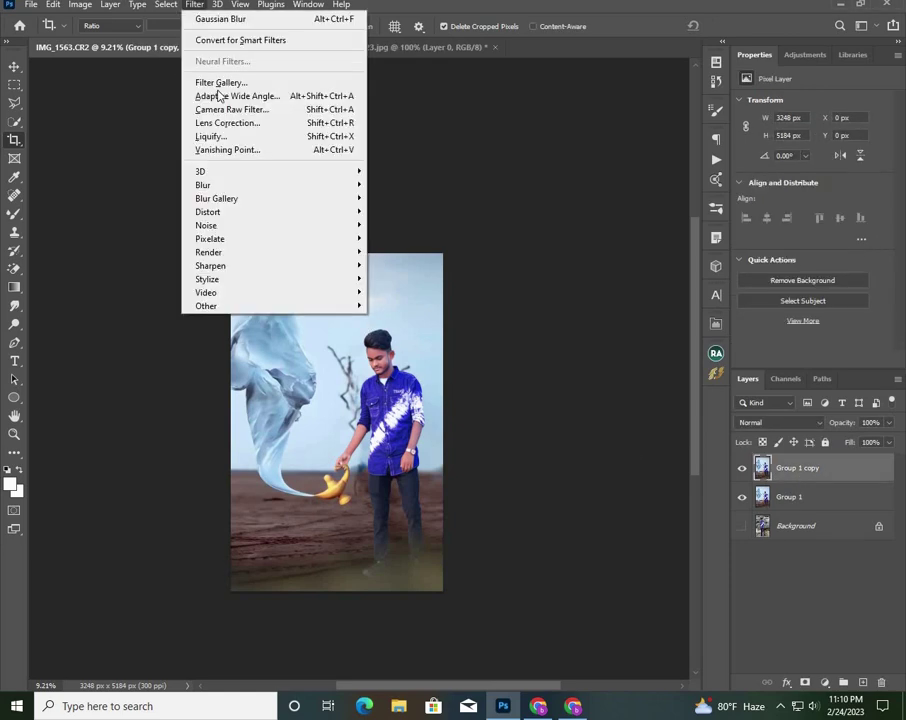
pyautogui.click(222, 110)
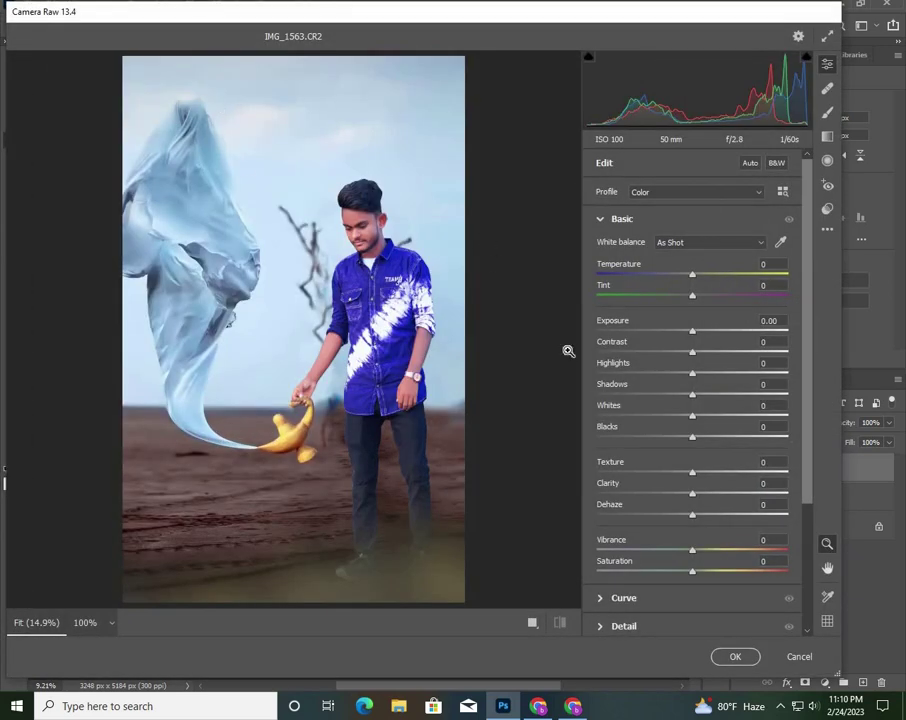
# - In the Camera Raw Color Mixer, raise Oranges saturation to about +50
pyautogui.scroll(-2, 690, 408)
pyautogui.scroll(-3, 684, 424)
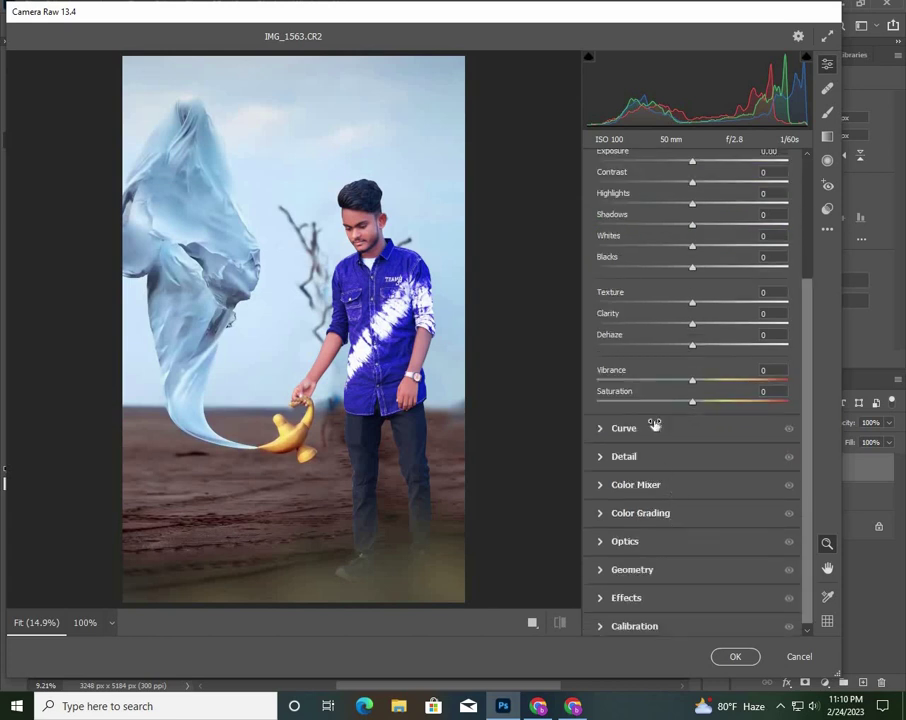
pyautogui.click(636, 484)
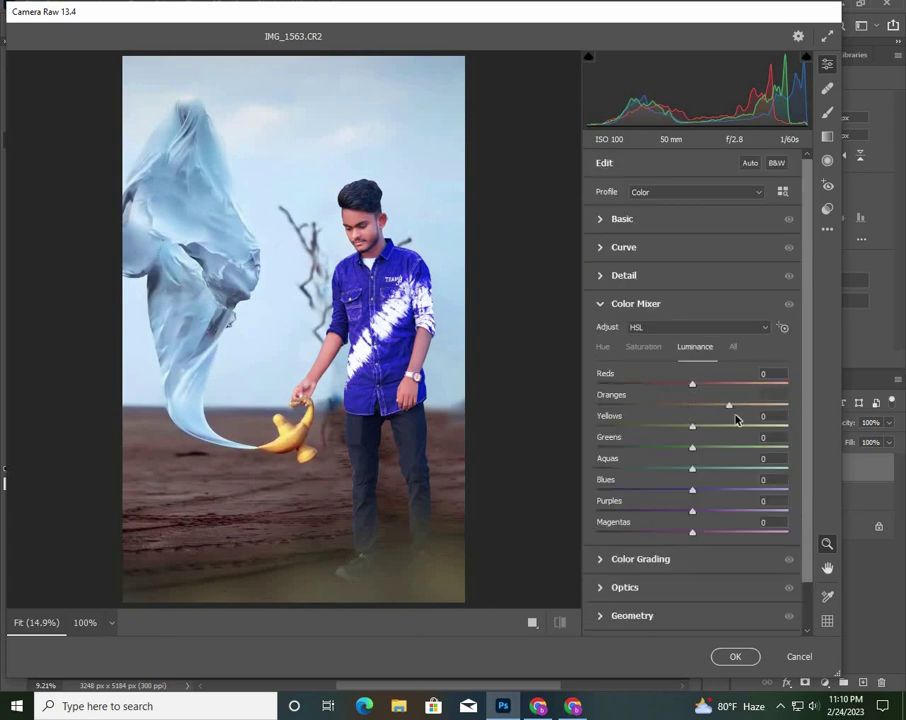
pyautogui.moveTo(723, 412); pyautogui.dragTo(732, 422)
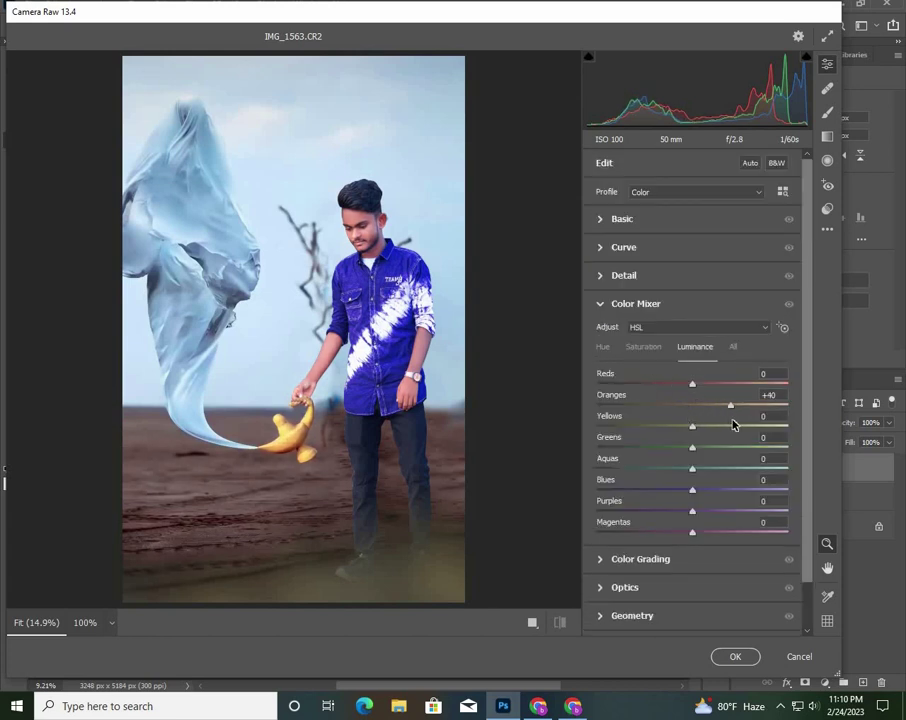
pyautogui.click(644, 349)
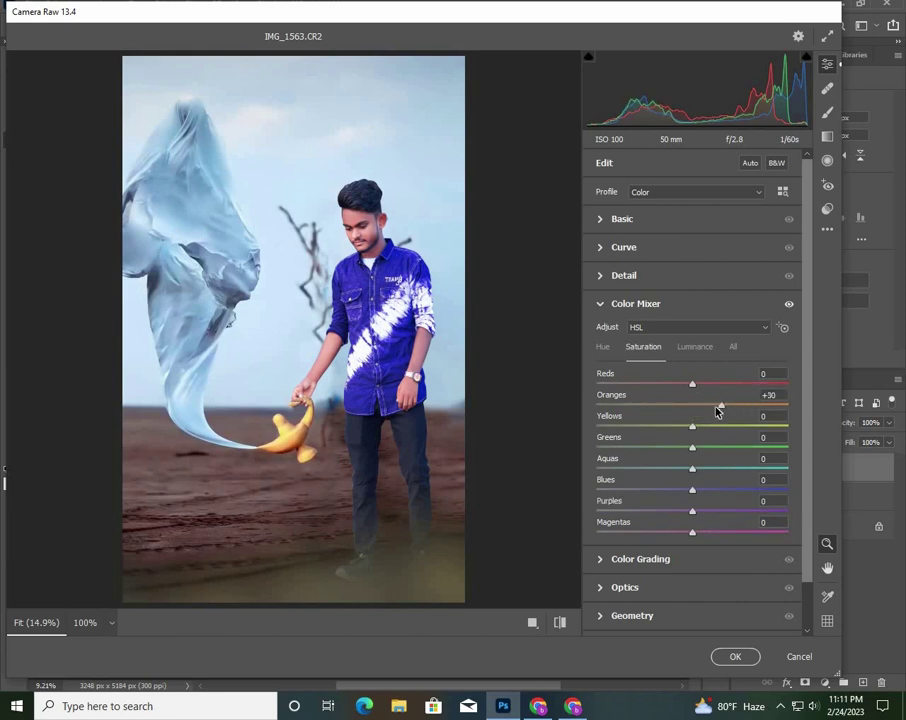
pyautogui.moveTo(717, 410)
pyautogui.mouseDown()
pyautogui.moveTo(685, 406)
pyautogui.moveTo(766, 412)
pyautogui.moveTo(707, 427)
pyautogui.mouseUp()
pyautogui.click(603, 348)
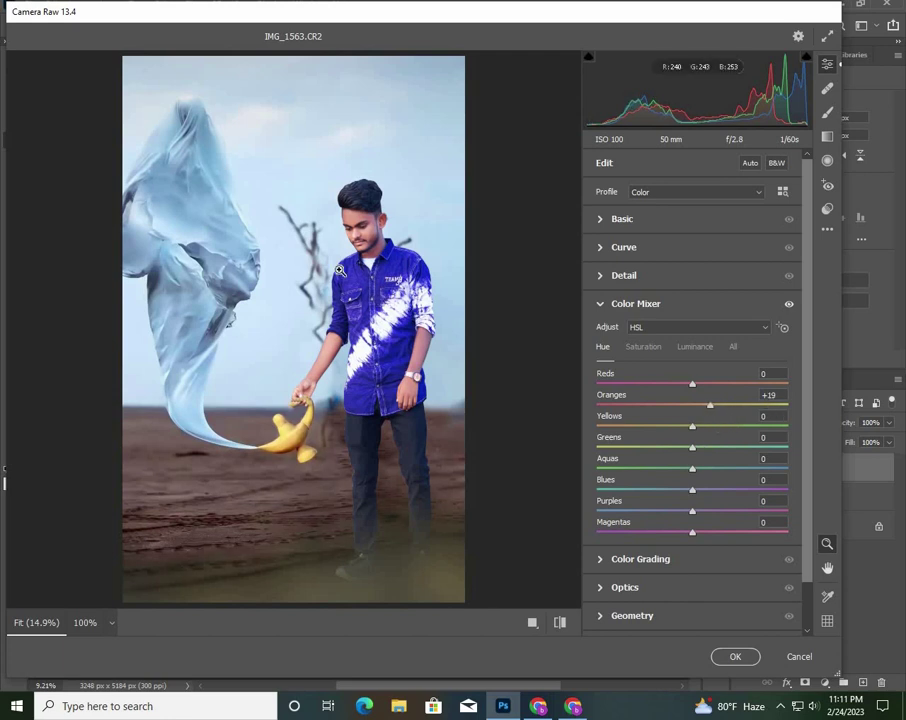
pyautogui.click(380, 258)
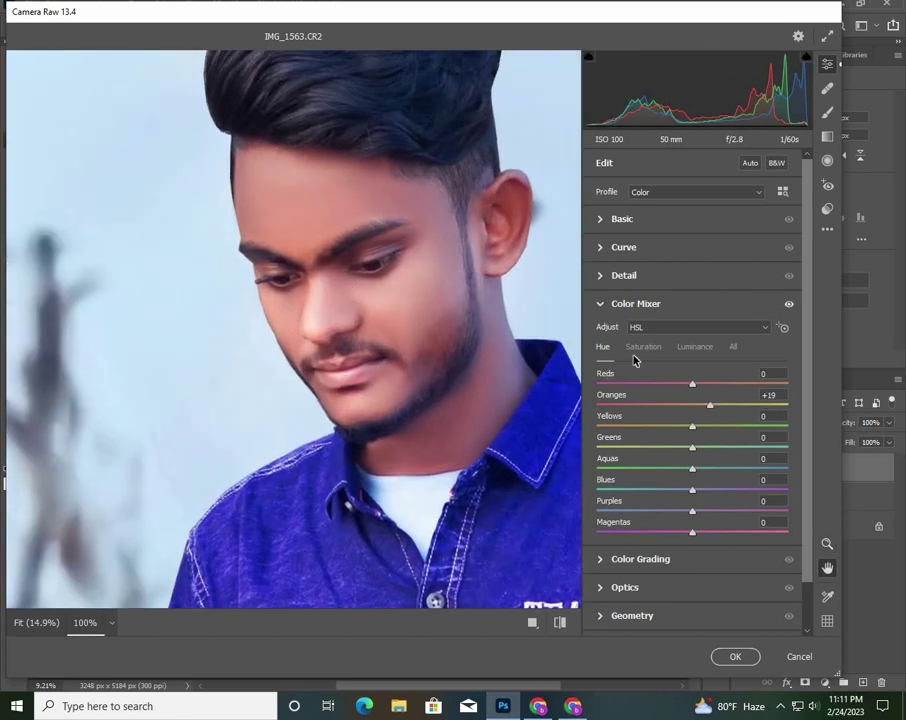
pyautogui.click(643, 346)
pyautogui.moveTo(708, 406); pyautogui.dragTo(763, 408)
# - Brighten the Oranges and shift their hue, checking the face in the preview
pyautogui.click(695, 346)
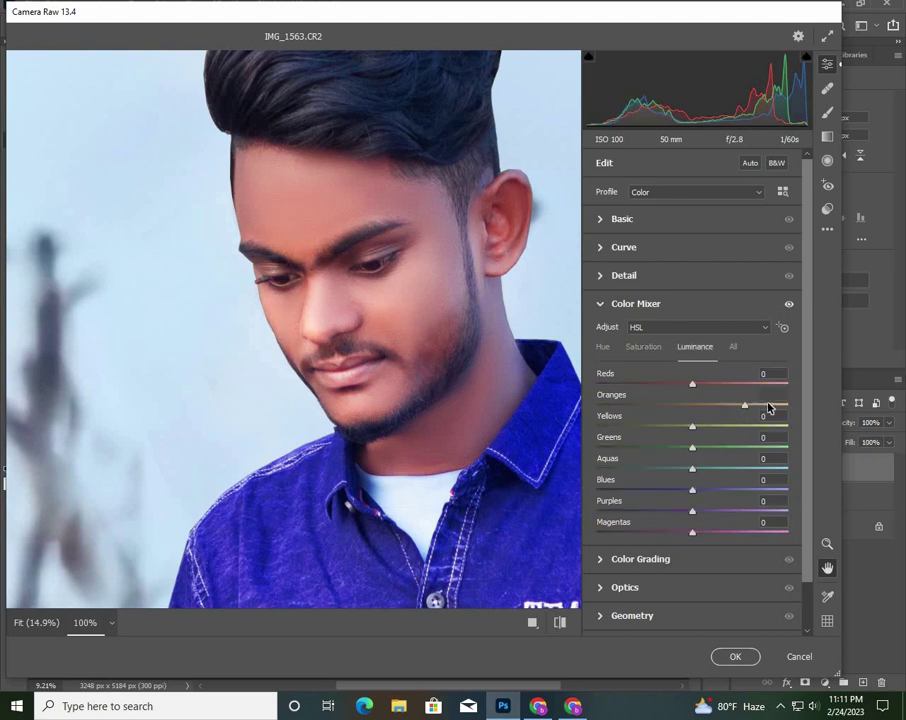
pyautogui.click(604, 347)
pyautogui.moveTo(692, 405)
pyautogui.mouseDown()
pyautogui.moveTo(731, 406)
pyautogui.moveTo(696, 426)
pyautogui.mouseUp()
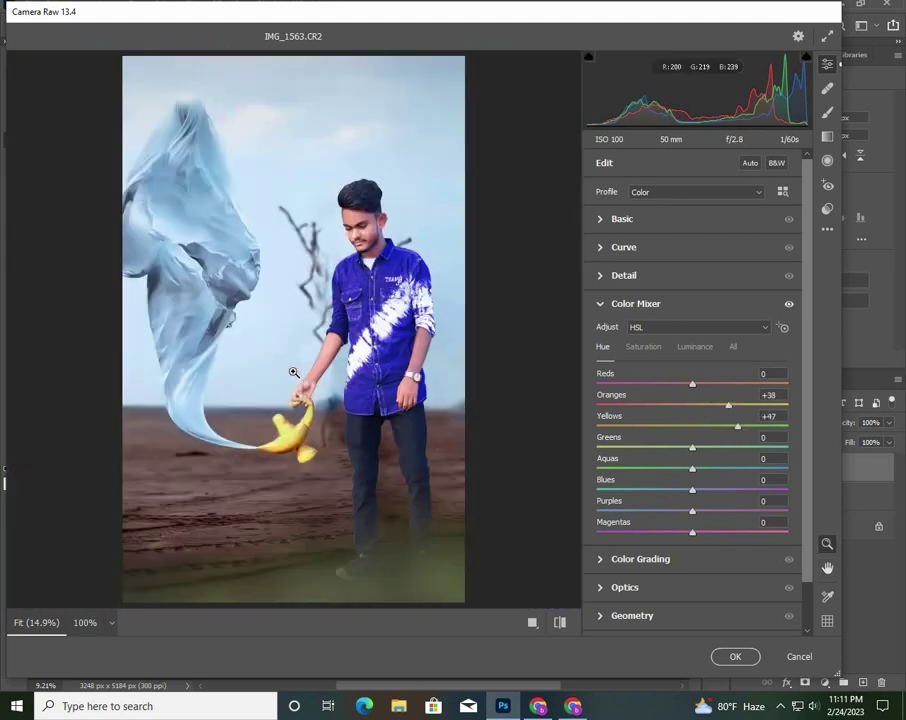
pyautogui.click(296, 368)
pyautogui.click(370, 247)
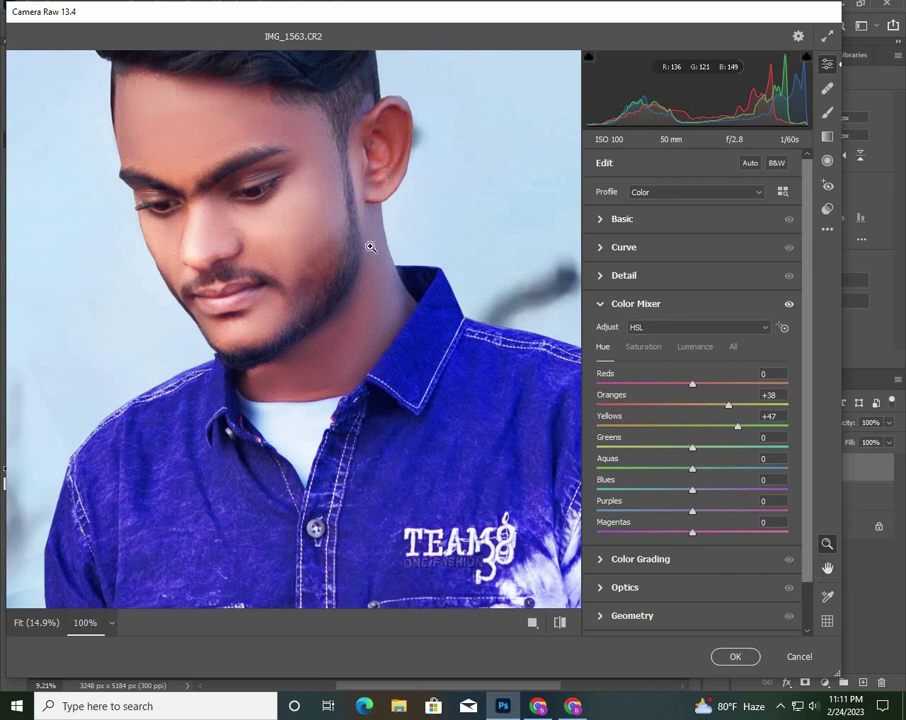
pyautogui.click(368, 245)
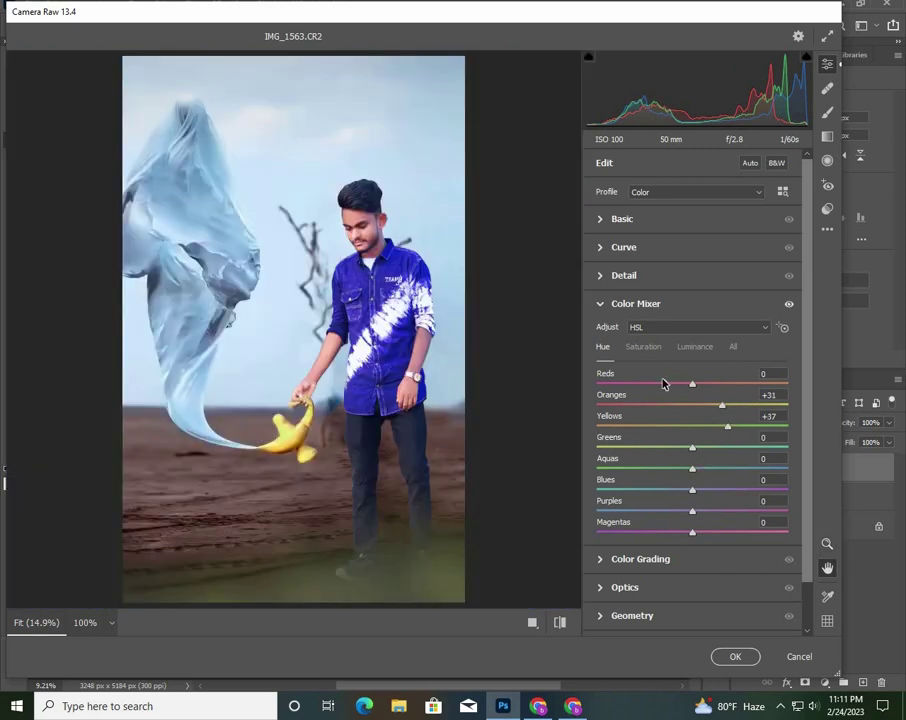
# - Set Blues saturation to +44 and apply the Camera Raw grading
pyautogui.click(645, 347)
pyautogui.moveTo(702, 490); pyautogui.dragTo(776, 490)
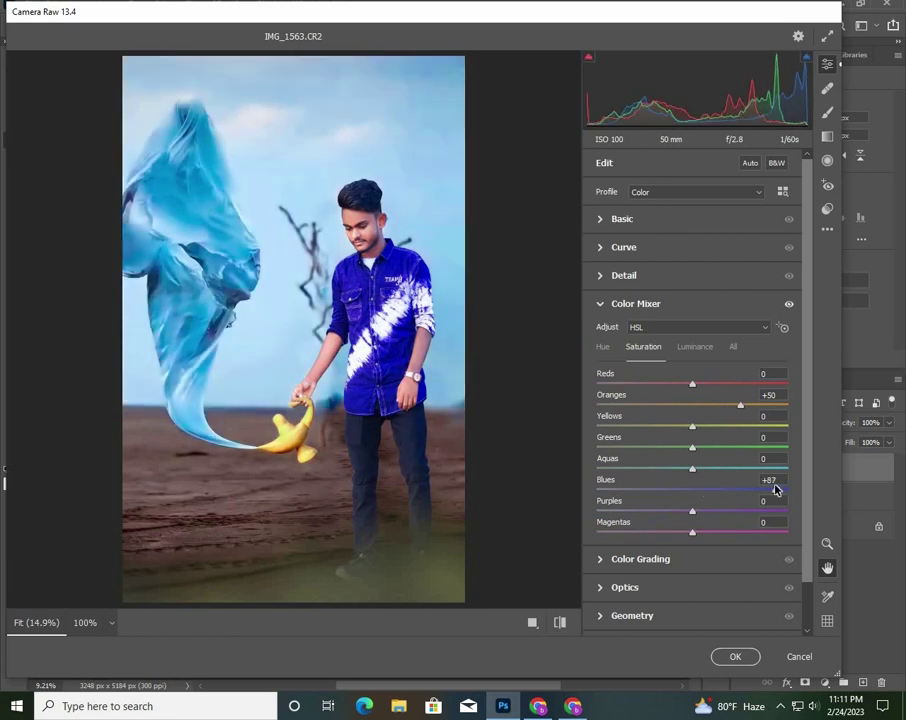
pyautogui.click(755, 491)
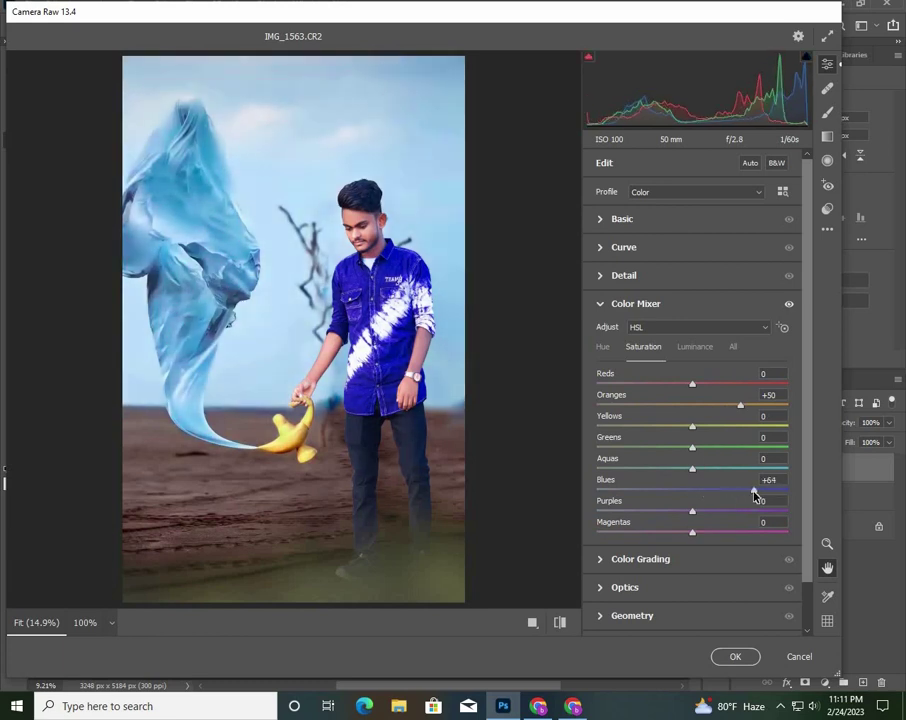
pyautogui.moveTo(755, 491); pyautogui.dragTo(736, 491)
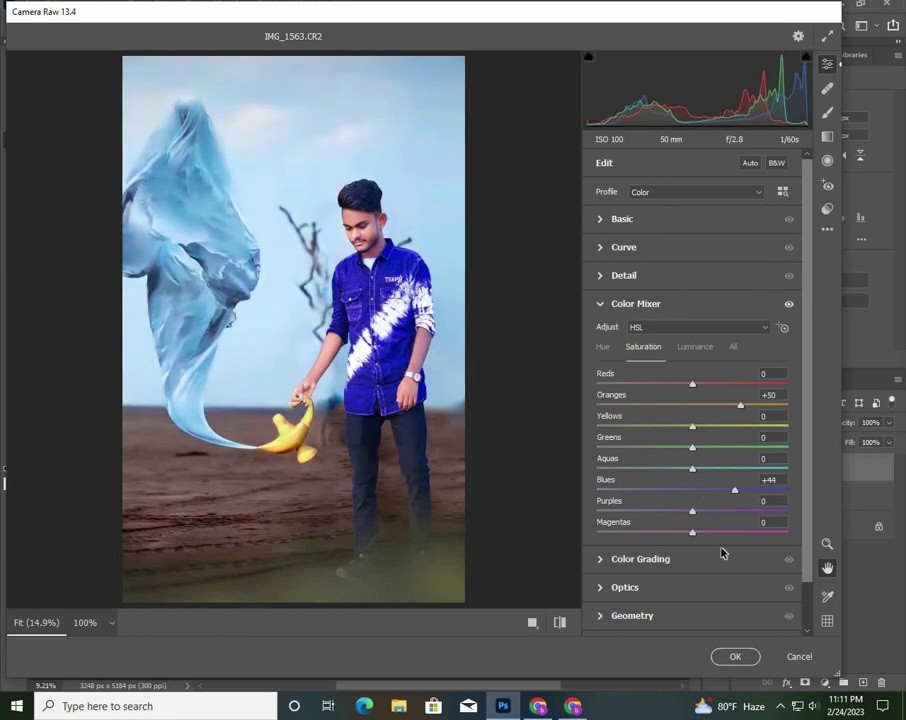
pyautogui.click(716, 651)
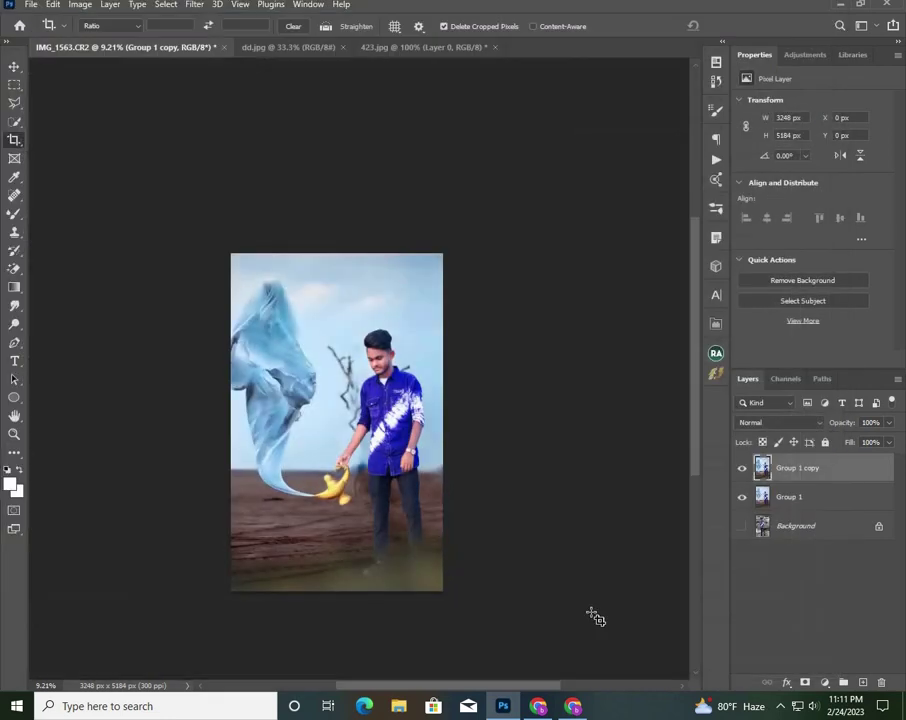
# - Merge Group 1 into Group 1 copy and confirm the Edit > Stroke settings
pyautogui.rightClick(831, 498)
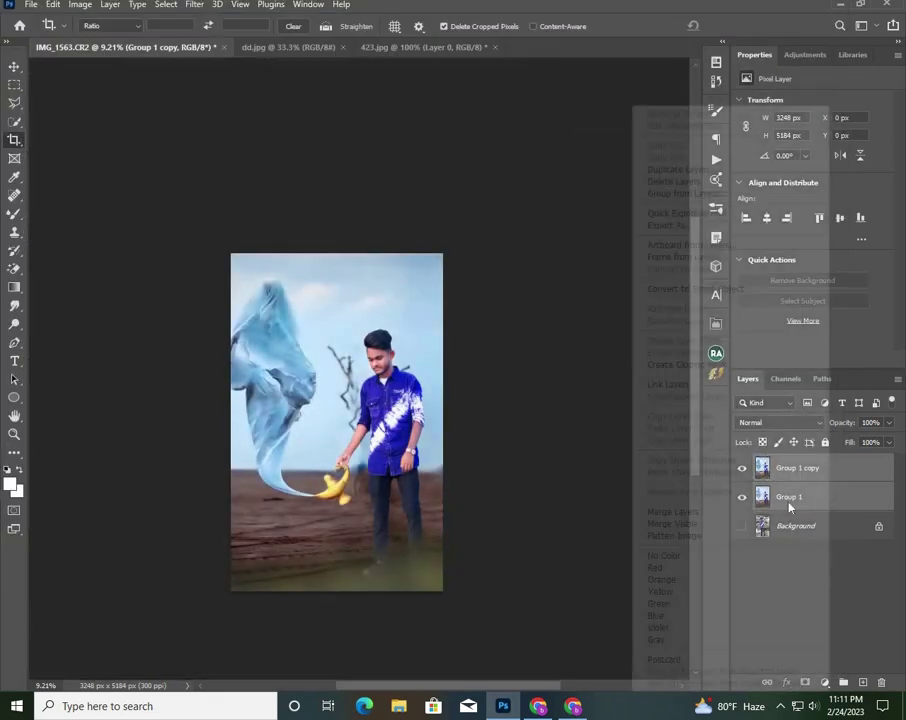
pyautogui.click(724, 511)
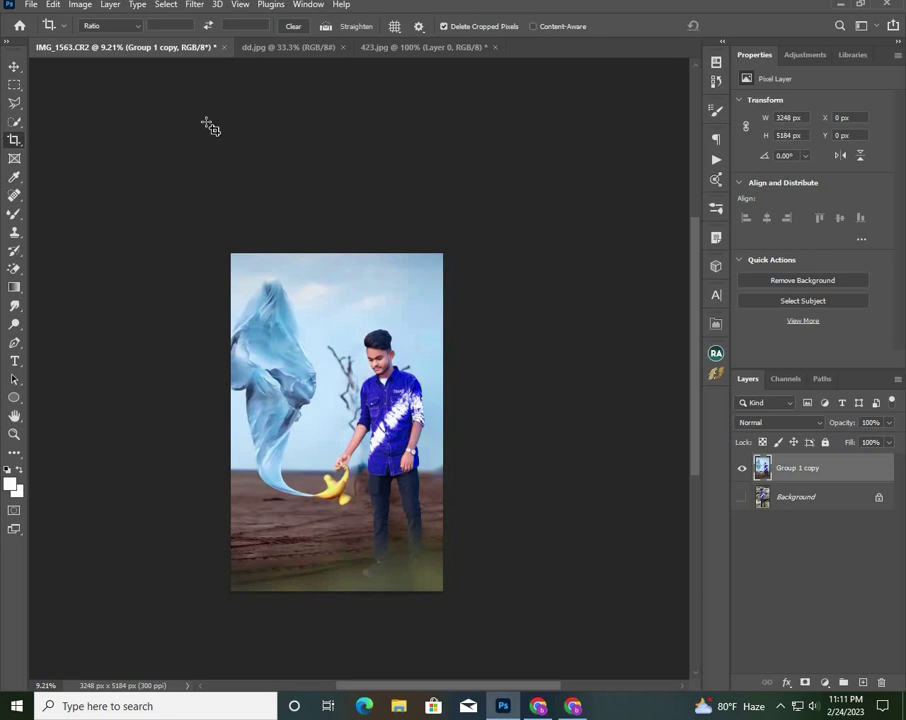
pyautogui.click(53, 5)
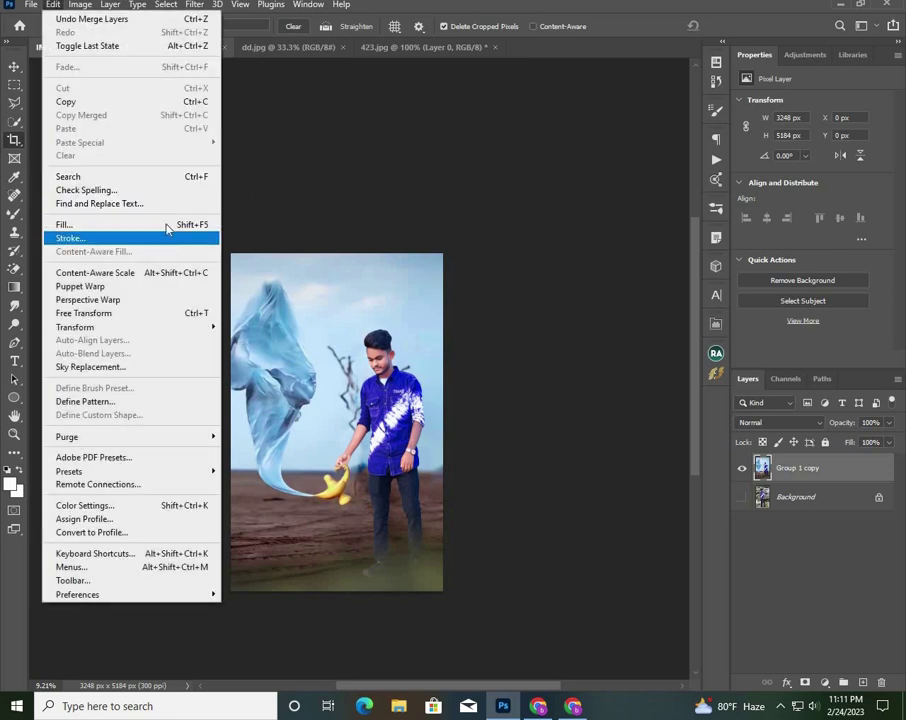
pyautogui.click(160, 237)
pyautogui.click(508, 147)
pyautogui.press('c')
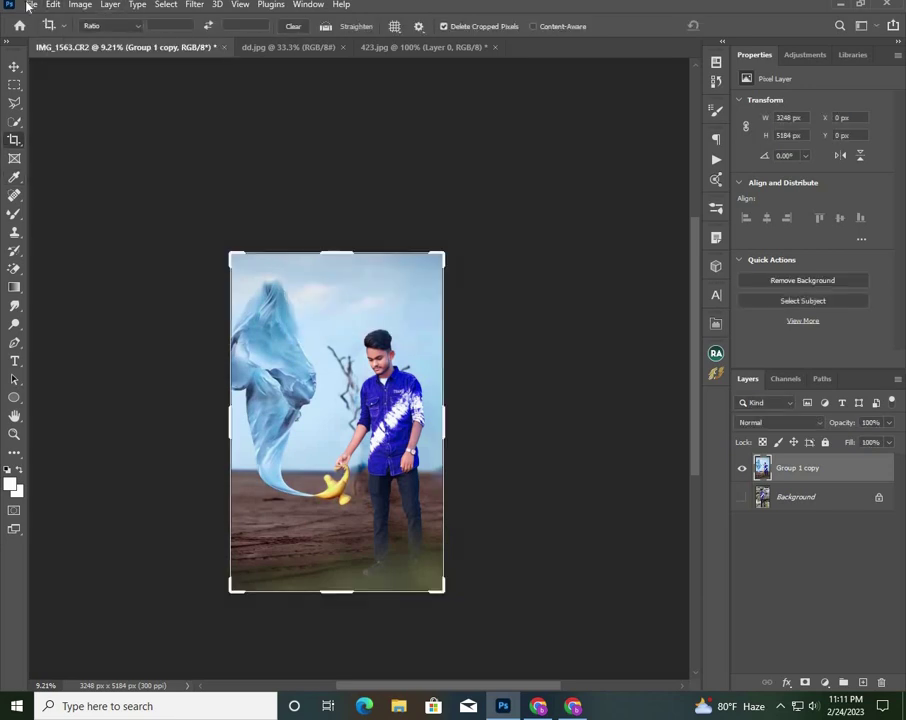
# - Open 20211112_093100.png from E:\Logo and drag the logo toward the boy composite
pyautogui.click(30, 5)
pyautogui.click(42, 32)
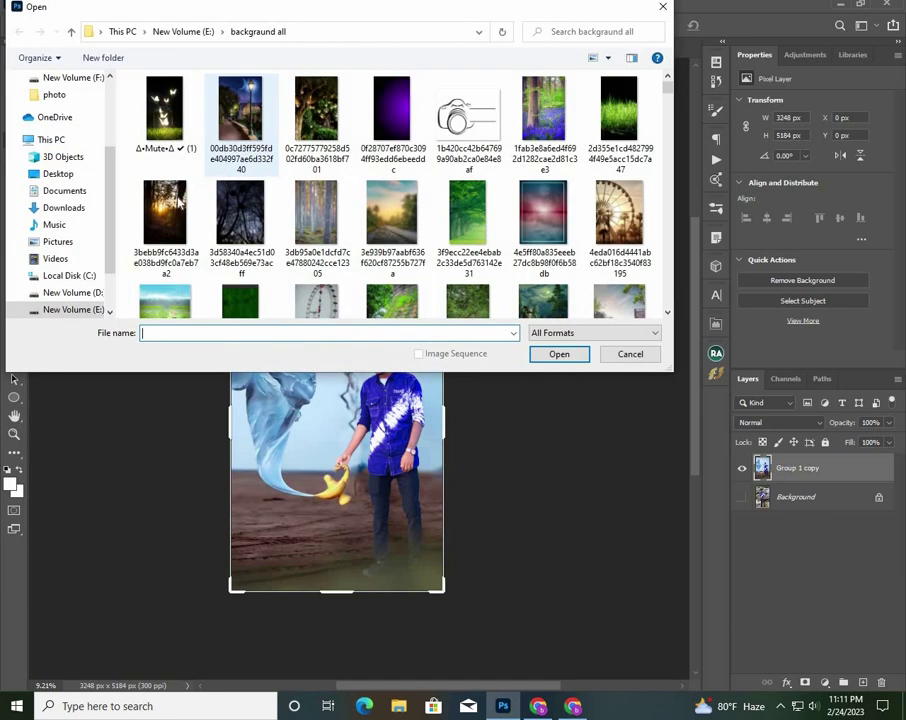
pyautogui.scroll(-3, 180, 202)
pyautogui.scroll(-2, 90, 200)
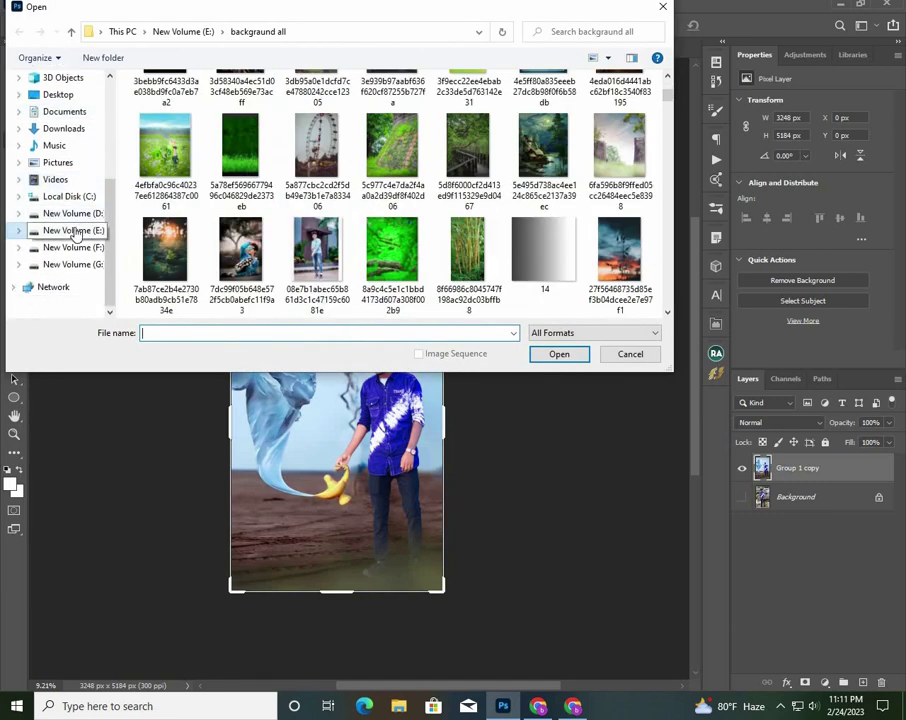
pyautogui.click(75, 232)
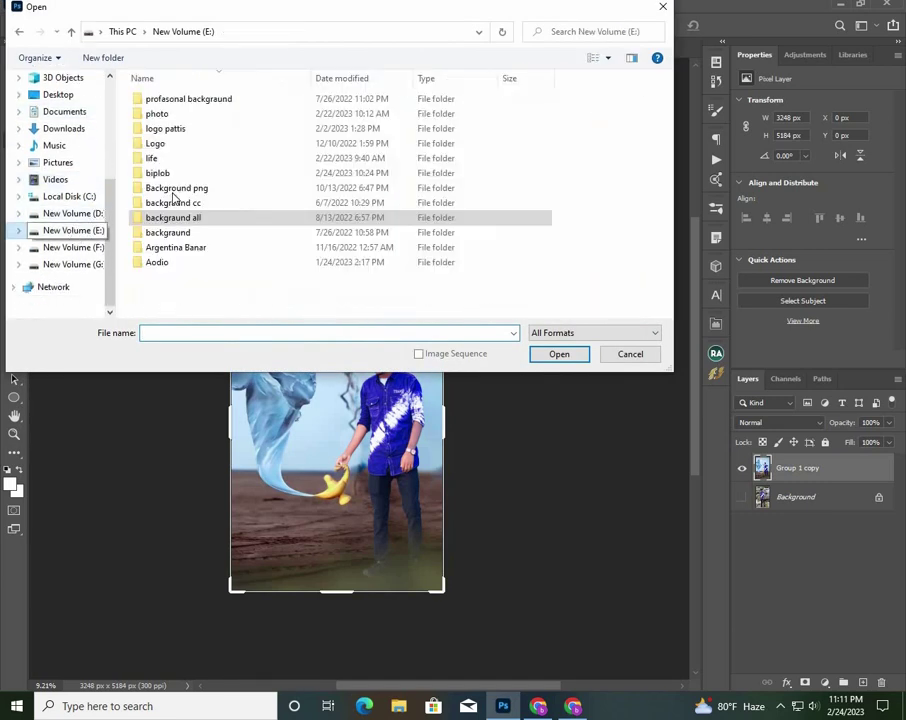
pyautogui.doubleClick(175, 146)
pyautogui.doubleClick(184, 130)
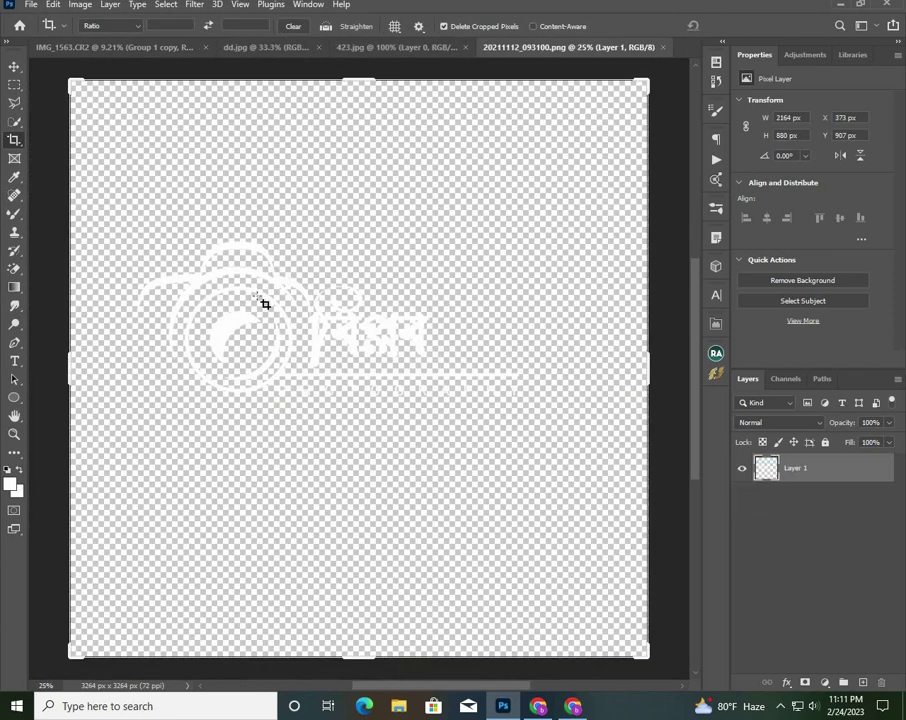
pyautogui.click(13, 67)
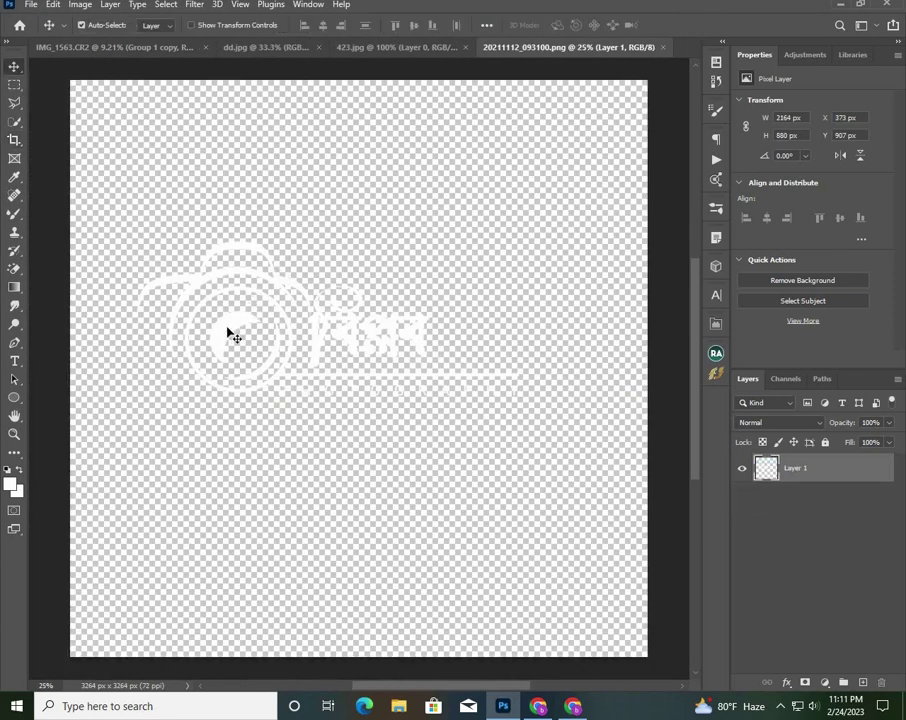
pyautogui.moveTo(230, 335); pyautogui.dragTo(297, 275)
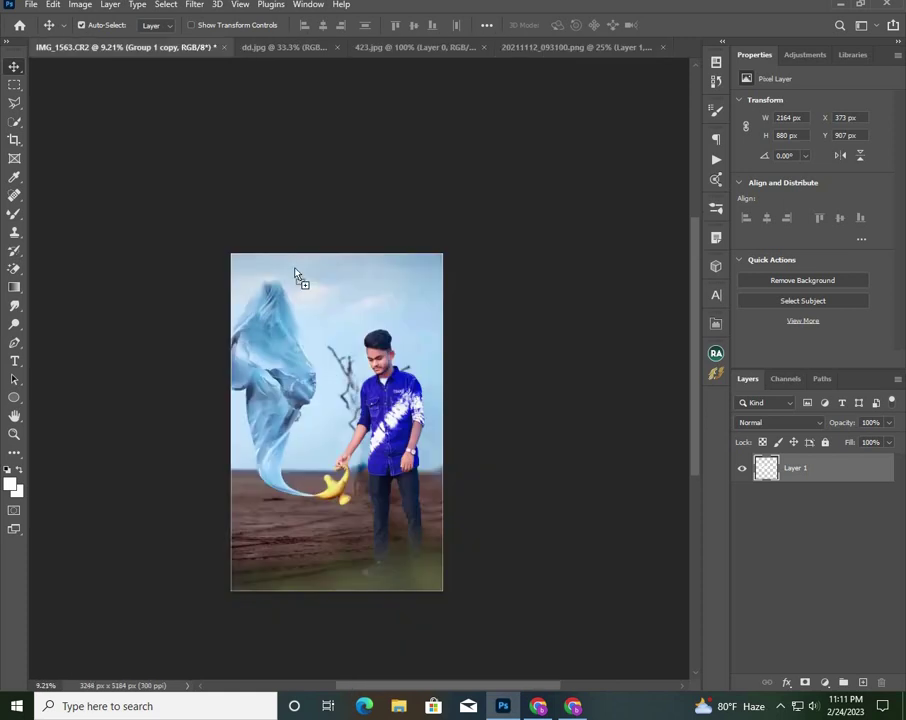
# - Drop the camera logo onto IMG_1563 and shrink it to 330 × 171 px at top right
pyautogui.moveTo(408, 292); pyautogui.dragTo(401, 285)
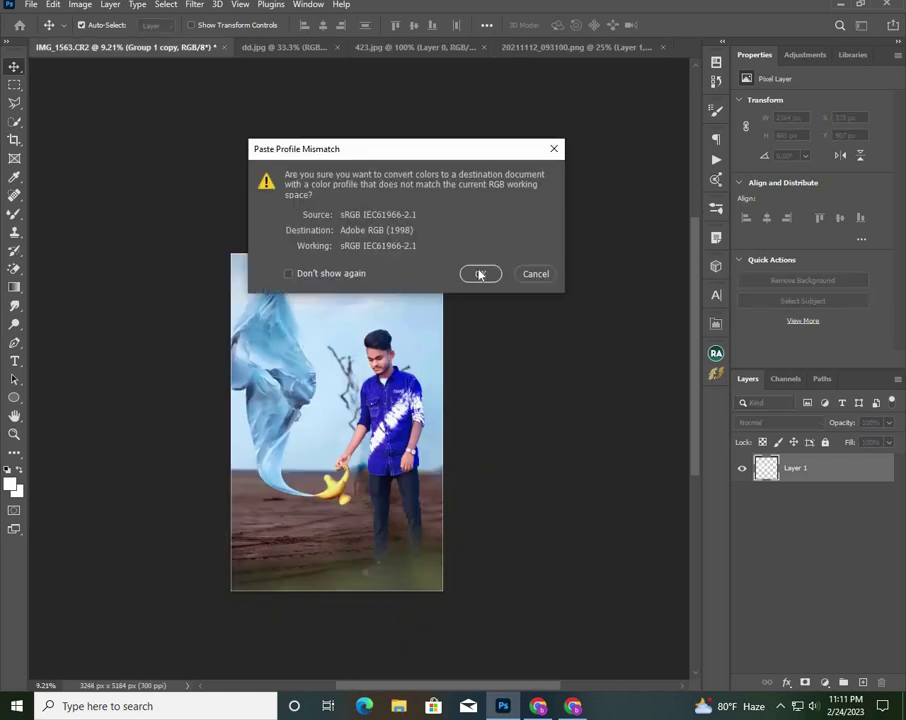
pyautogui.click(480, 274)
pyautogui.hotkey('ctrl', 't')
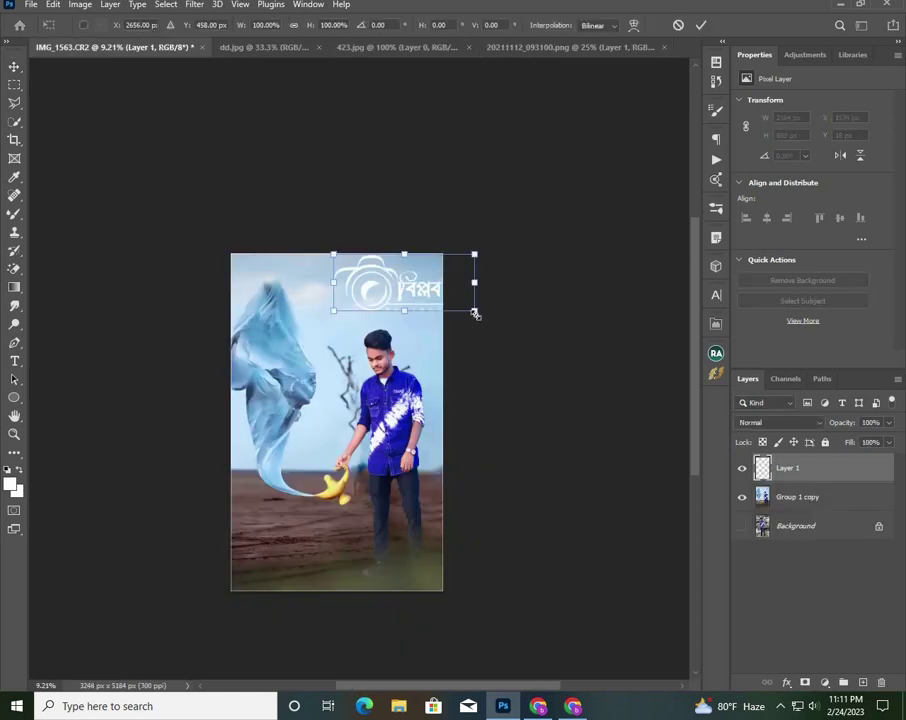
pyautogui.moveTo(475, 309)
pyautogui.mouseDown()
pyautogui.moveTo(390, 283)
pyautogui.moveTo(446, 413)
pyautogui.mouseUp()
pyautogui.keyDown('ctrl'); pyautogui.click(446, 413); pyautogui.keyUp('ctrl')
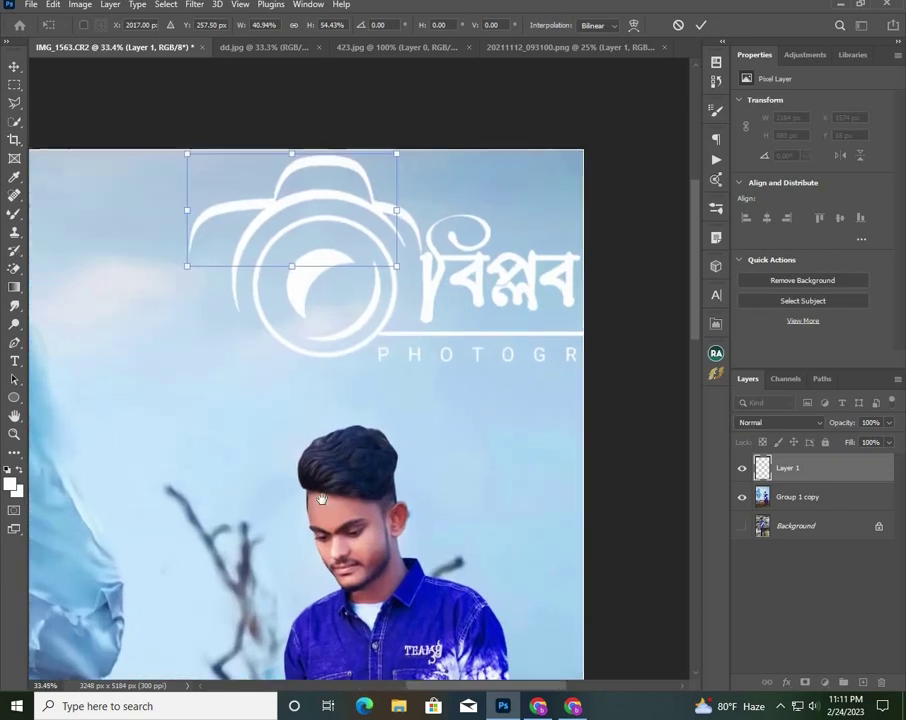
pyautogui.moveTo(314, 490); pyautogui.dragTo(222, 586)
pyautogui.moveTo(234, 336); pyautogui.dragTo(383, 383)
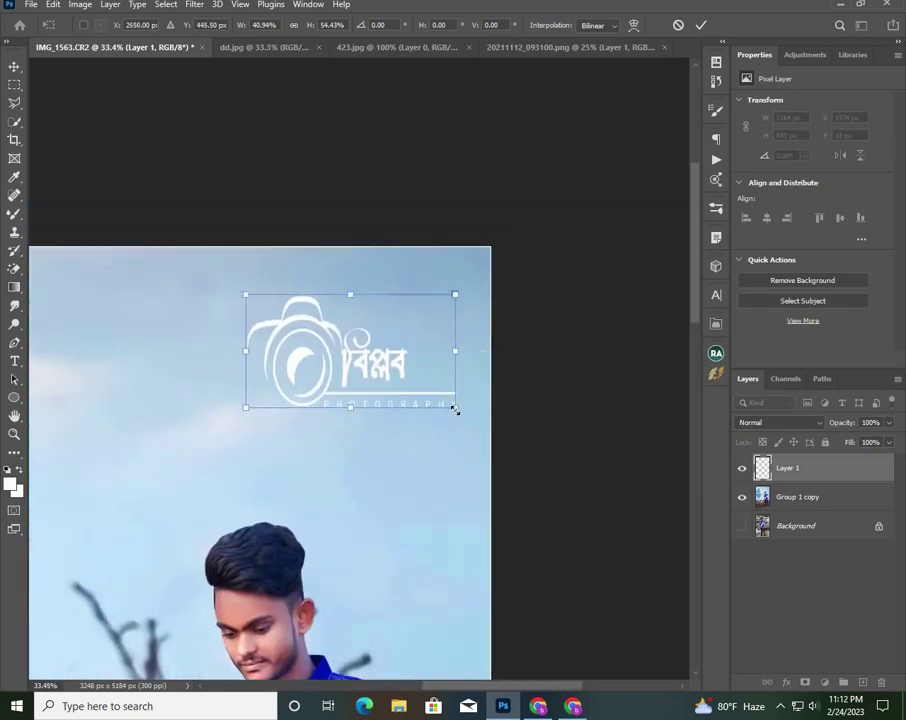
pyautogui.moveTo(455, 409)
pyautogui.mouseDown()
pyautogui.moveTo(310, 338)
pyautogui.moveTo(422, 292)
pyautogui.mouseUp()
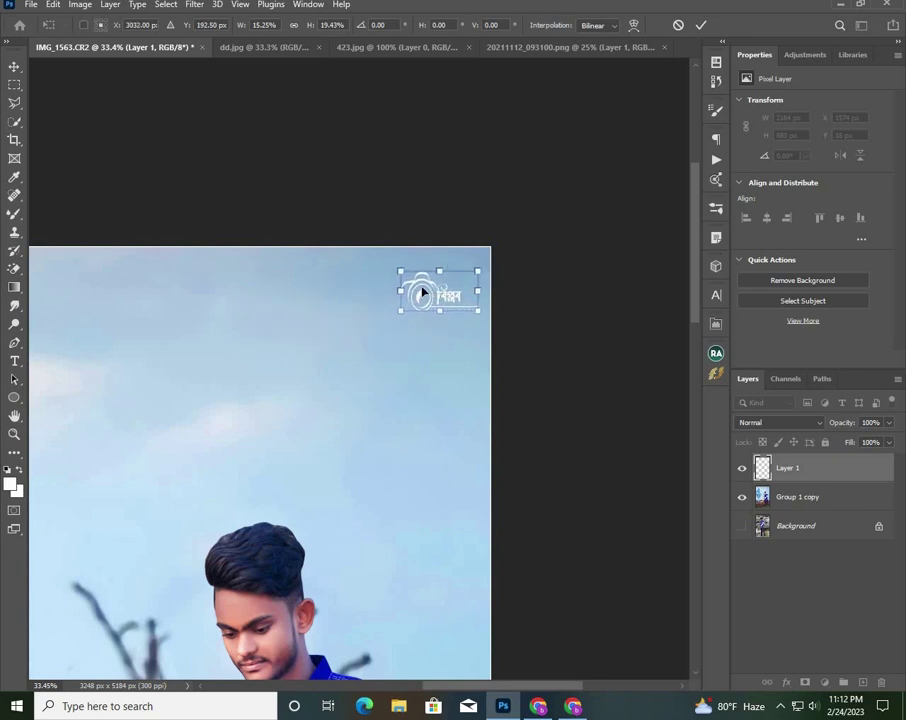
pyautogui.press('Return')
pyautogui.scroll(-5, 463, 331)
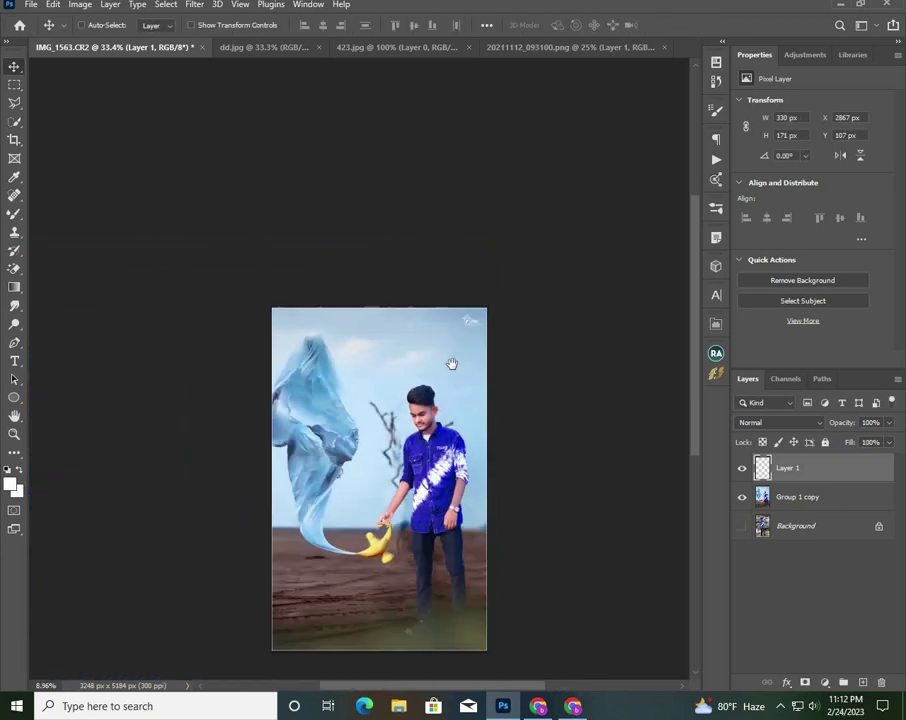
# - Merge the logo layer into the boy composite layer
pyautogui.rightClick(839, 505)
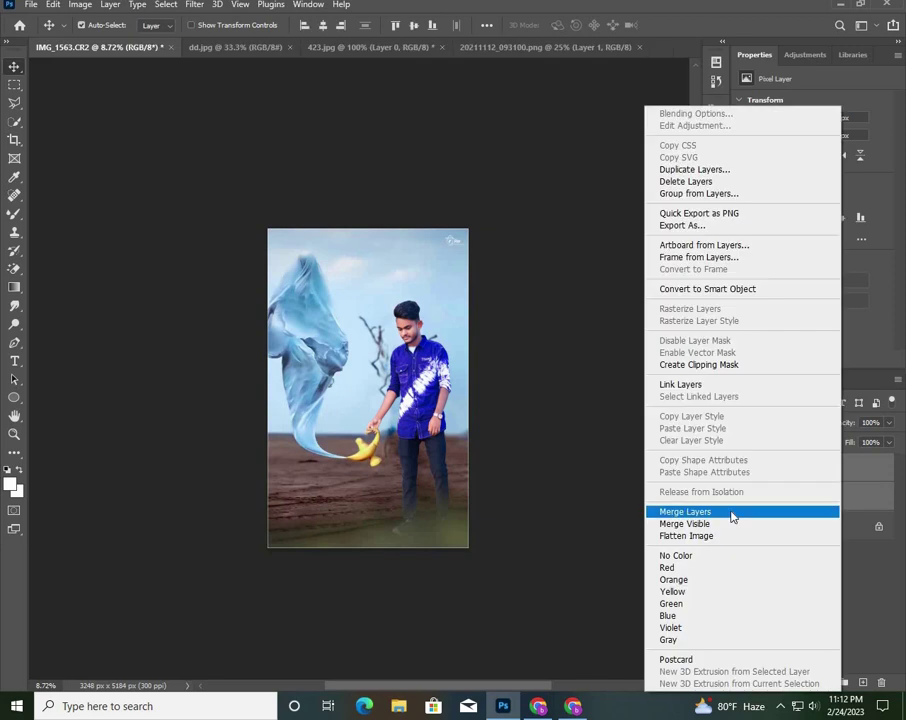
pyautogui.click(730, 513)
pyautogui.click(32, 5)
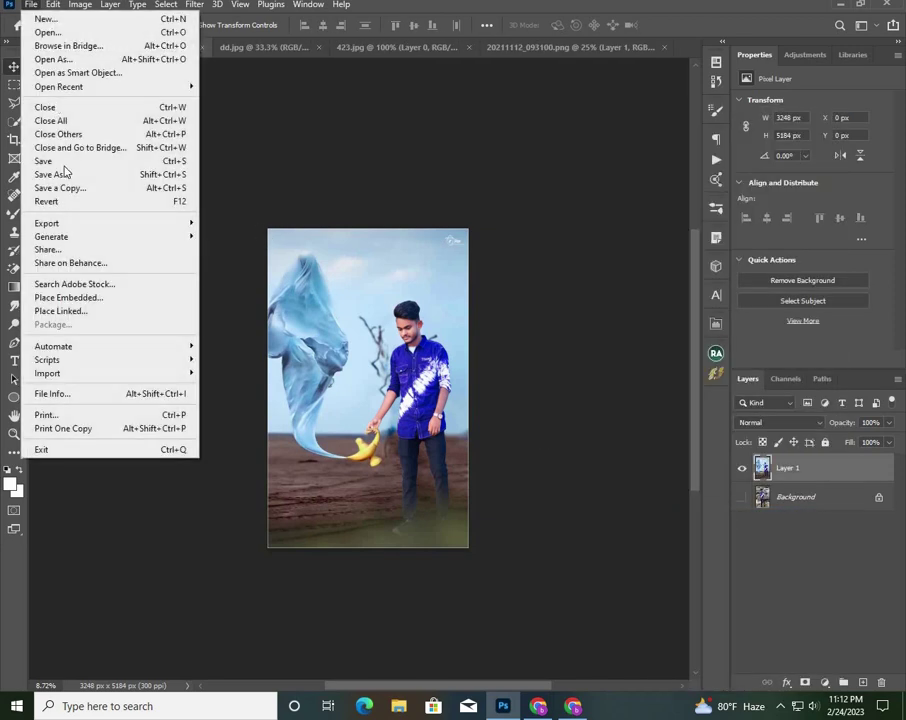
pyautogui.click(66, 195)
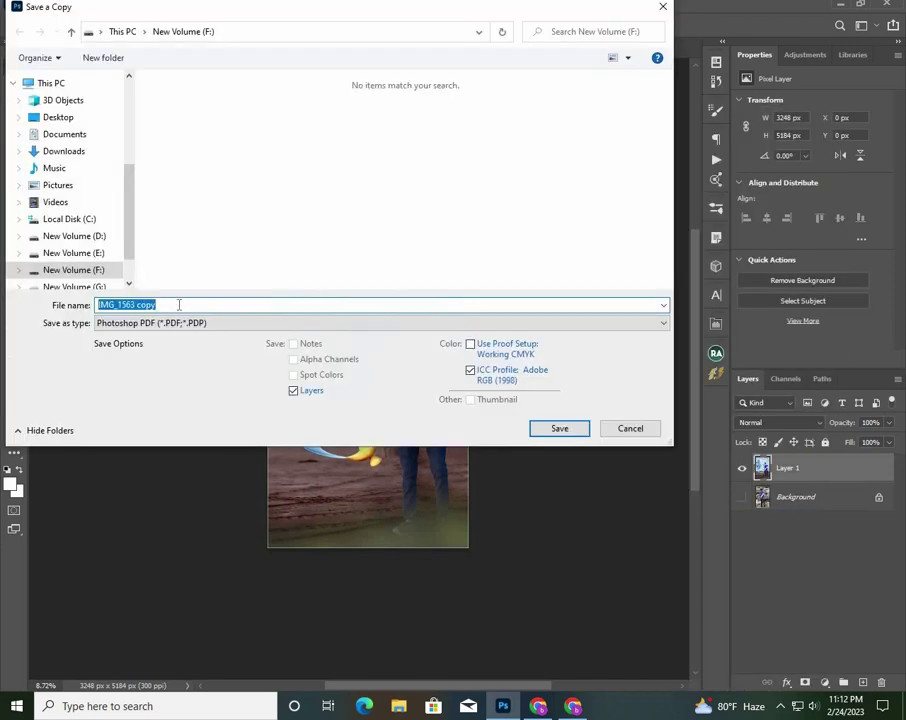
# - Save a JPEG copy named sss on New Volume (F:) at maximum quality 12
pyautogui.click(75, 268)
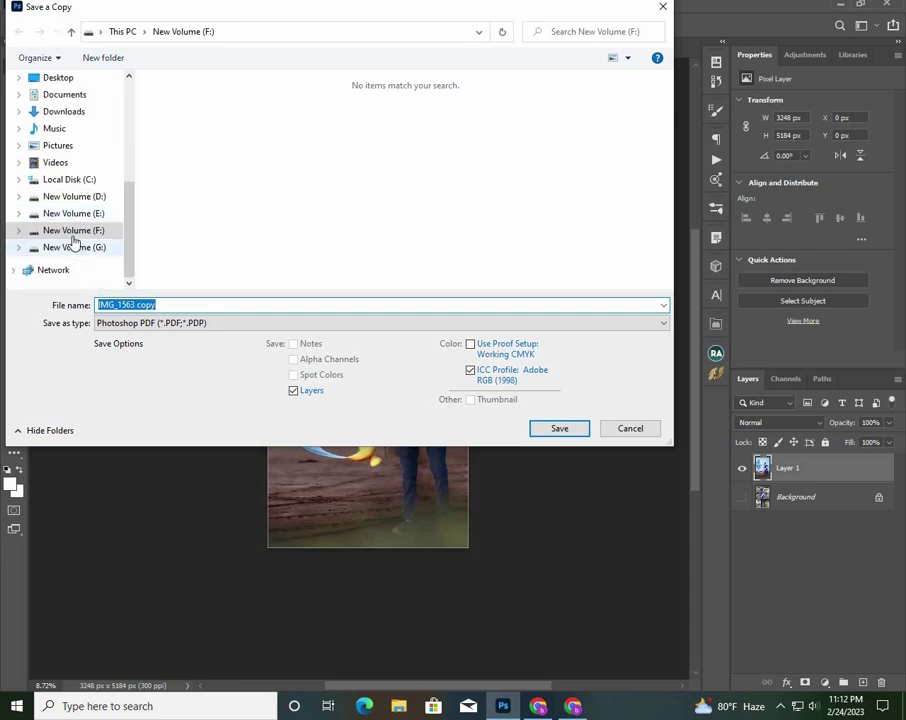
pyautogui.click(152, 305)
pyautogui.click(163, 326)
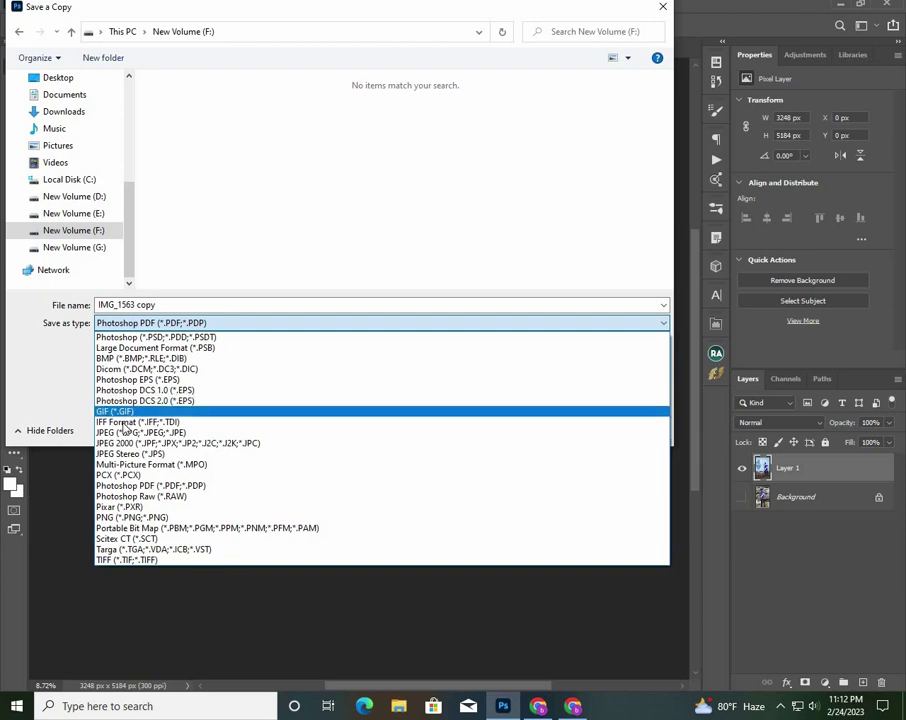
pyautogui.click(126, 432)
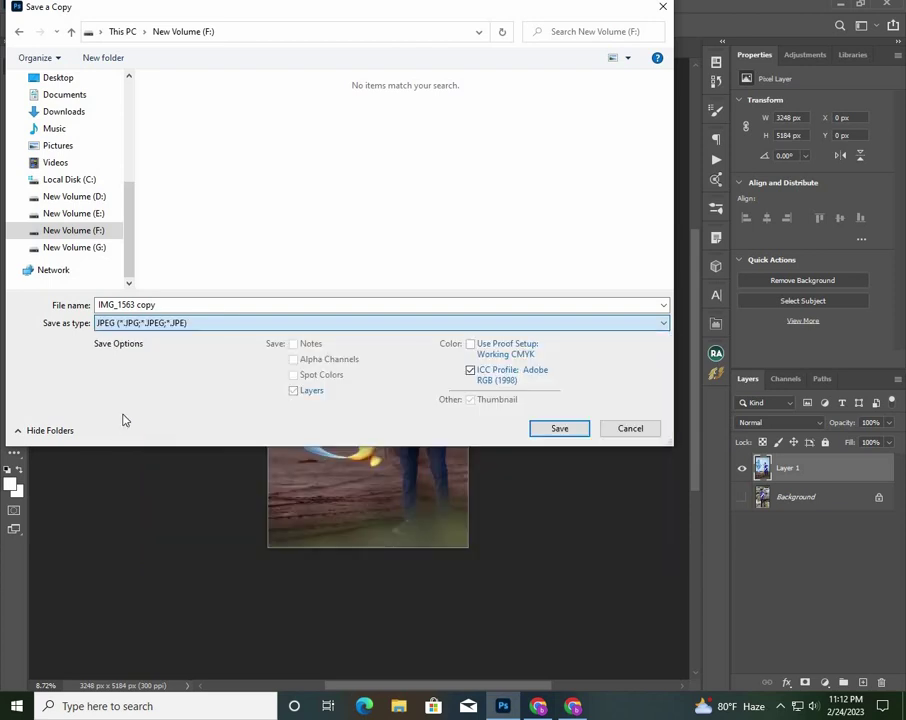
pyautogui.click(178, 306)
pyautogui.press('BackSpace')
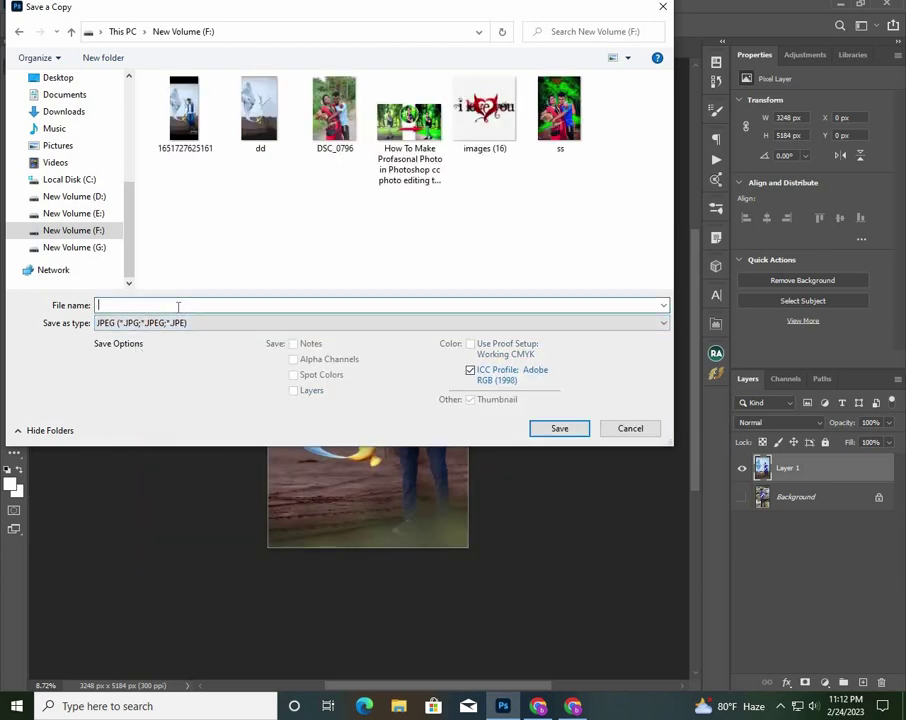
pyautogui.write('s')
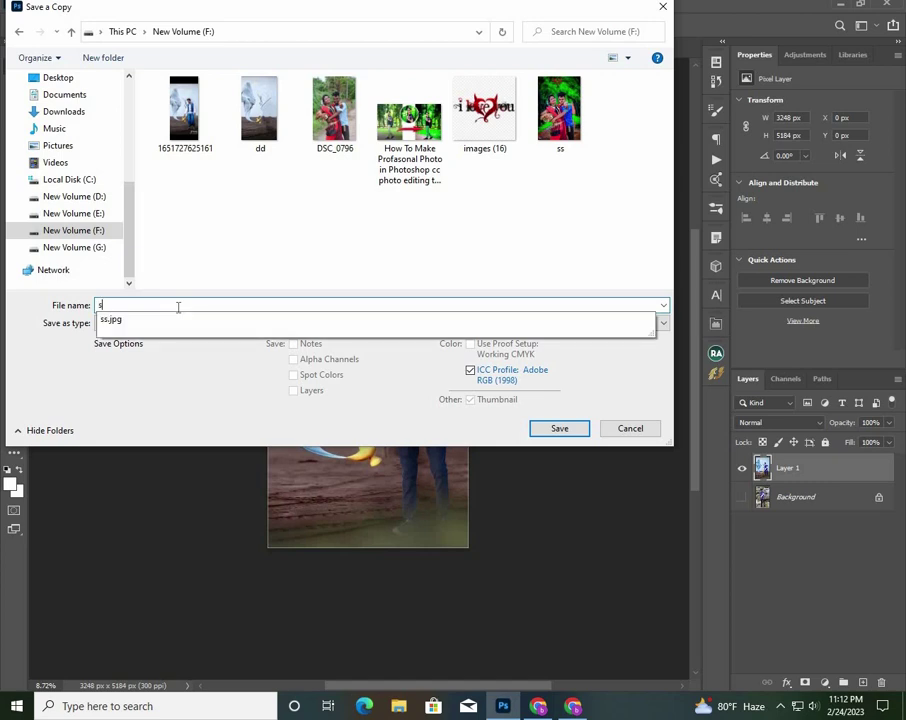
pyautogui.write('ss')
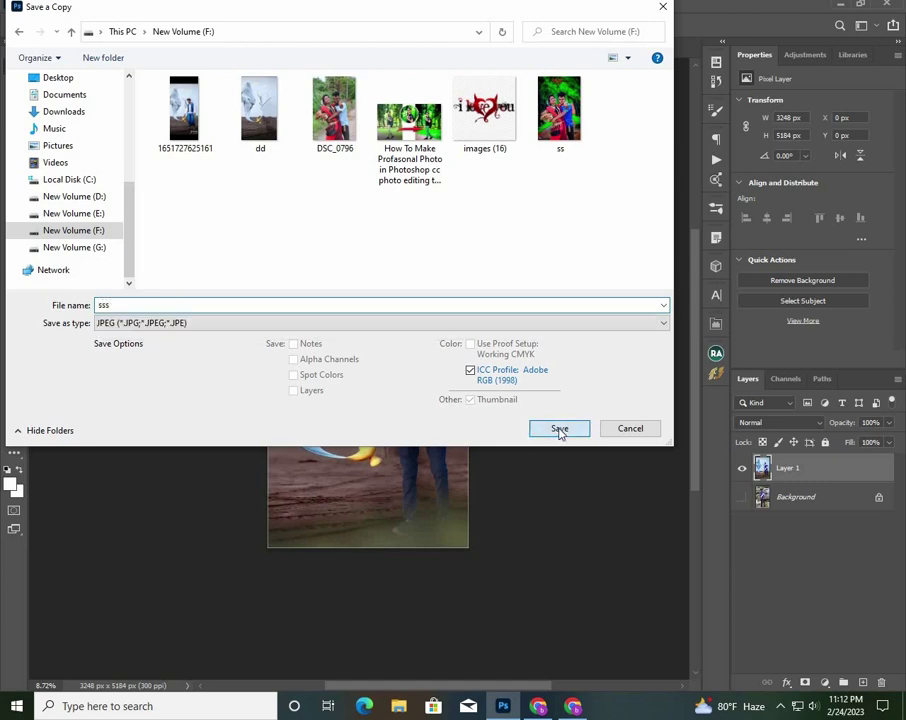
pyautogui.click(559, 429)
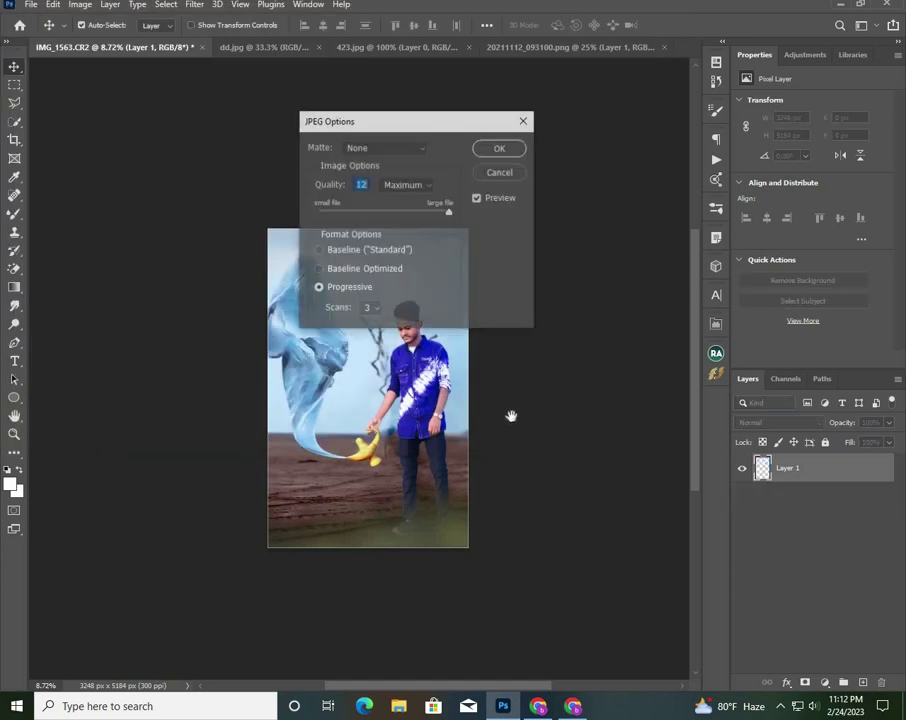
pyautogui.click(494, 157)
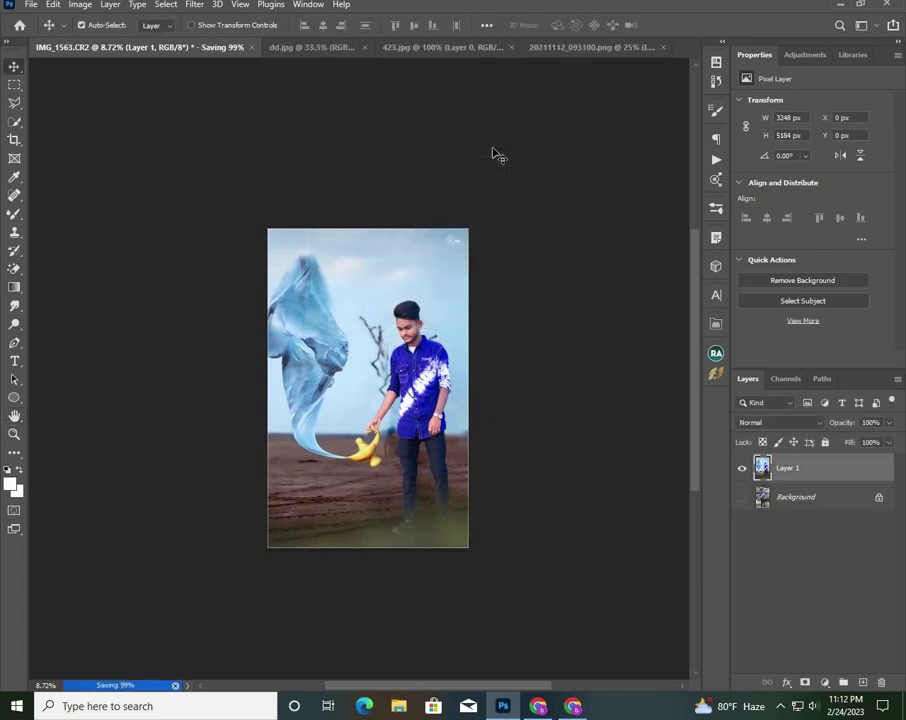